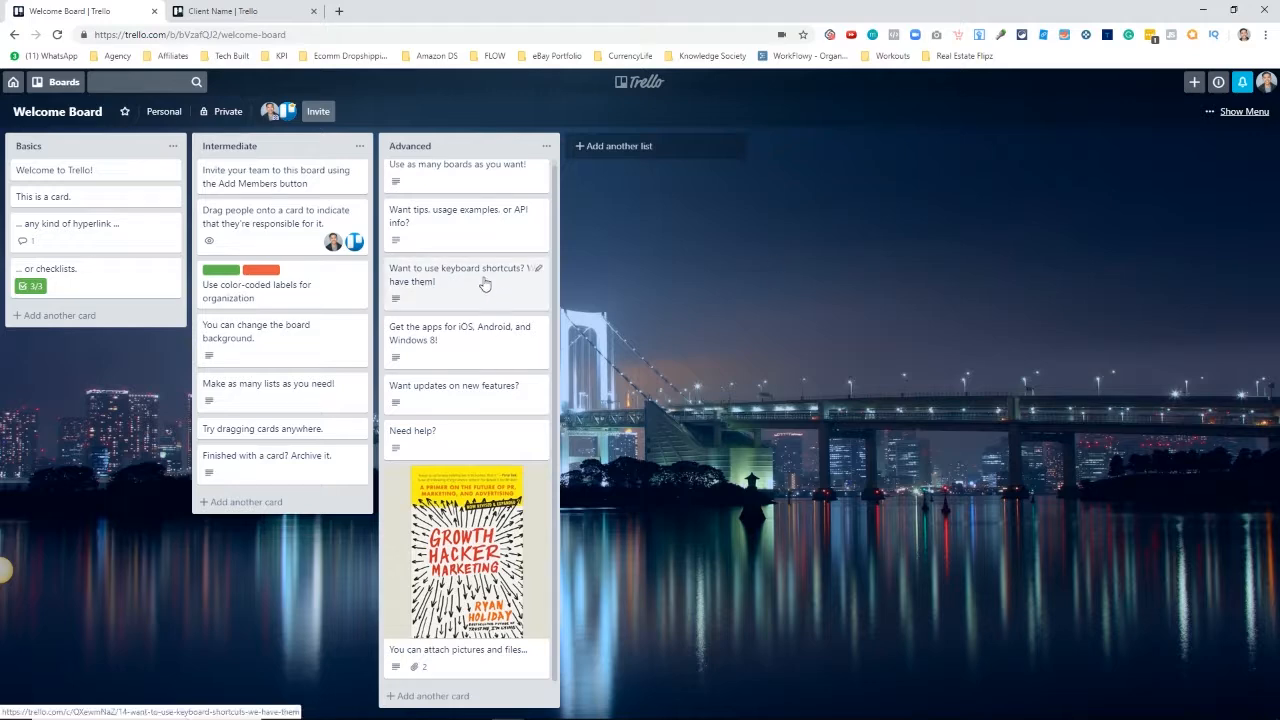
pyautogui.scroll(1, 492, 267)
pyautogui.scroll(-1, 492, 267)
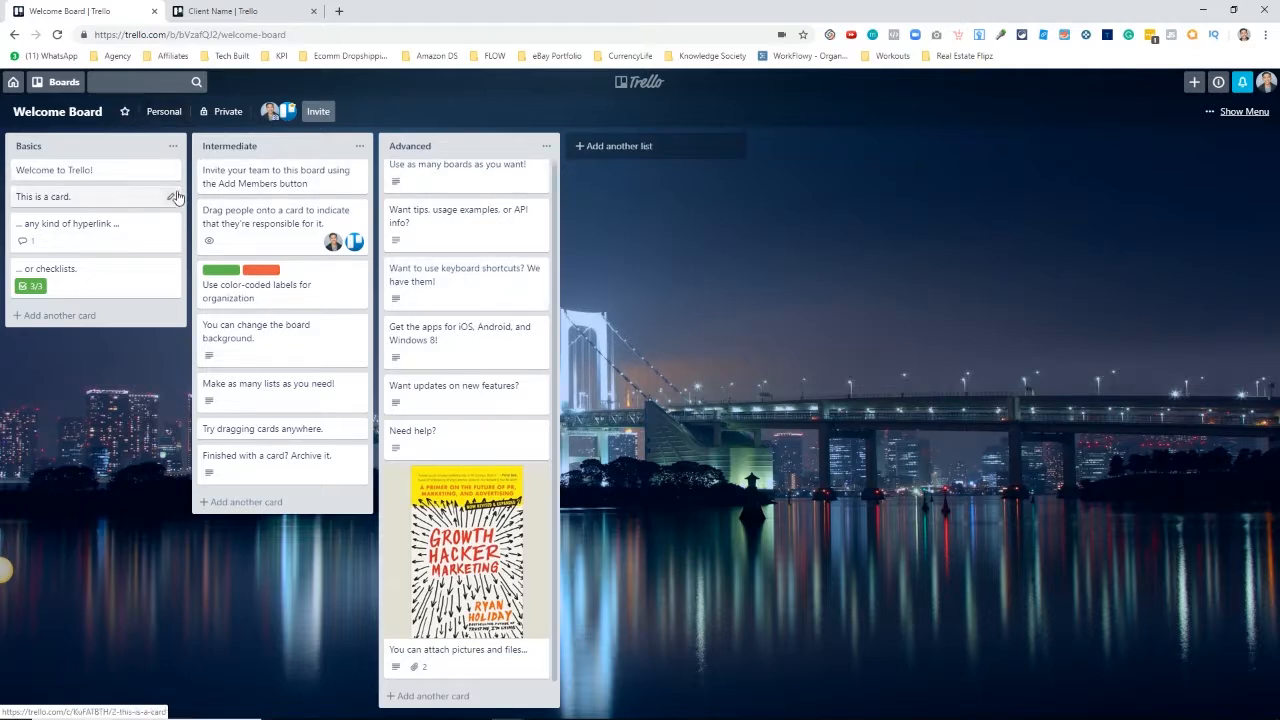
pyautogui.moveTo(108, 150); pyautogui.dragTo(188, 160)
pyautogui.moveTo(293, 155); pyautogui.dragTo(480, 162)
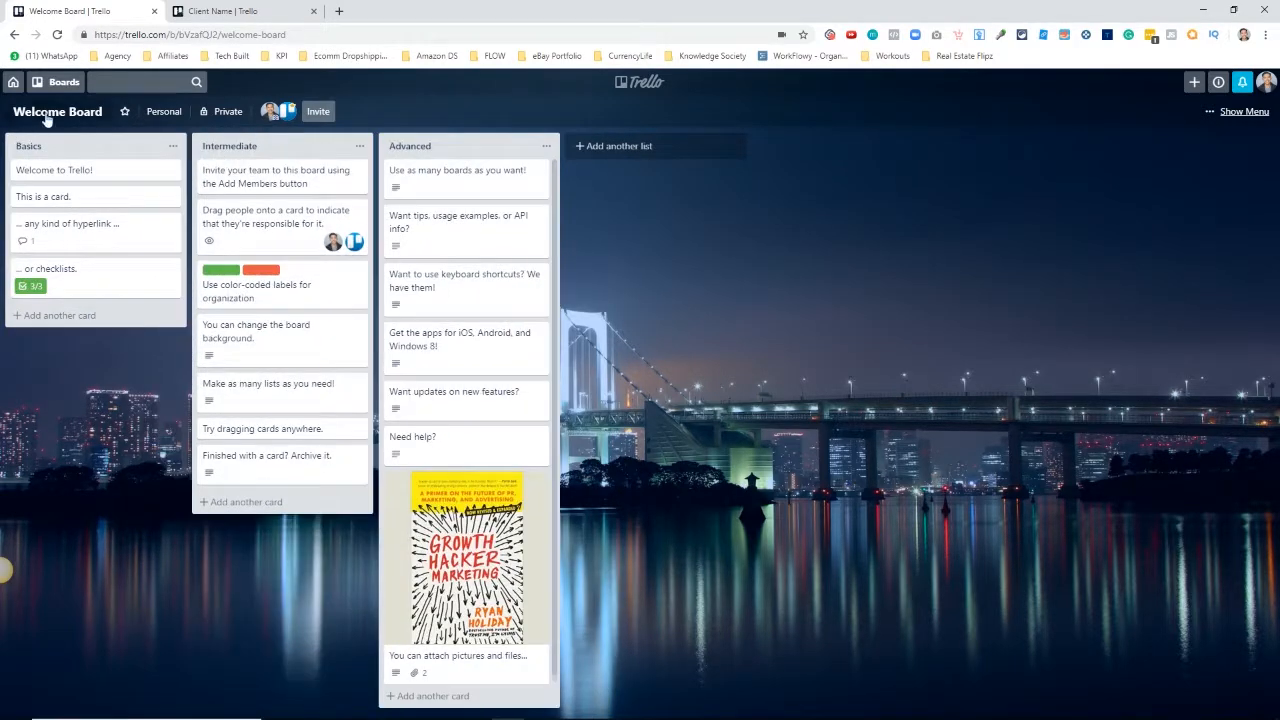
# - Review the Welcome Board's visibility options and its team assignment options, leaving both settings as they are
pyautogui.click(224, 112)
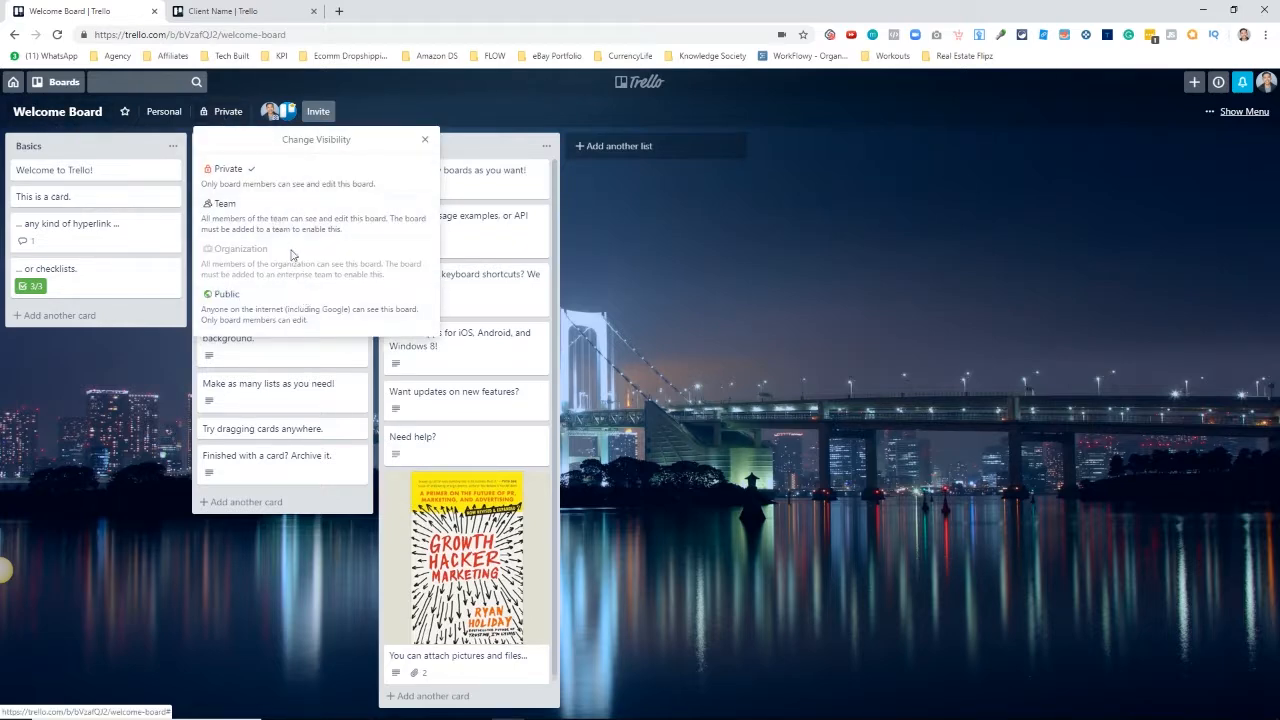
pyautogui.click(164, 114)
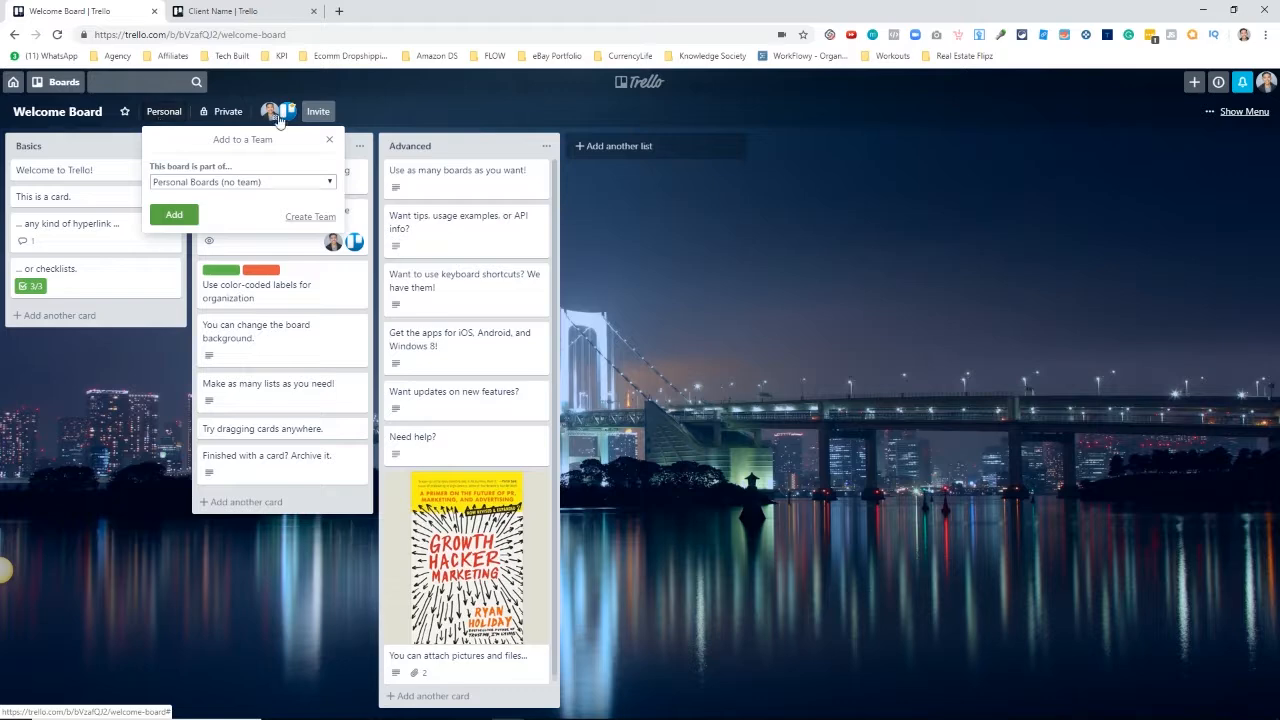
pyautogui.click(424, 103)
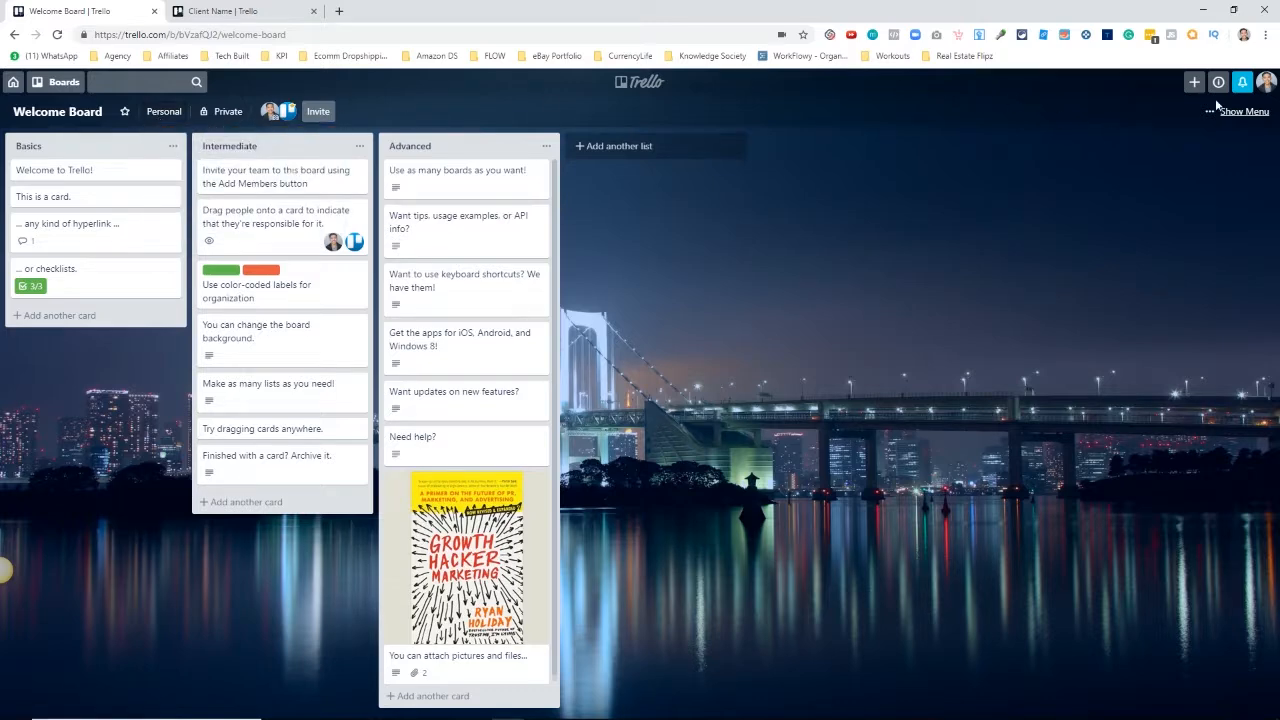
# - Open the photo collection for the board background and search it for "marketing"
pyautogui.click(1242, 119)
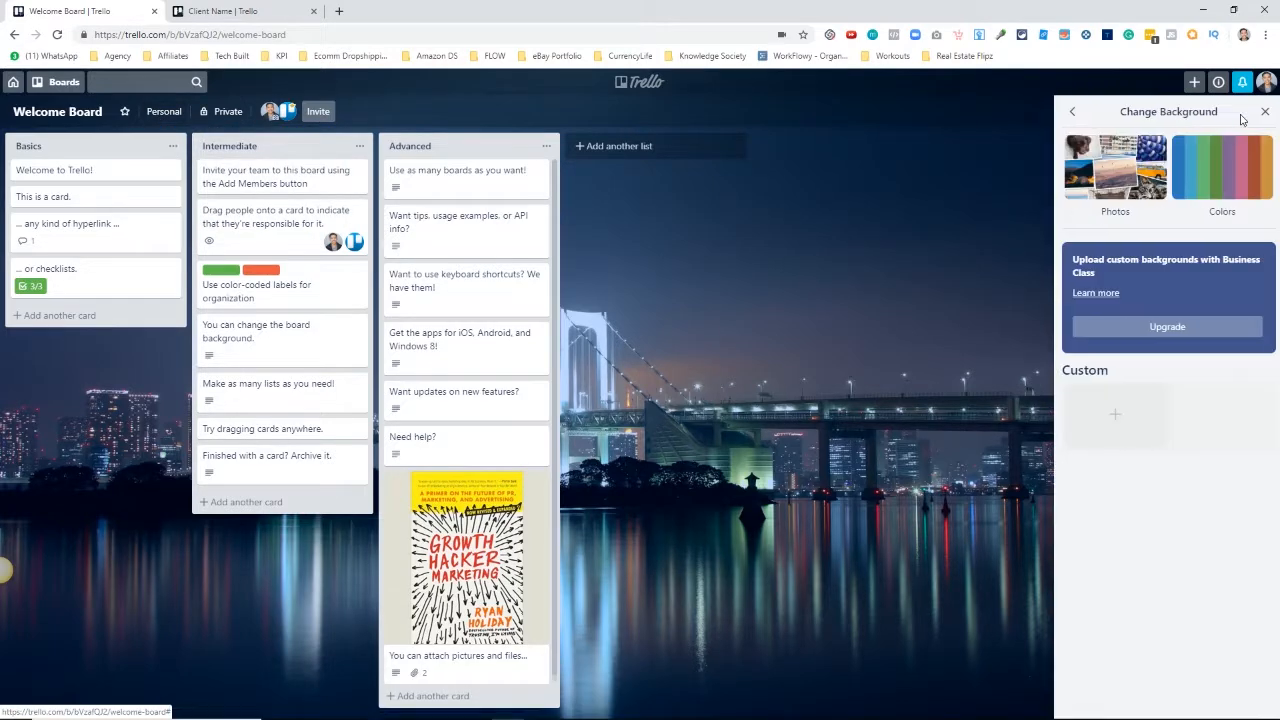
pyautogui.click(1176, 178)
pyautogui.click(1072, 111)
pyautogui.click(1115, 167)
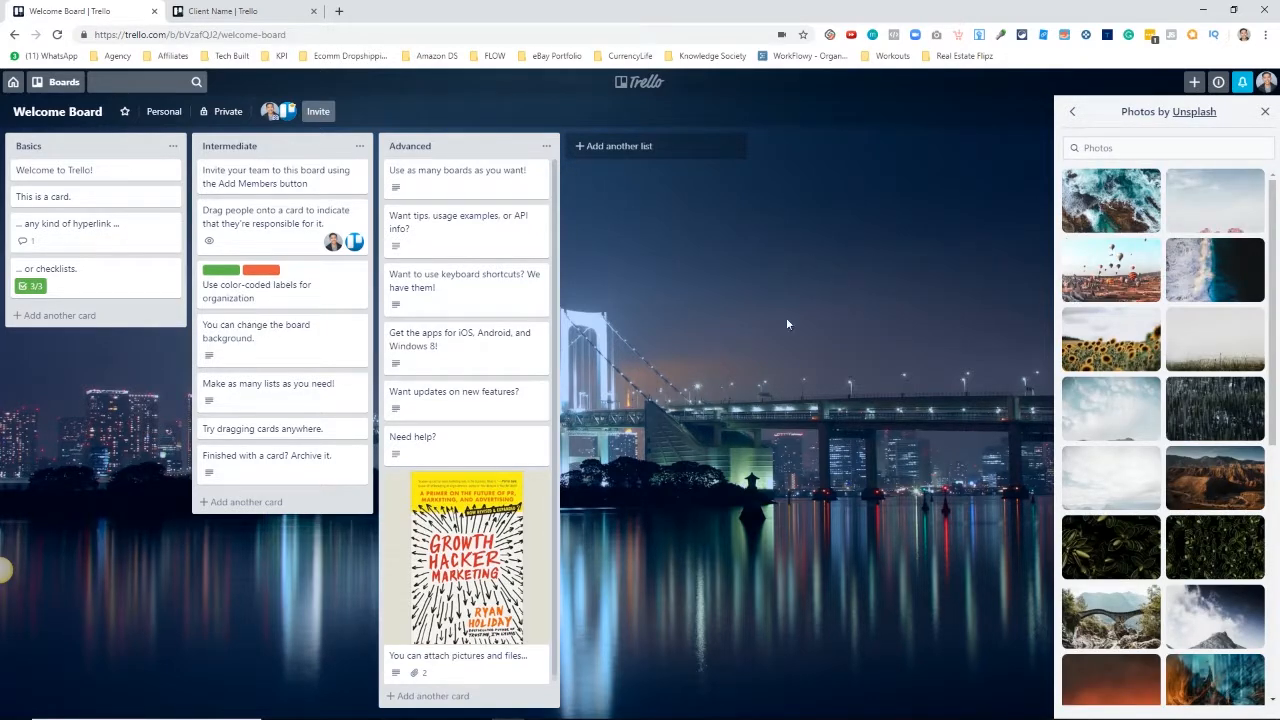
pyautogui.click(1191, 146)
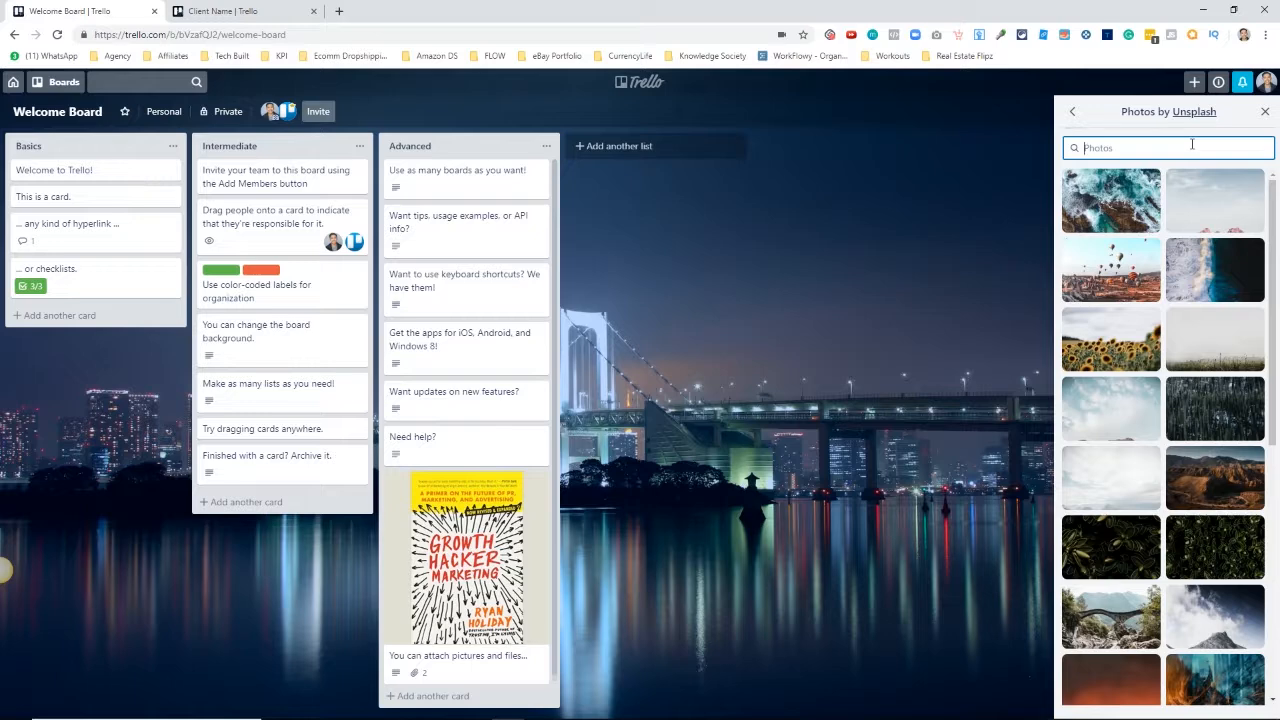
pyautogui.write('marketing')
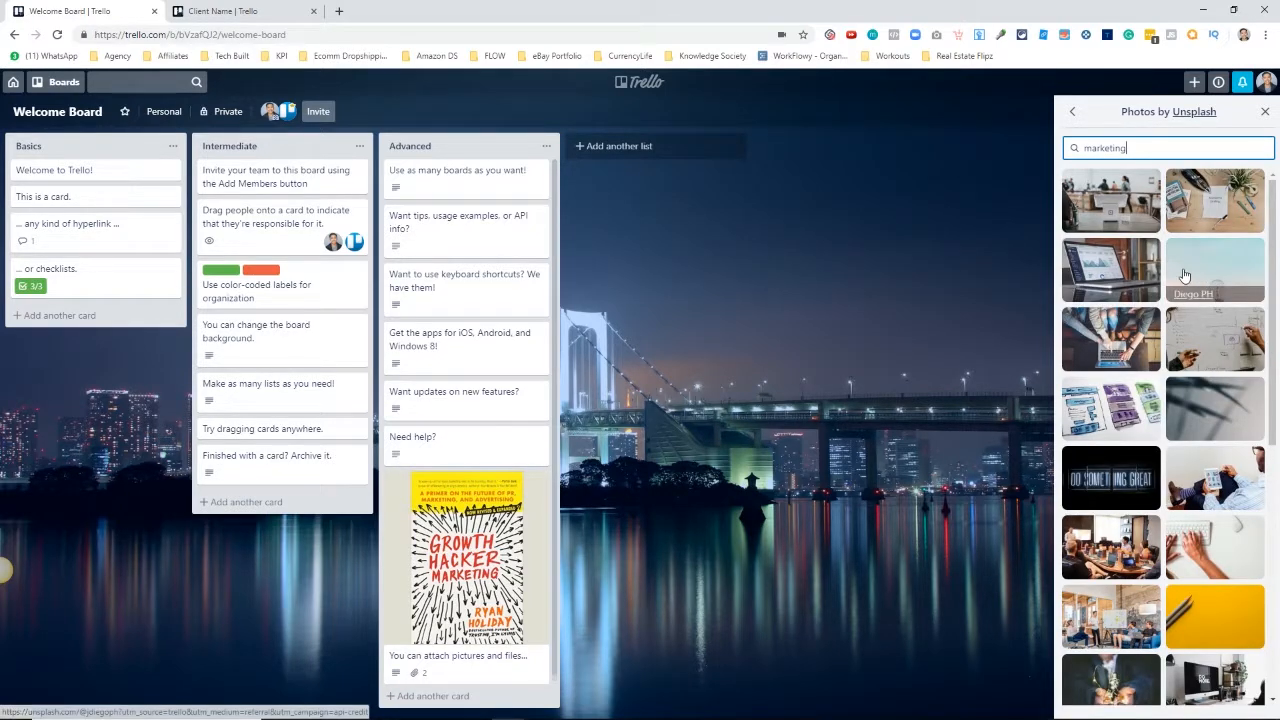
# - Try the photo of a laptop keyboard beside a phone as the board background
pyautogui.scroll(-5, 1152, 256)
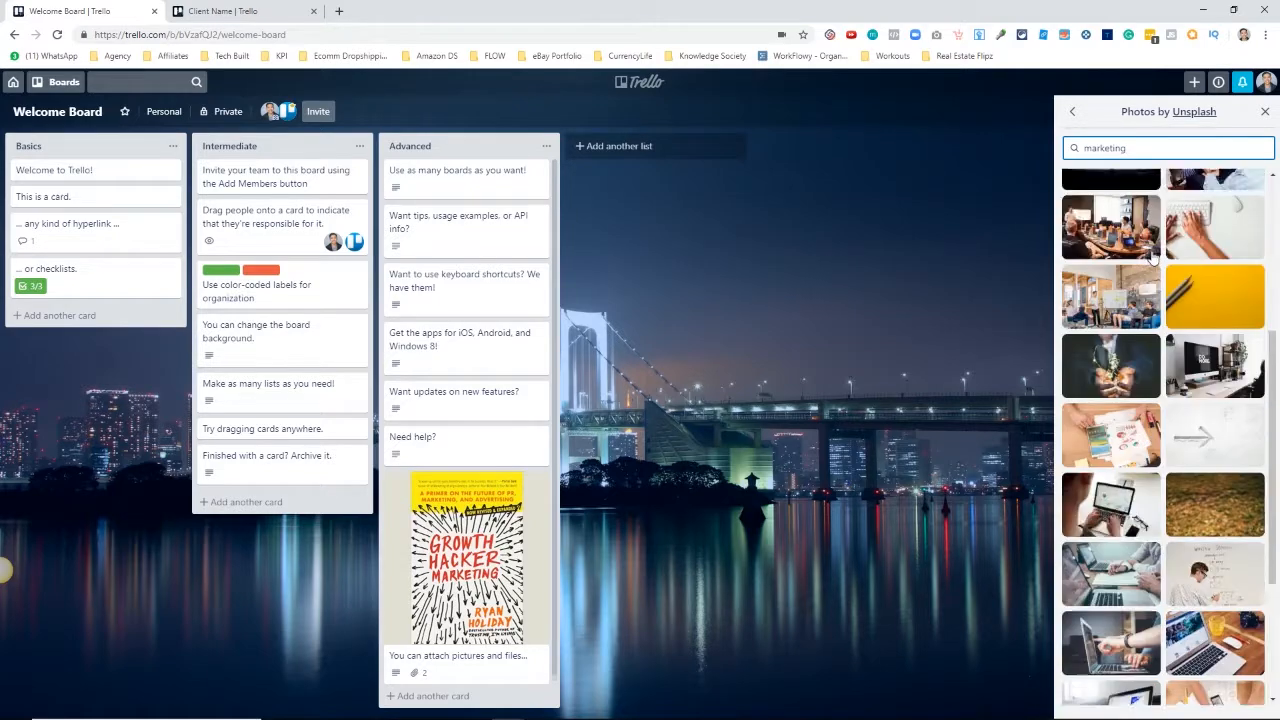
pyautogui.scroll(5, 1152, 256)
pyautogui.scroll(-5, 1152, 256)
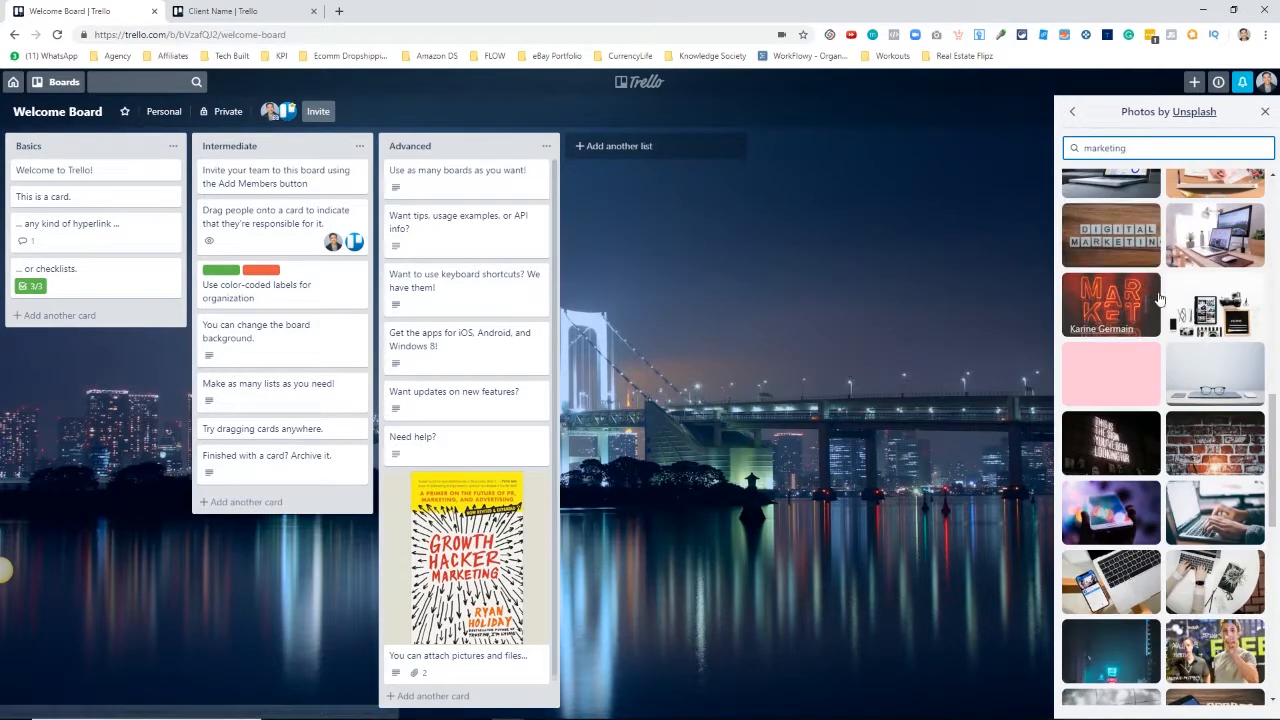
pyautogui.click(1125, 582)
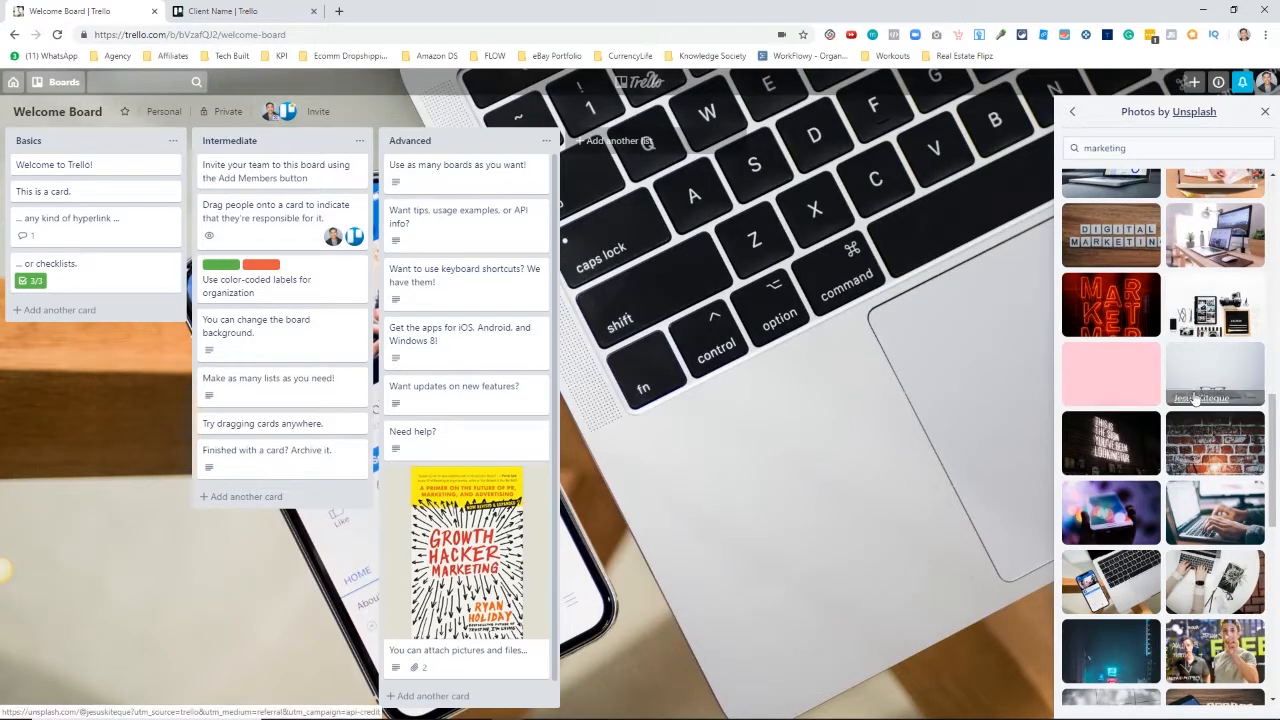
# - Set the neon "Do Something Great" sign photo as the board background and close the board menu
pyautogui.scroll(12, 1096, 398)
pyautogui.scroll(-1, 1126, 440)
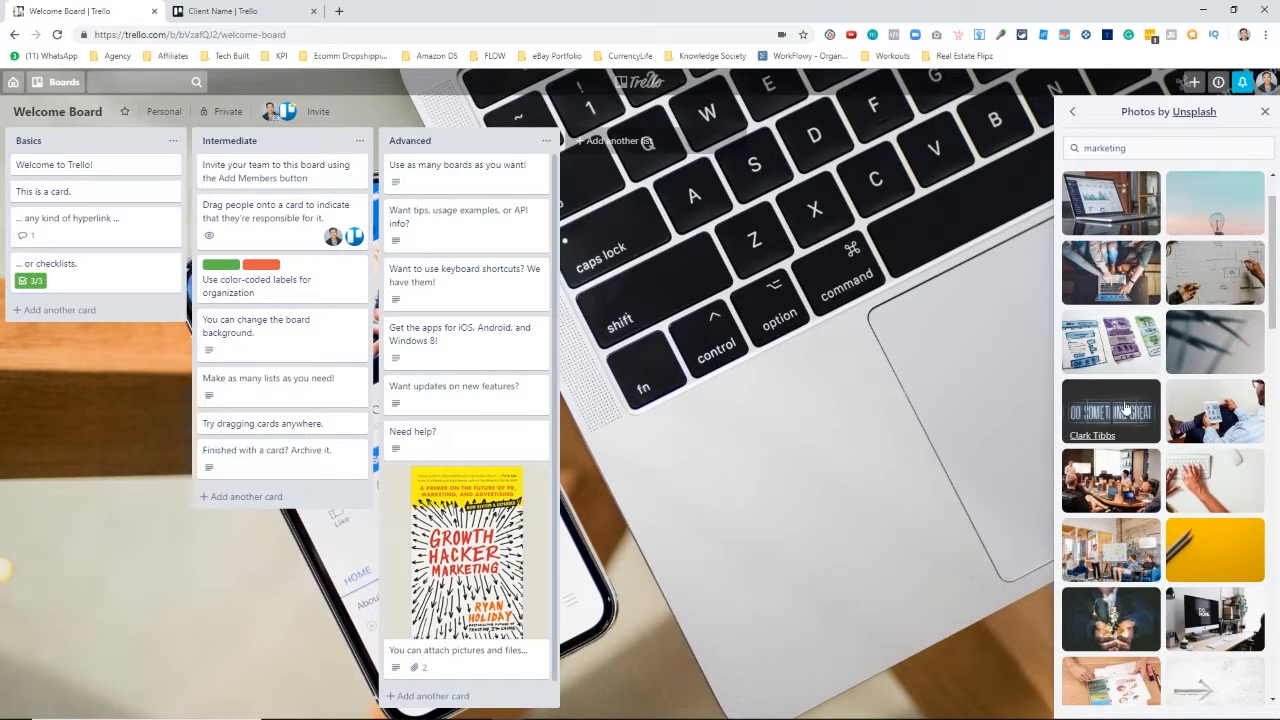
pyautogui.click(1137, 210)
pyautogui.click(1072, 112)
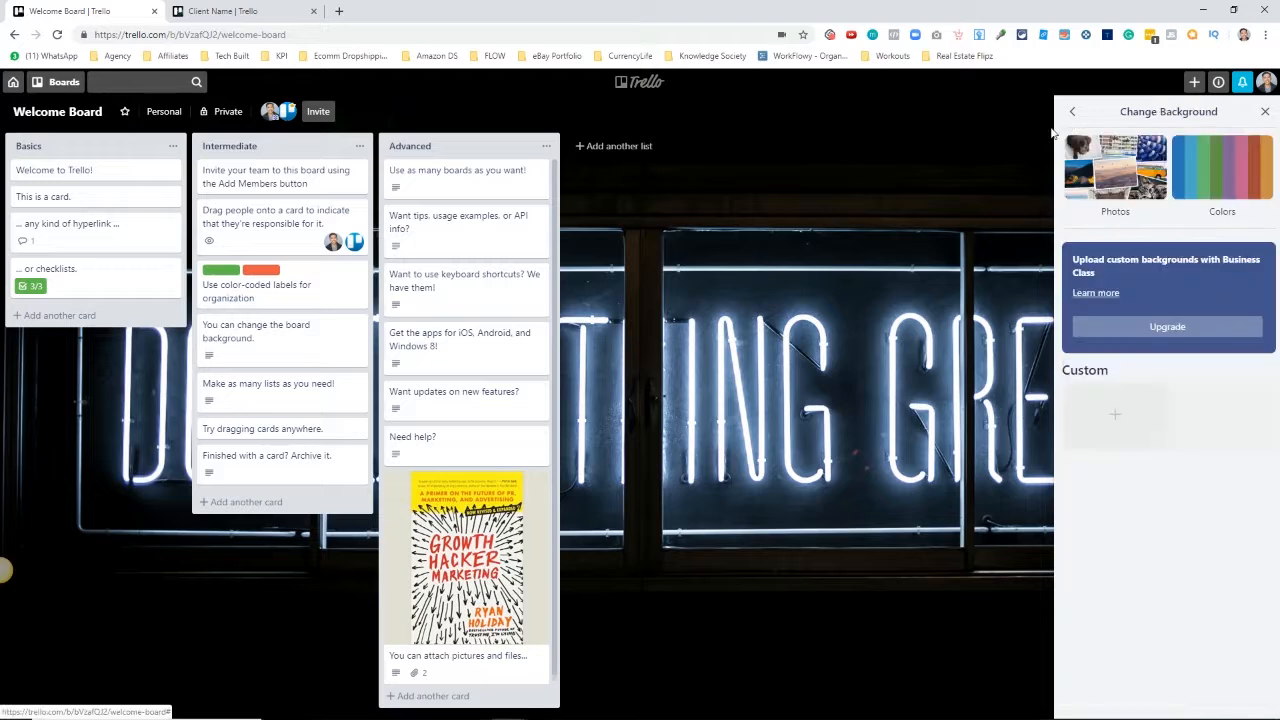
pyautogui.click(1073, 112)
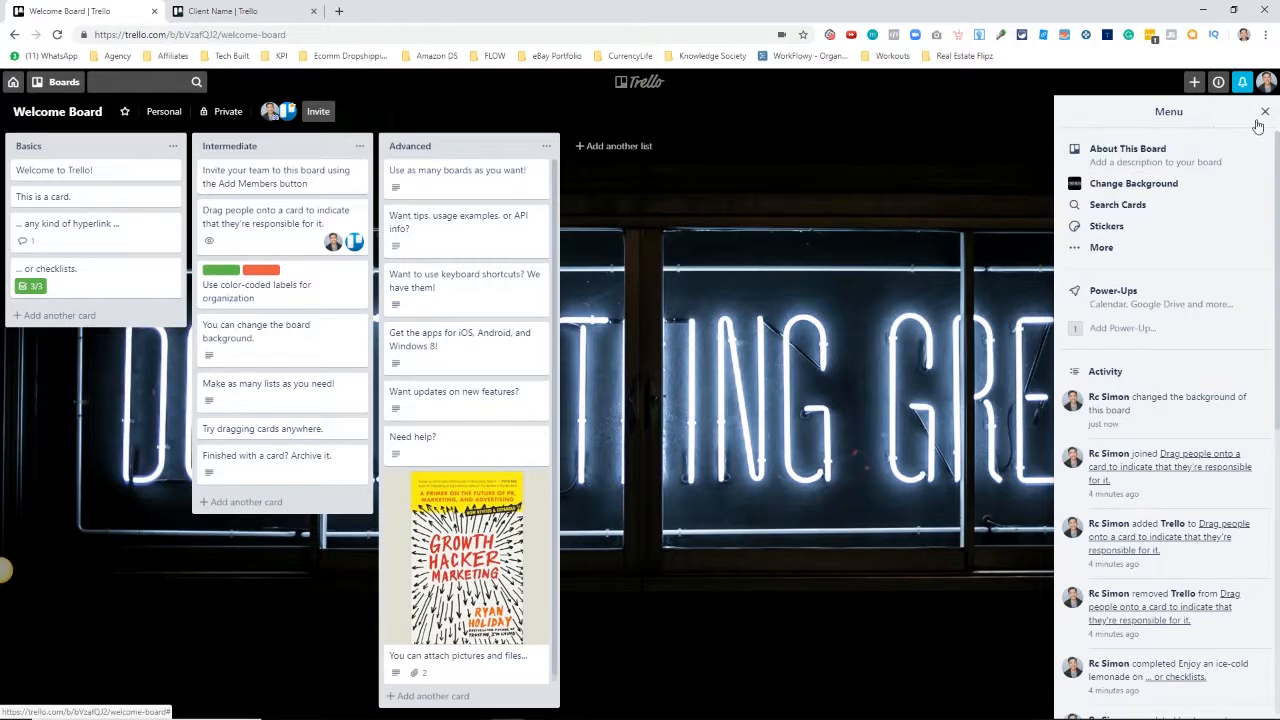
pyautogui.click(1264, 112)
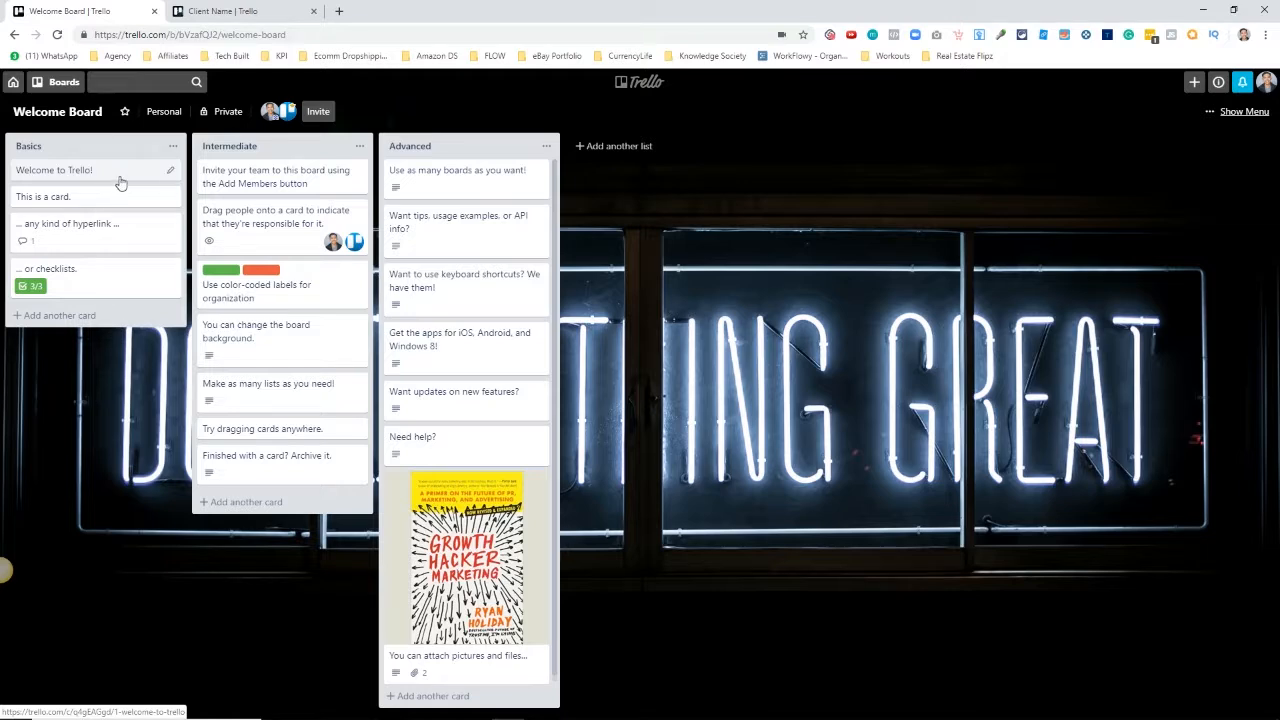
# - View the "... any kind of hyperlink ..." card in the Basics list, briefly play its embedded video, and close the card
pyautogui.moveTo(103, 200); pyautogui.dragTo(55, 207)
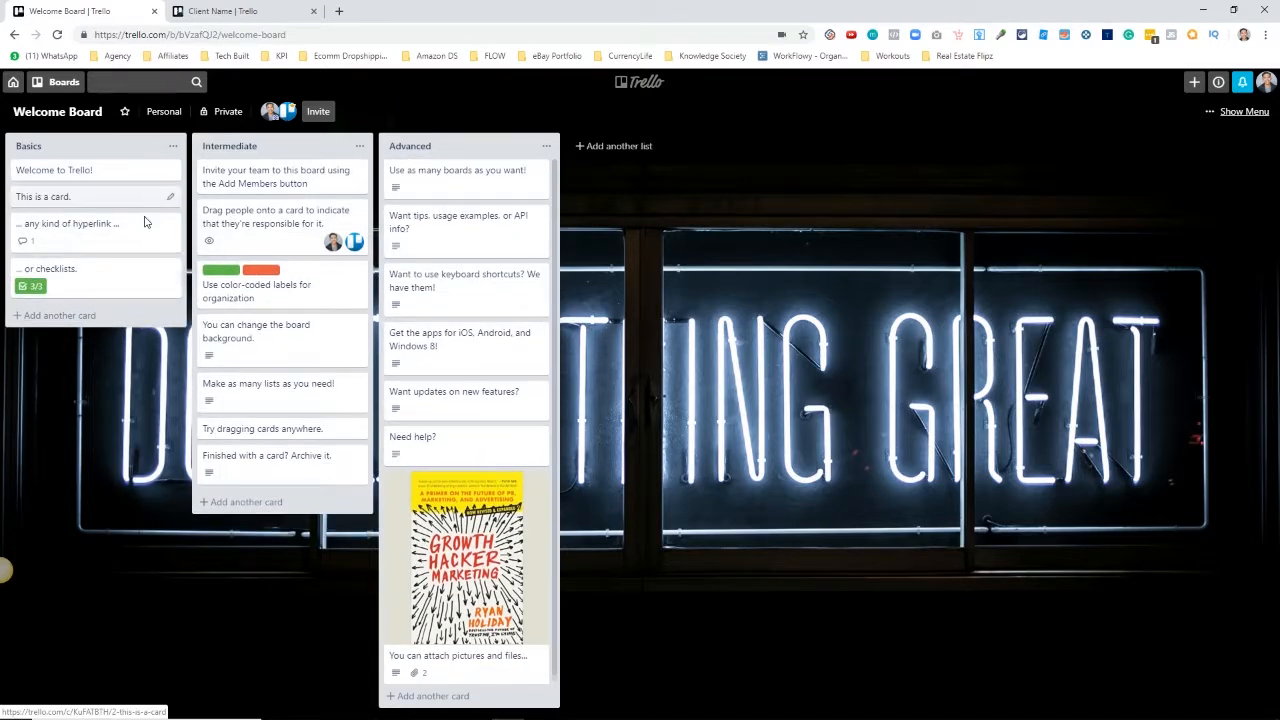
pyautogui.click(111, 240)
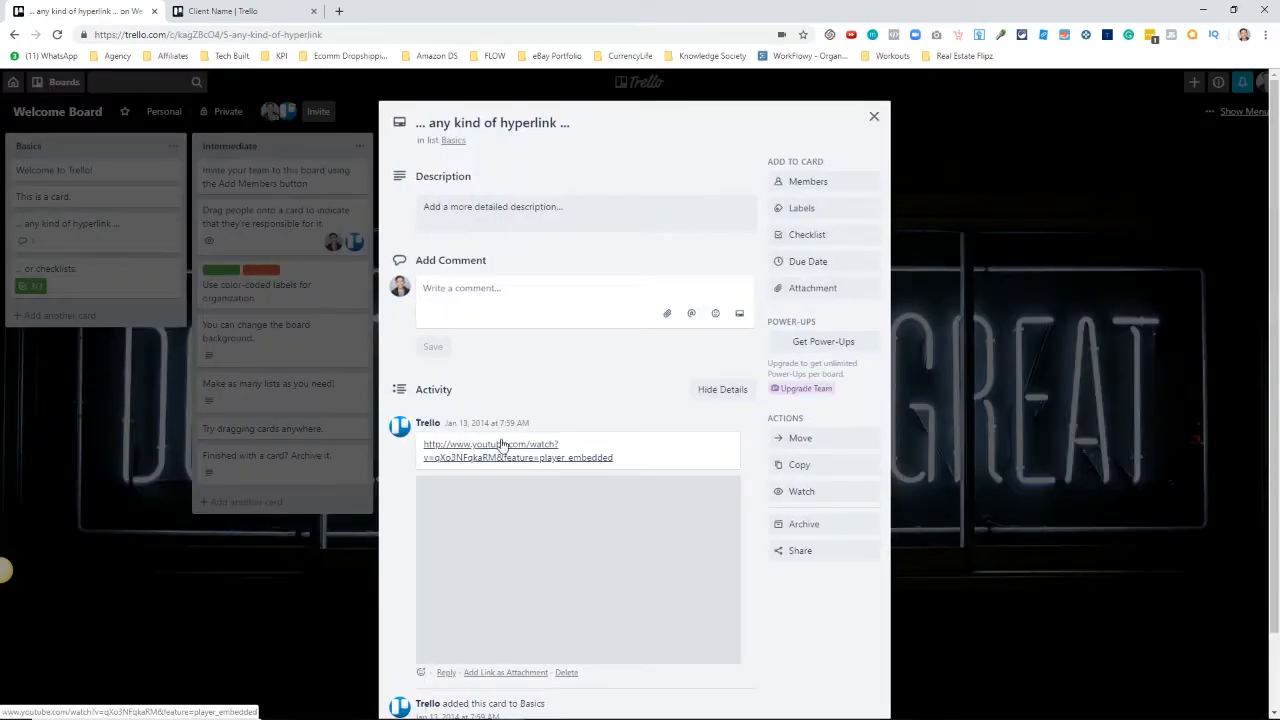
pyautogui.scroll(-1, 590, 383)
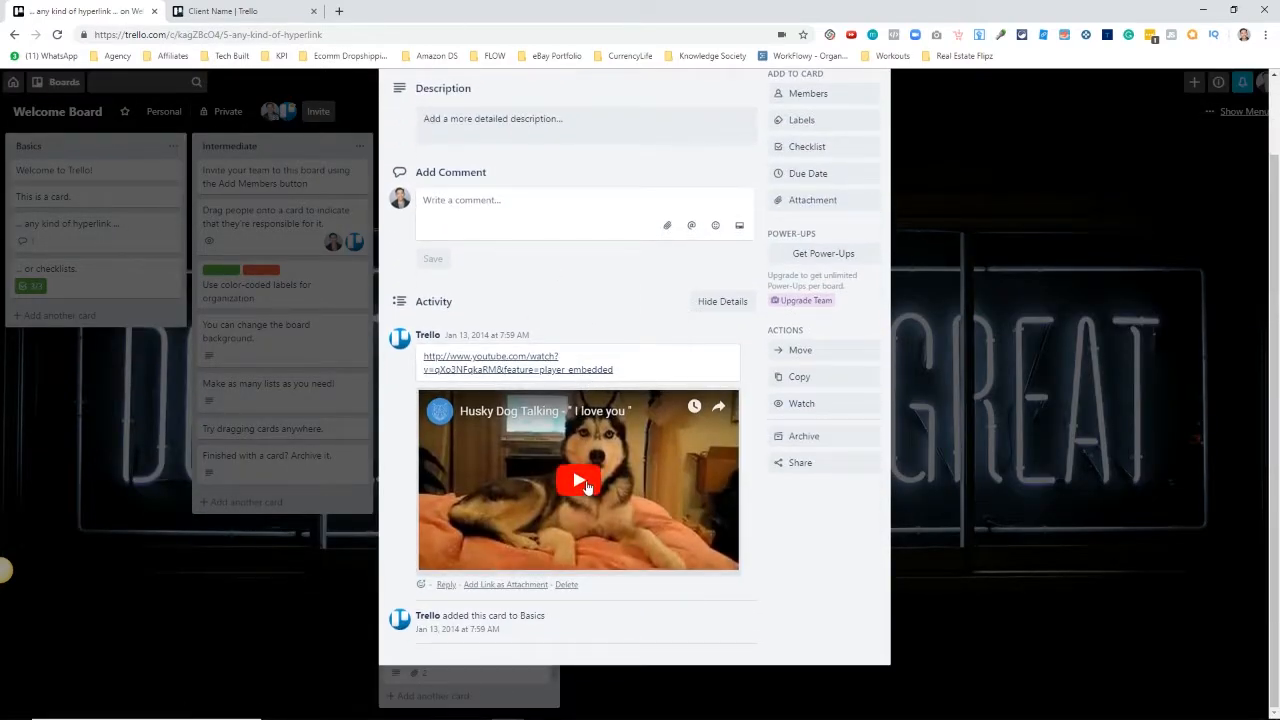
pyautogui.click(584, 482)
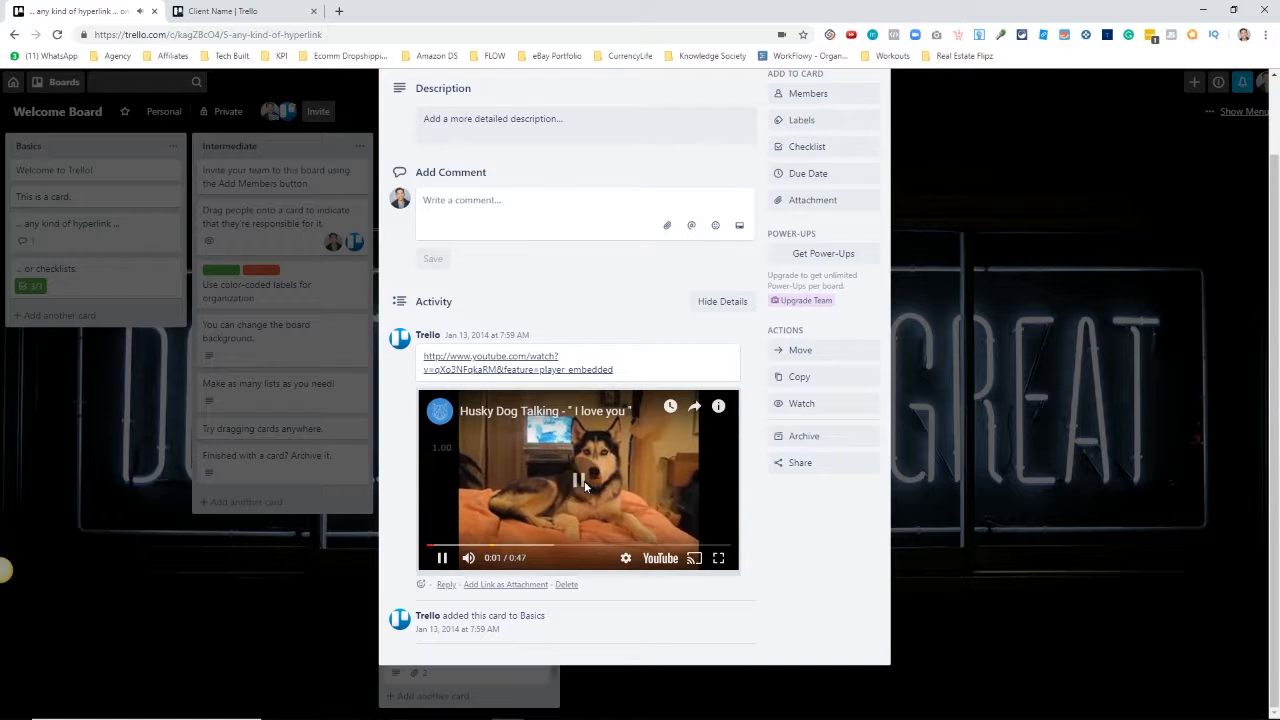
pyautogui.click(584, 481)
pyautogui.scroll(1, 586, 440)
pyautogui.scroll(-1, 640, 330)
pyautogui.scroll(1, 620, 320)
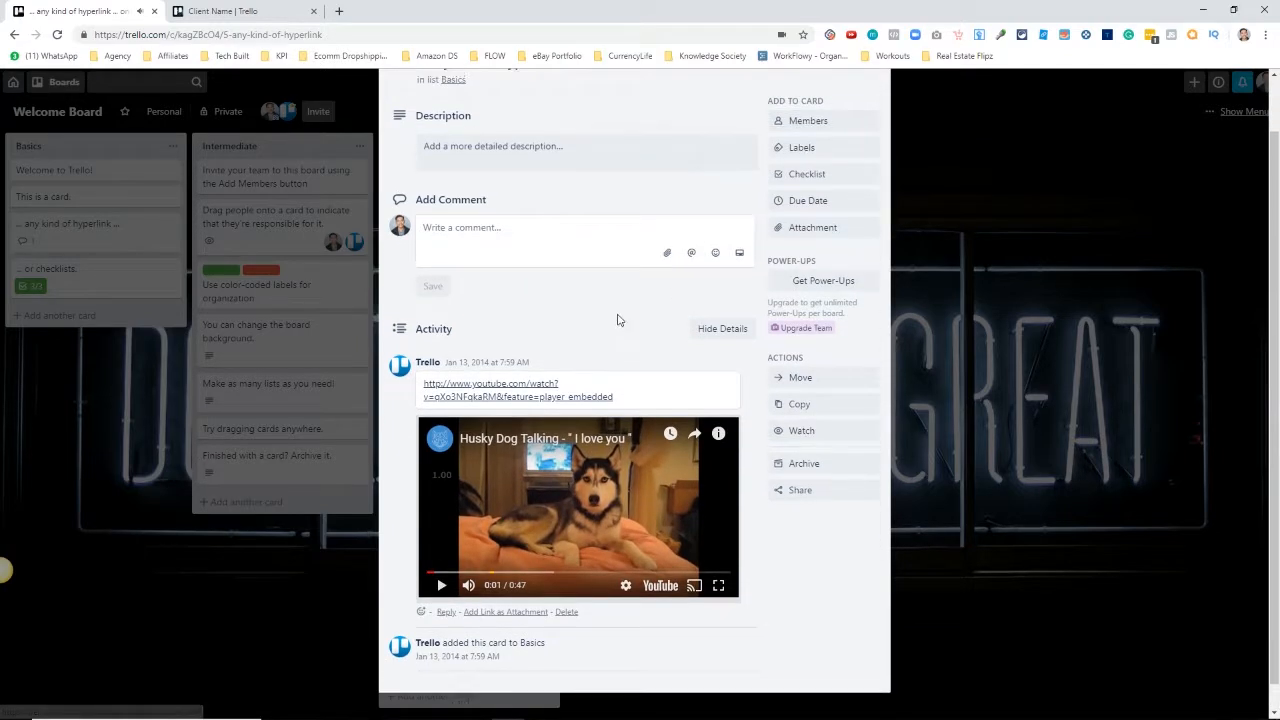
pyautogui.scroll(-1, 870, 103)
pyautogui.scroll(1, 883, 96)
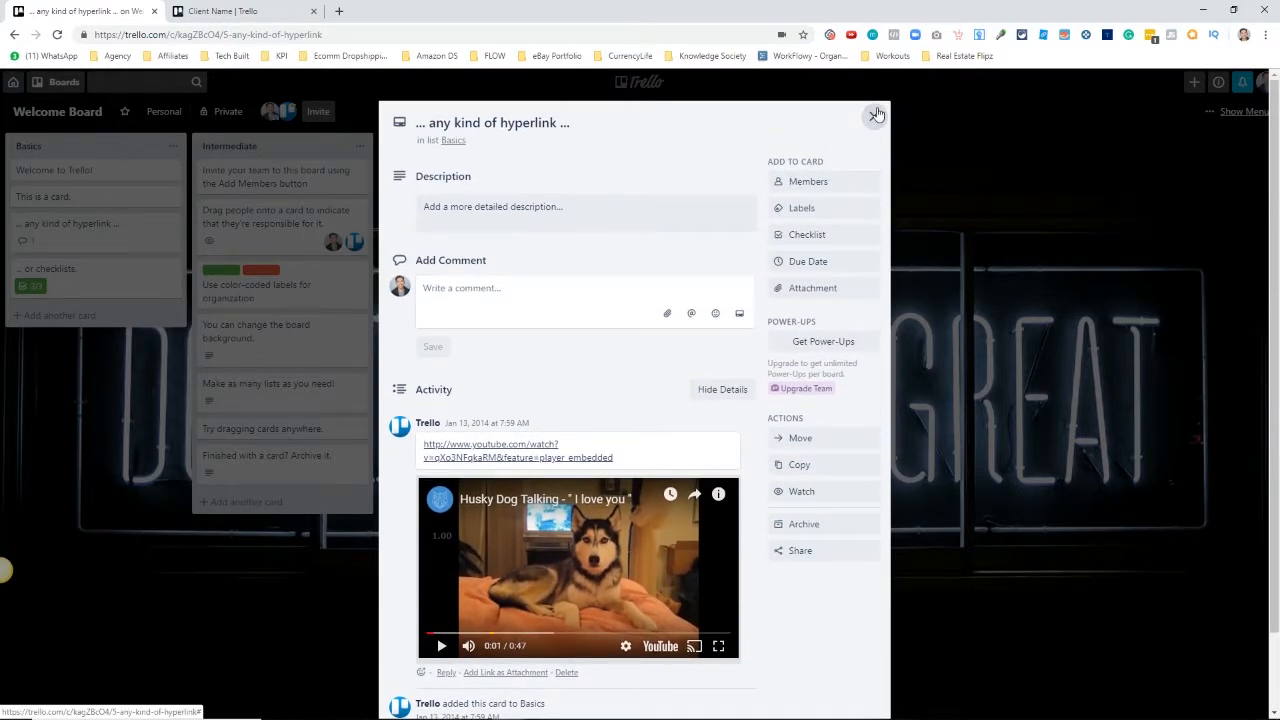
pyautogui.click(876, 114)
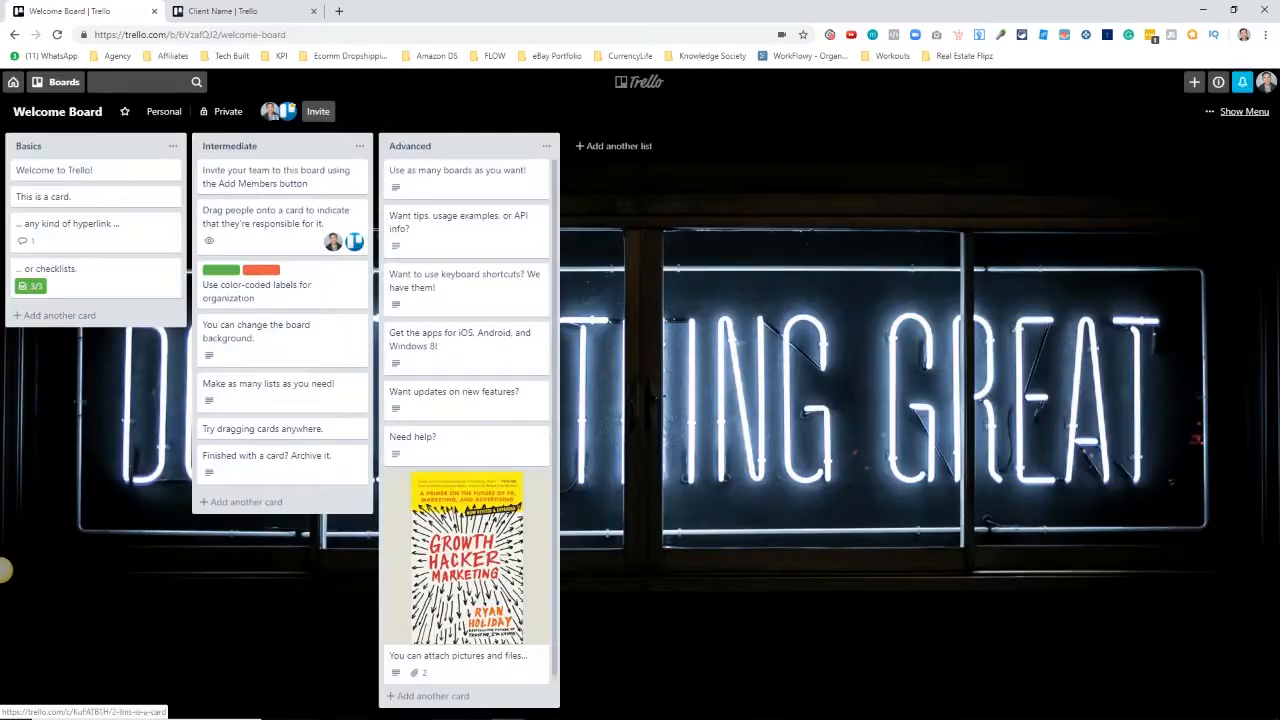
# - Open the "... or checklists." card in the Basics list and mark all three checklist items incomplete
pyautogui.click(128, 273)
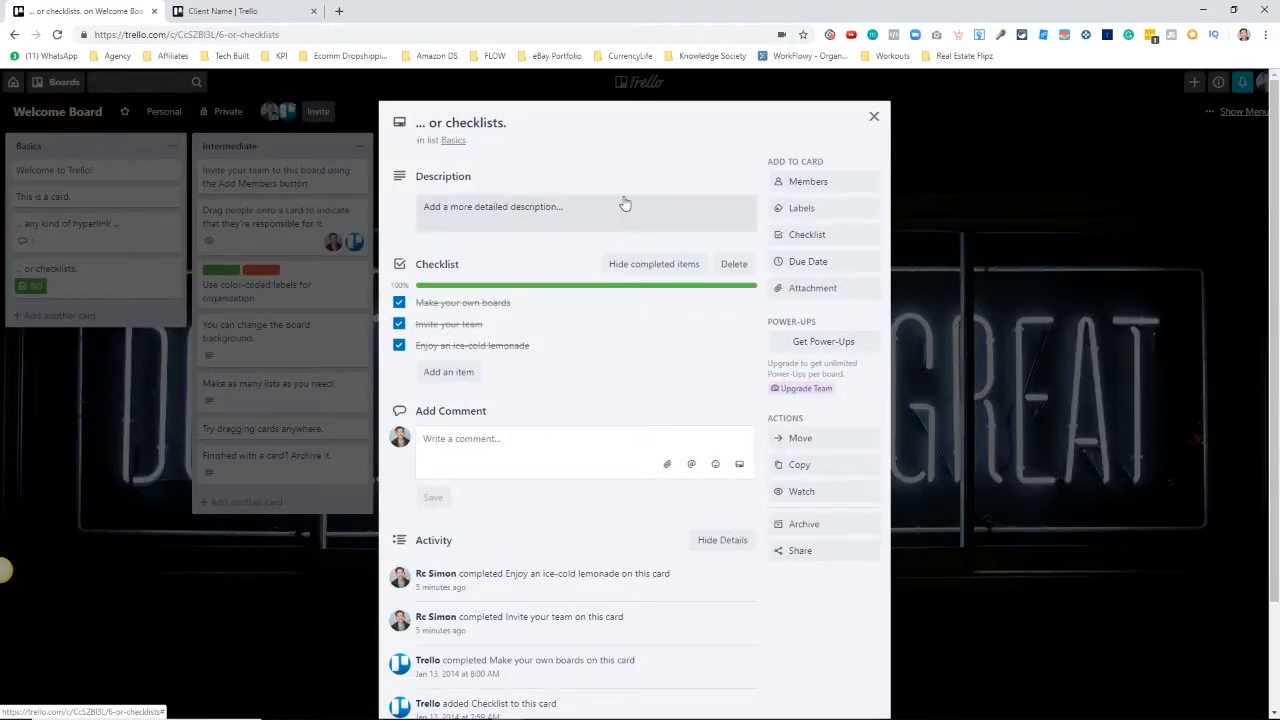
pyautogui.click(399, 302)
pyautogui.click(399, 324)
pyautogui.click(400, 345)
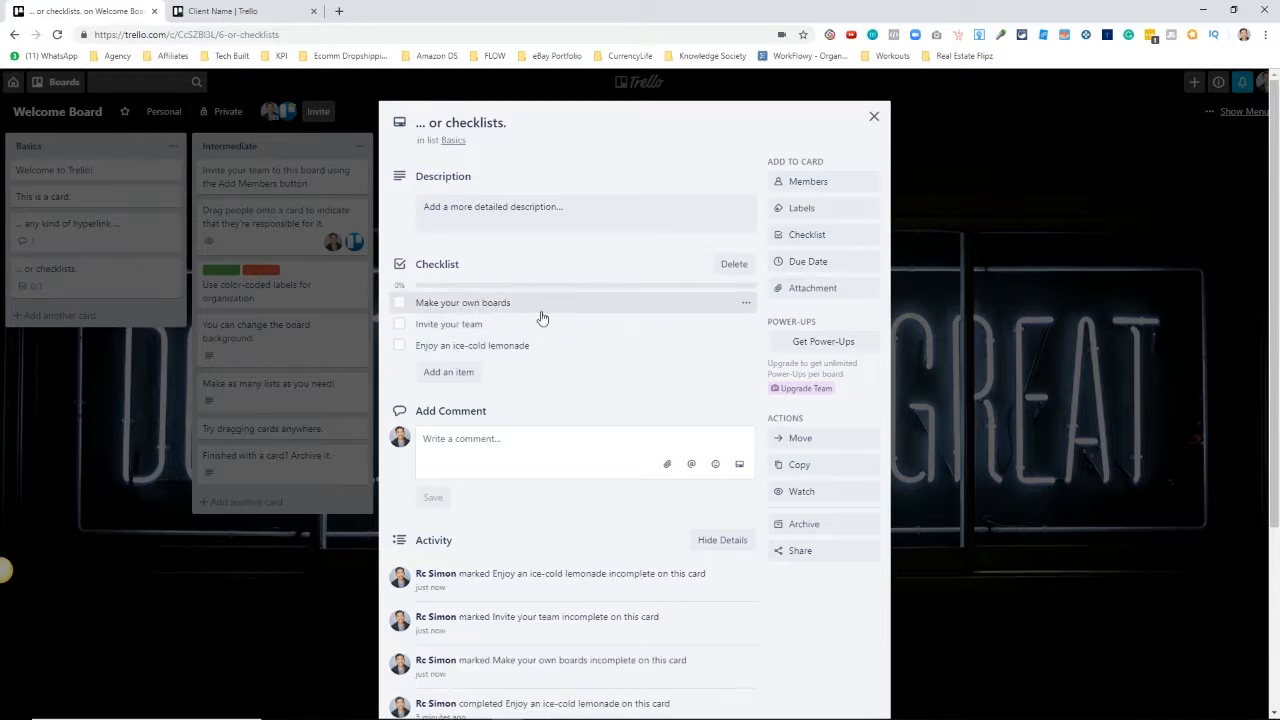
# - Add a second checklist with the default title to the card and rename the original checklist "Website"
pyautogui.click(818, 238)
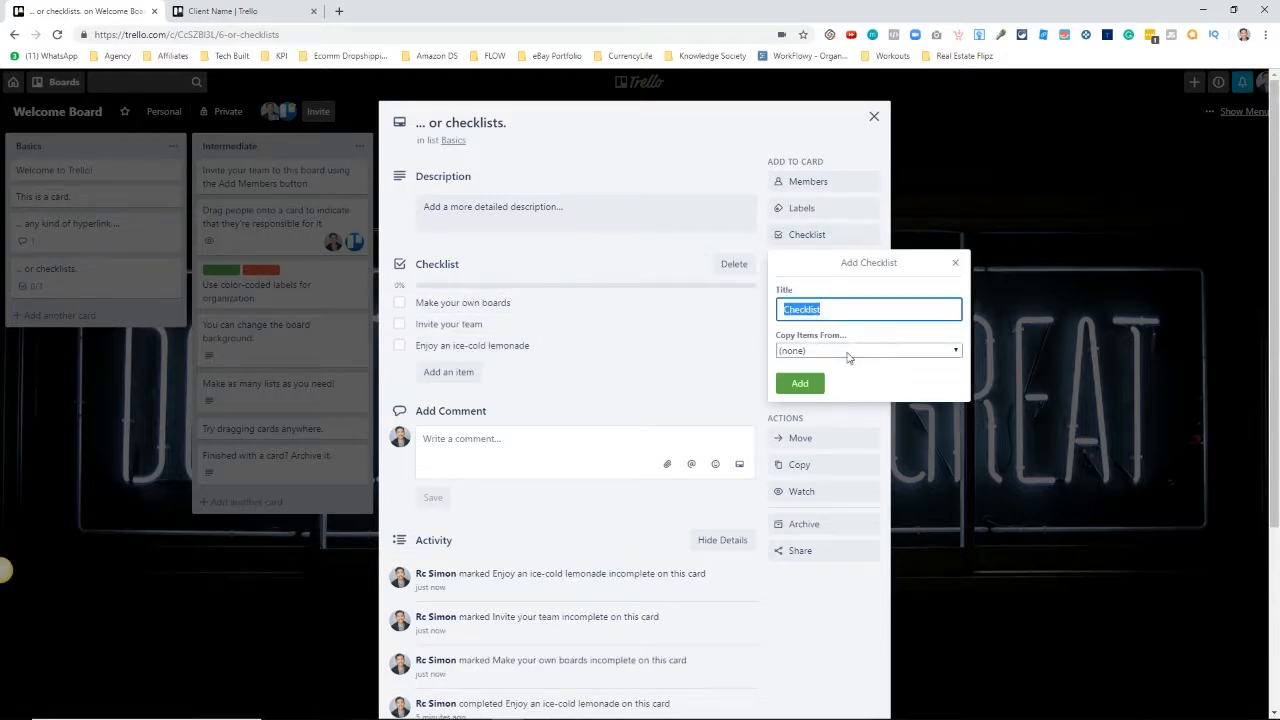
pyautogui.click(800, 383)
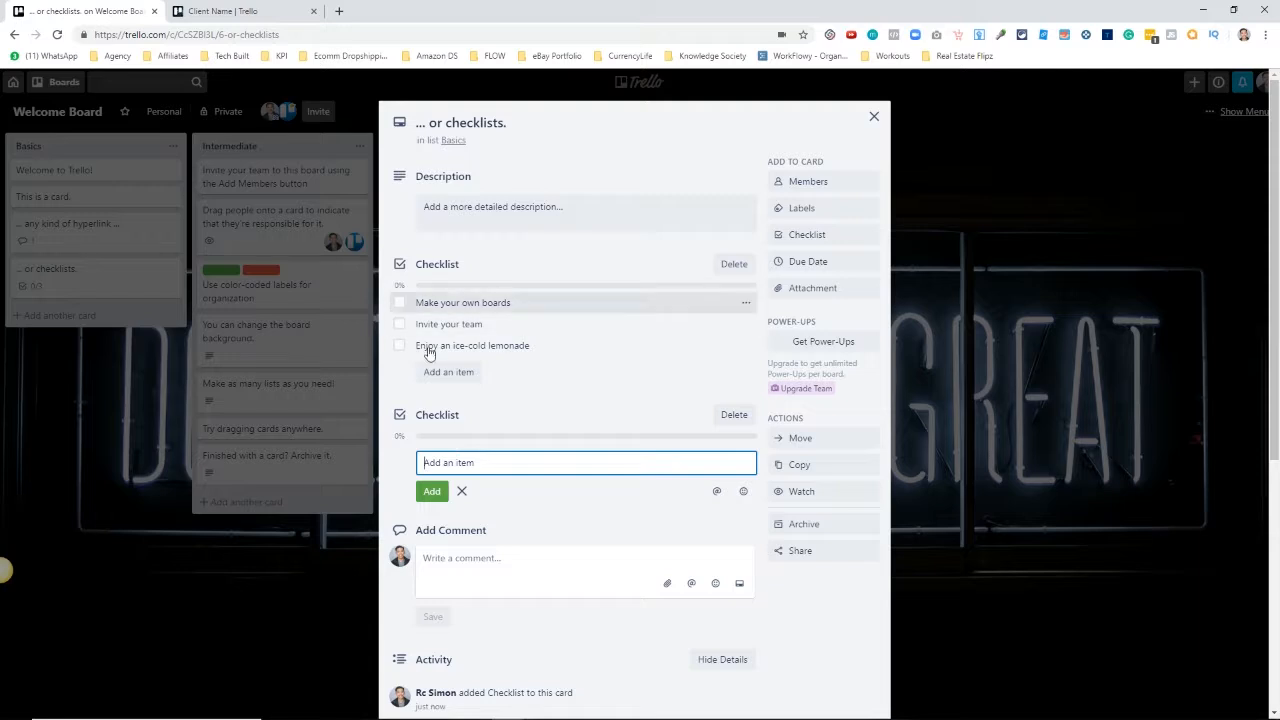
pyautogui.click(460, 272)
pyautogui.write('Website')
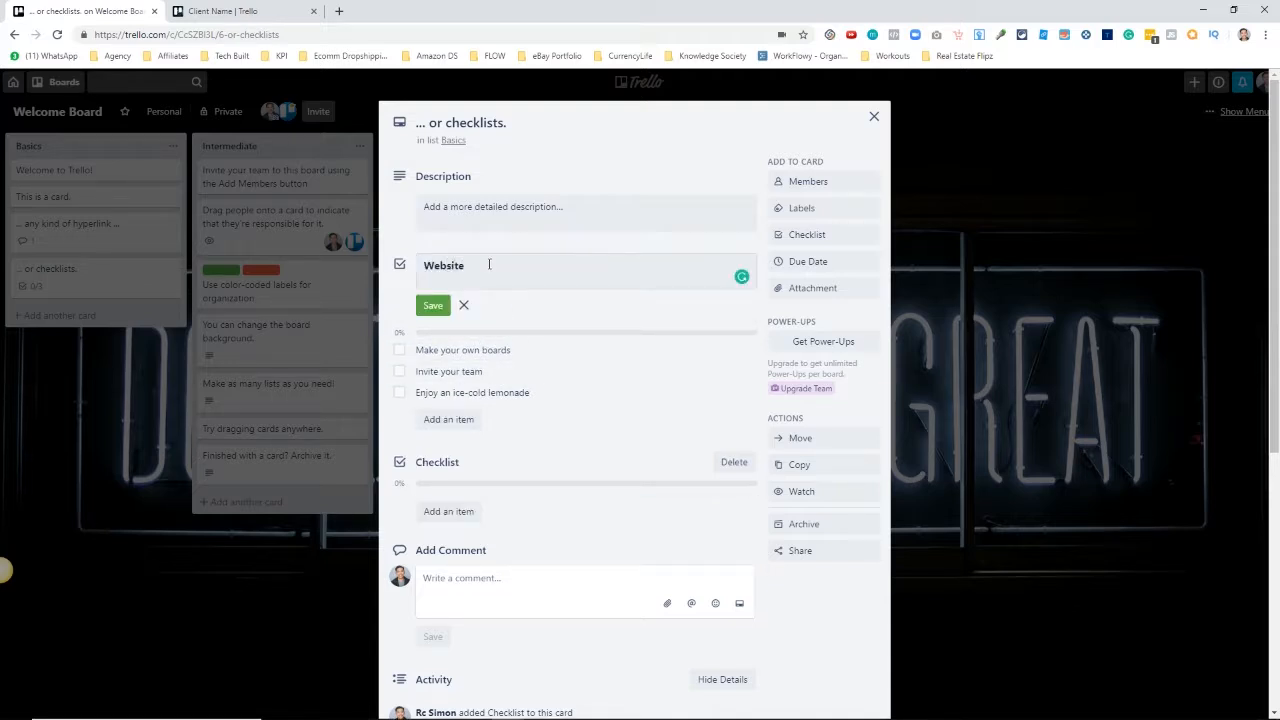
pyautogui.click(431, 306)
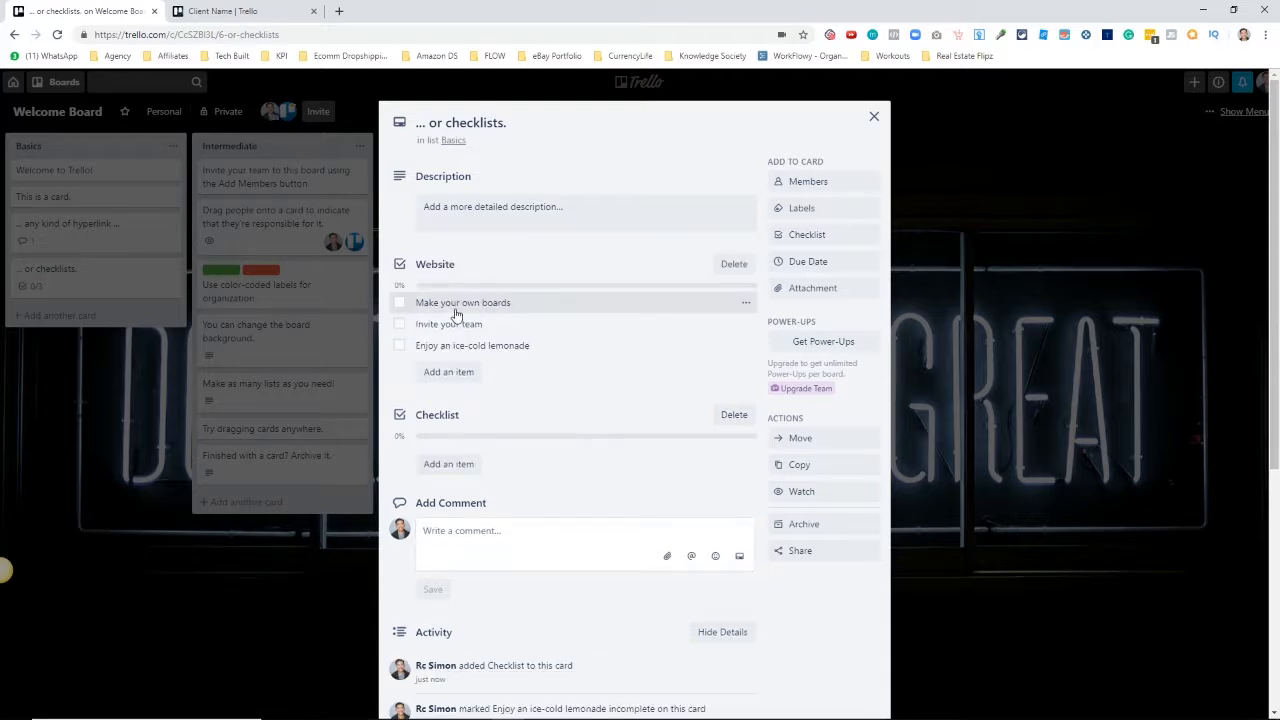
# - Mark all three items of the Website checklist complete and close the card
pyautogui.click(399, 303)
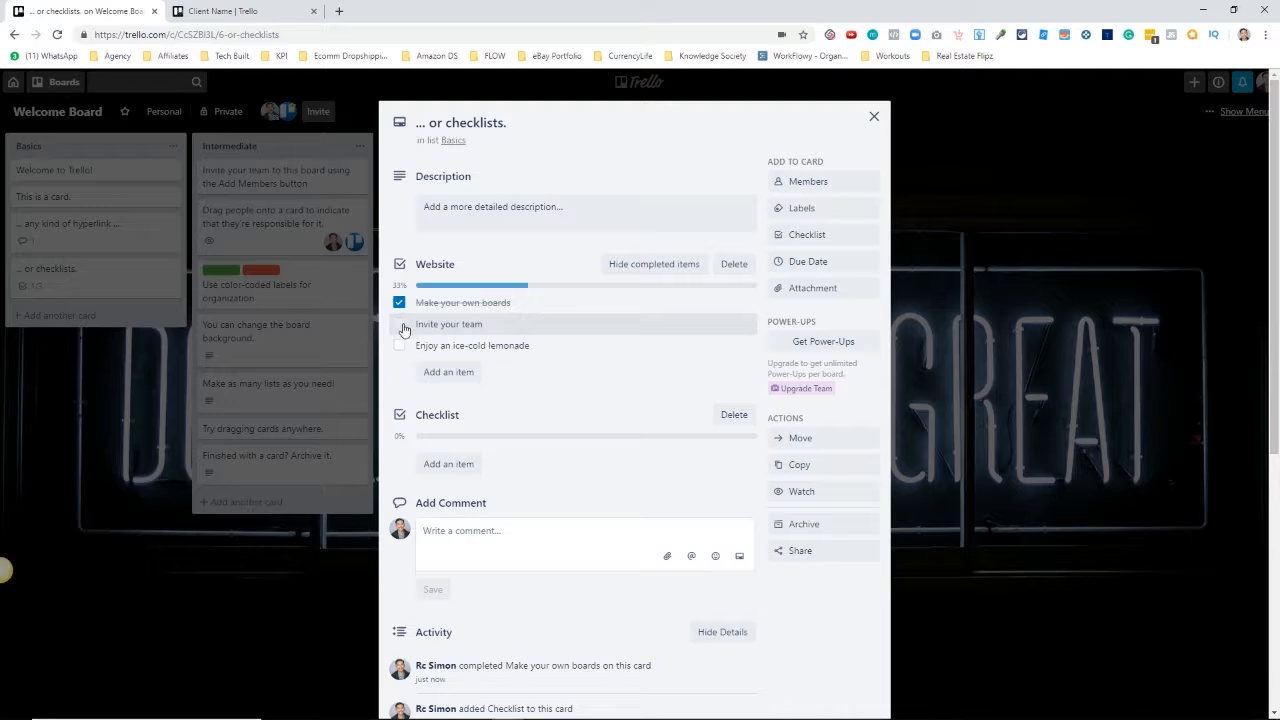
pyautogui.click(399, 324)
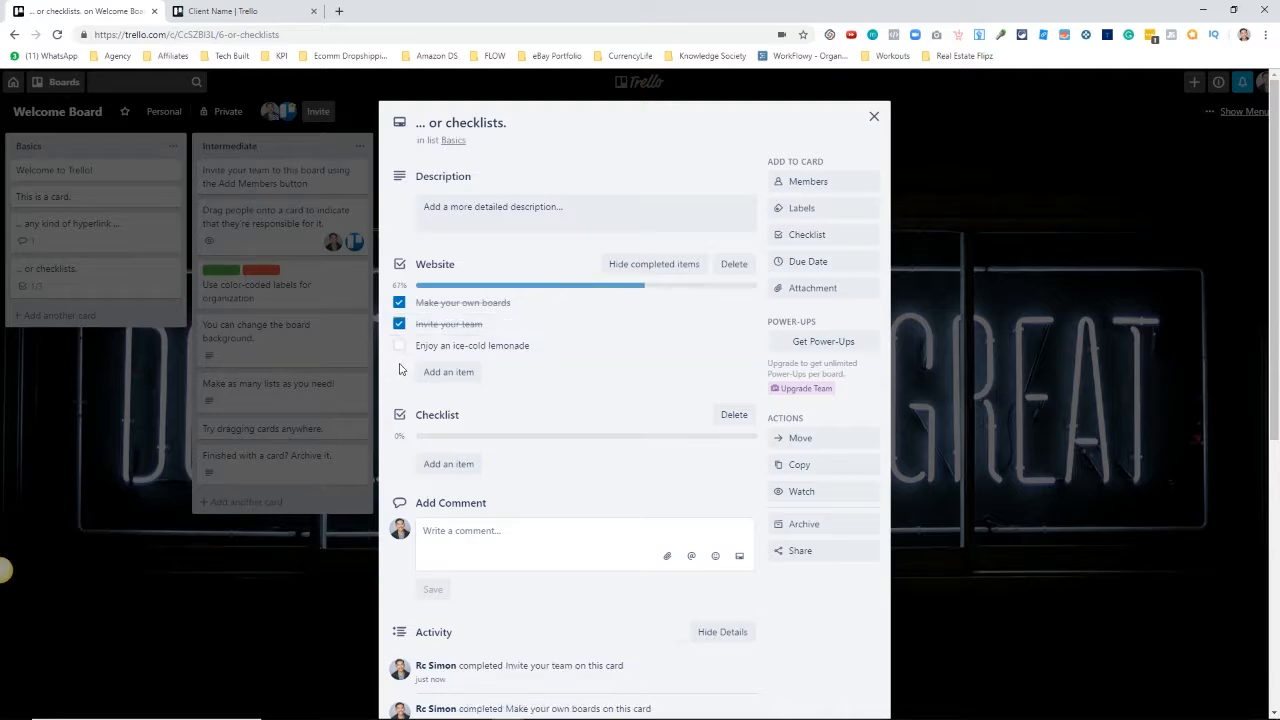
pyautogui.click(399, 346)
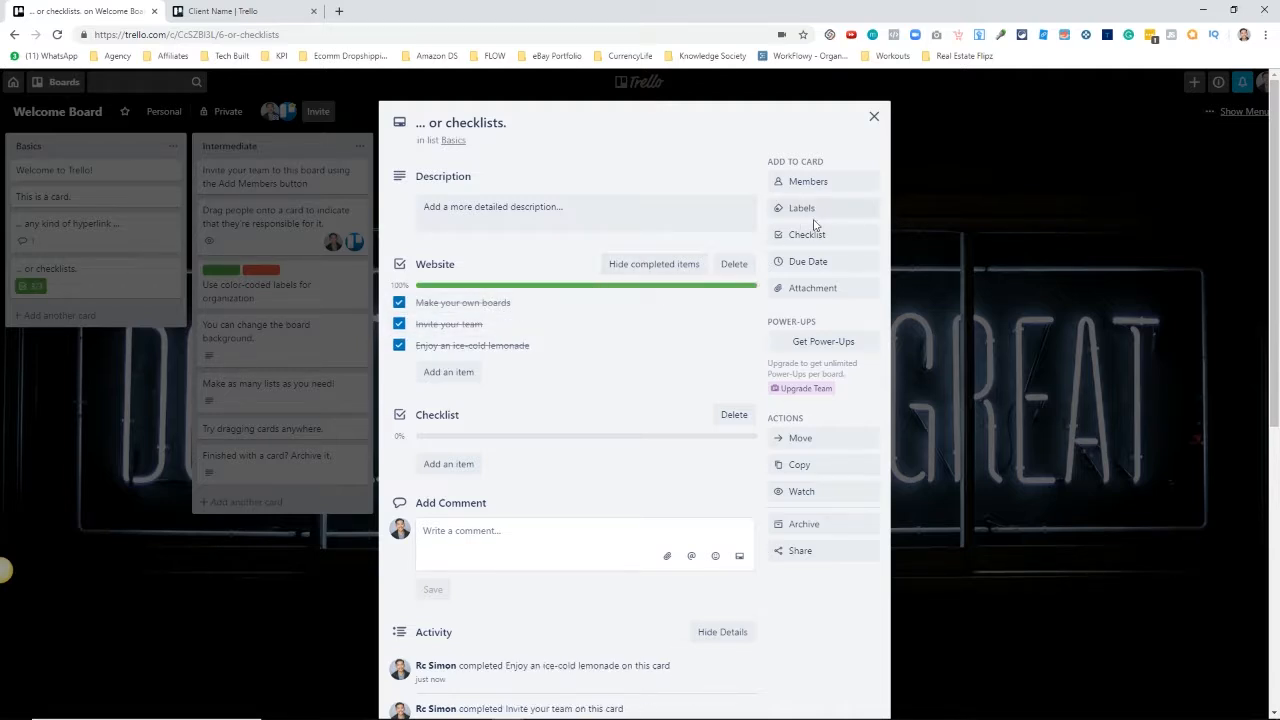
pyautogui.click(875, 118)
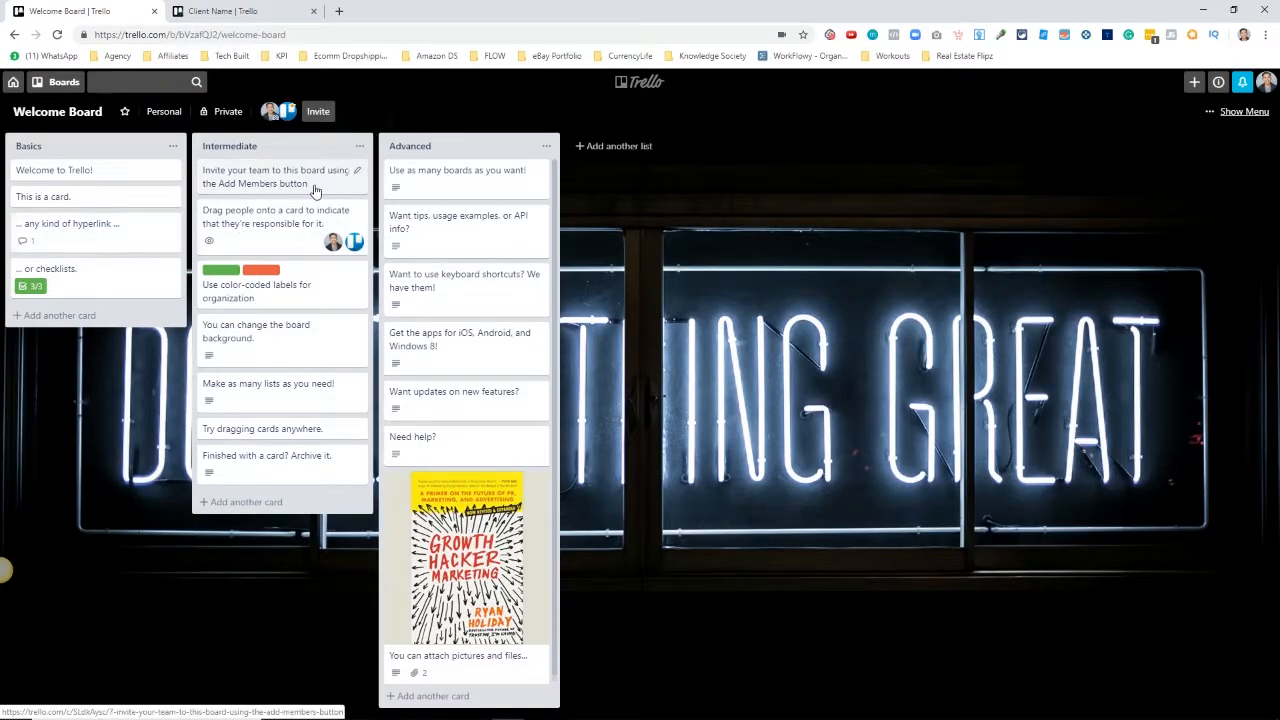
# - Remove the Trello member from the "Drag people onto a card..." card in the Intermediate list, add it back, and close the card
pyautogui.click(284, 222)
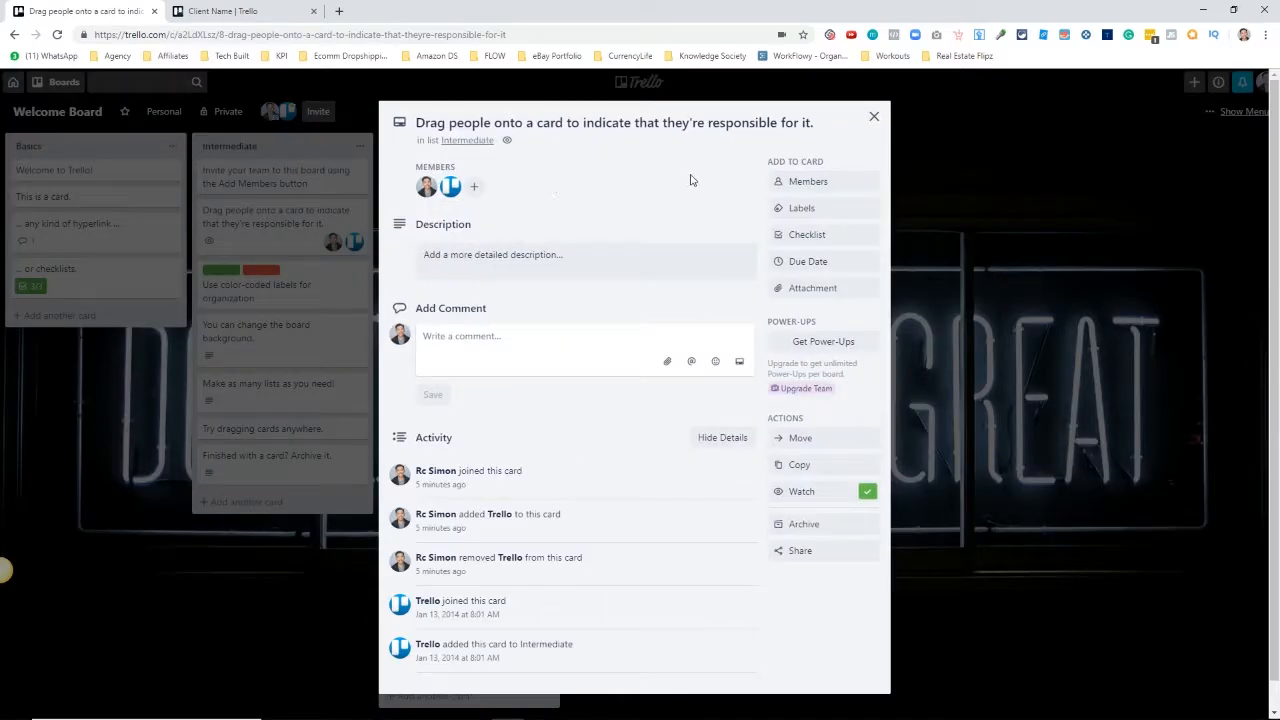
pyautogui.click(818, 183)
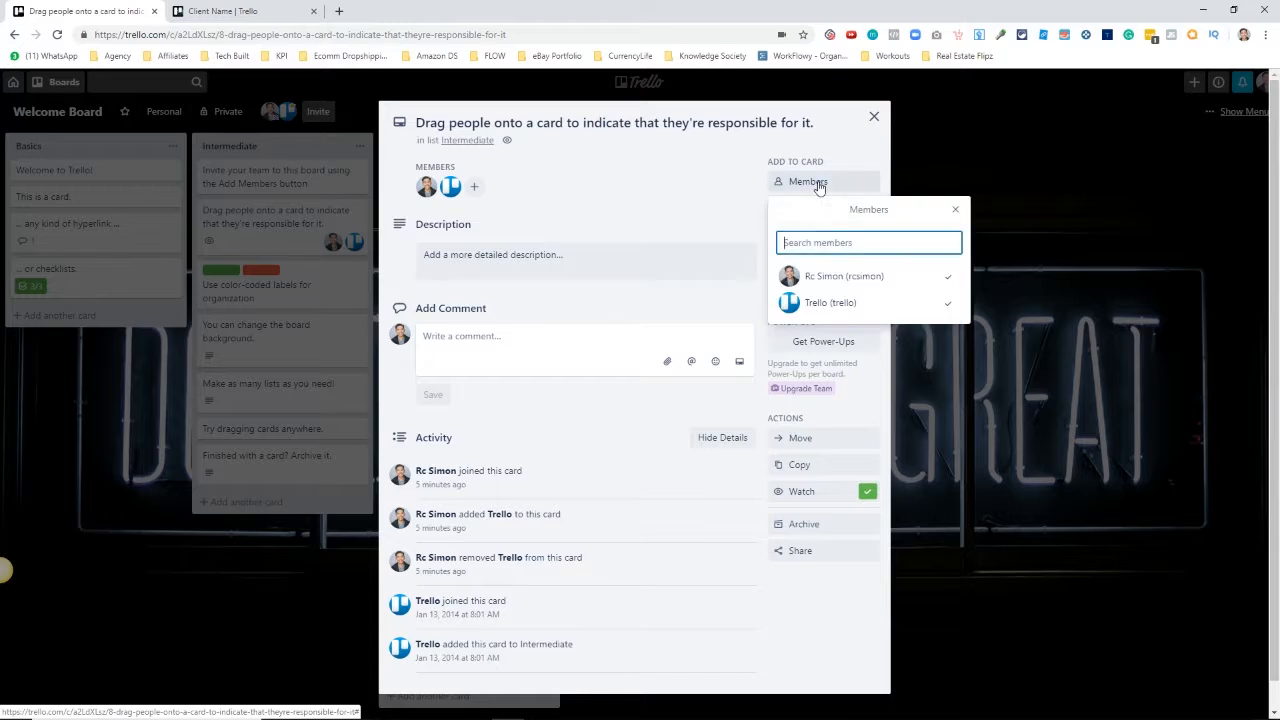
pyautogui.click(862, 311)
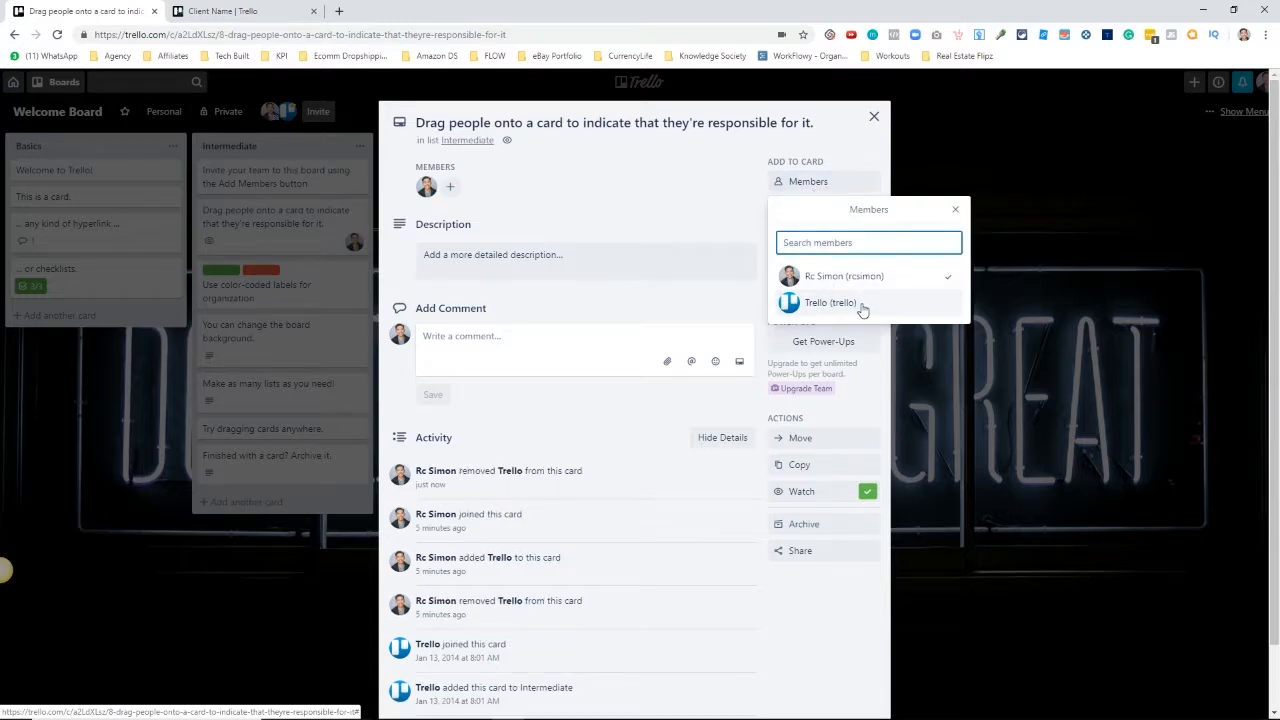
pyautogui.click(860, 304)
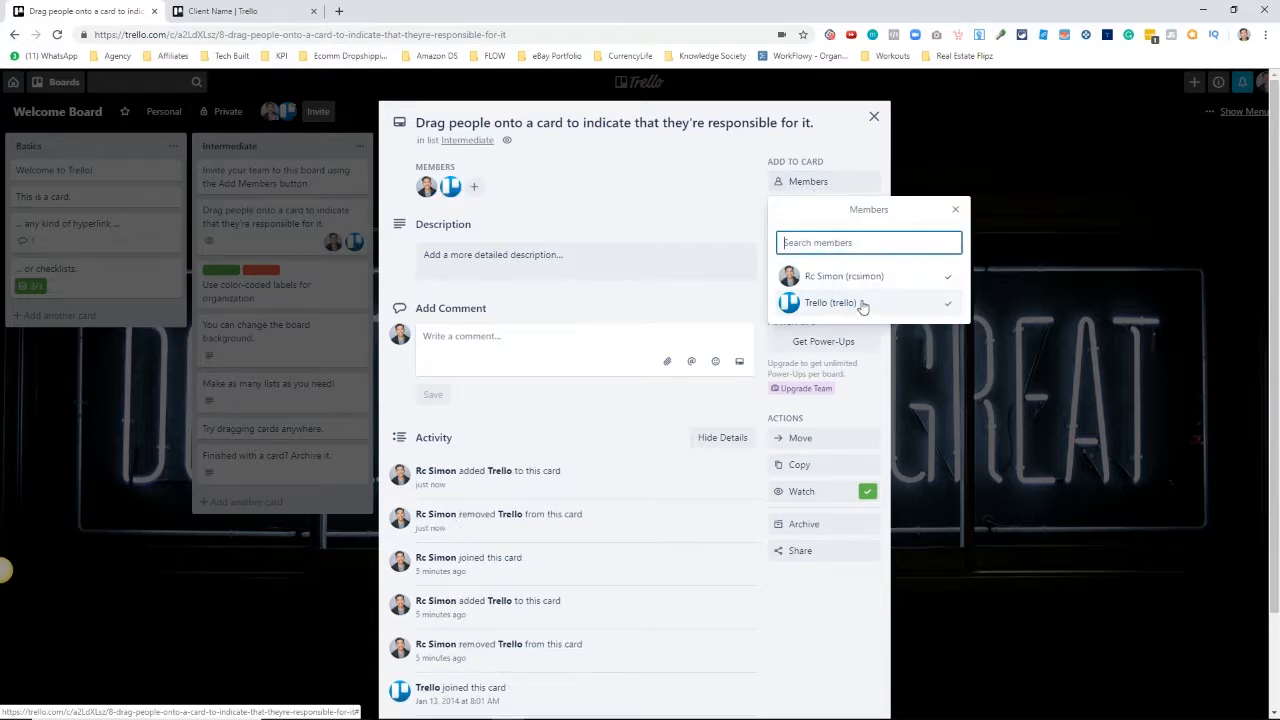
pyautogui.click(955, 210)
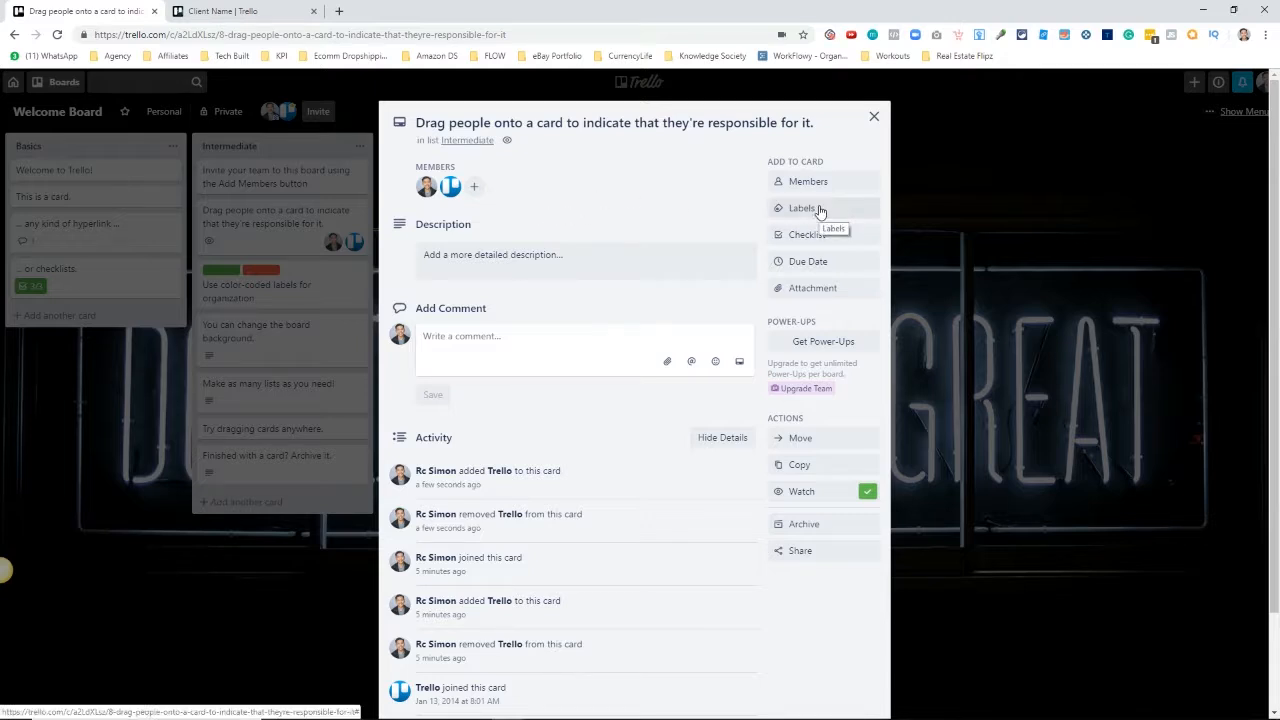
pyautogui.click(874, 117)
# - Add the yellow, orange, purple, dark blue and light blue labels to the "Use color-coded labels for organization" card
pyautogui.click(340, 298)
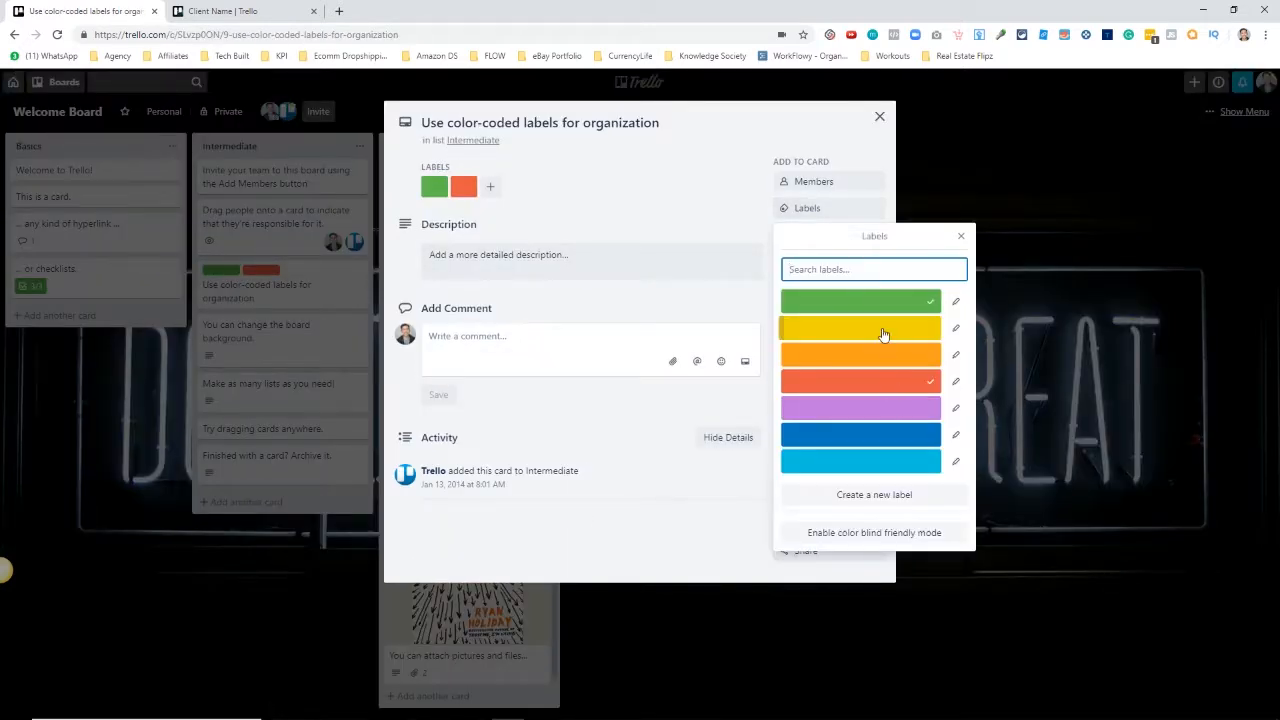
pyautogui.click(885, 331)
pyautogui.click(891, 357)
pyautogui.click(887, 408)
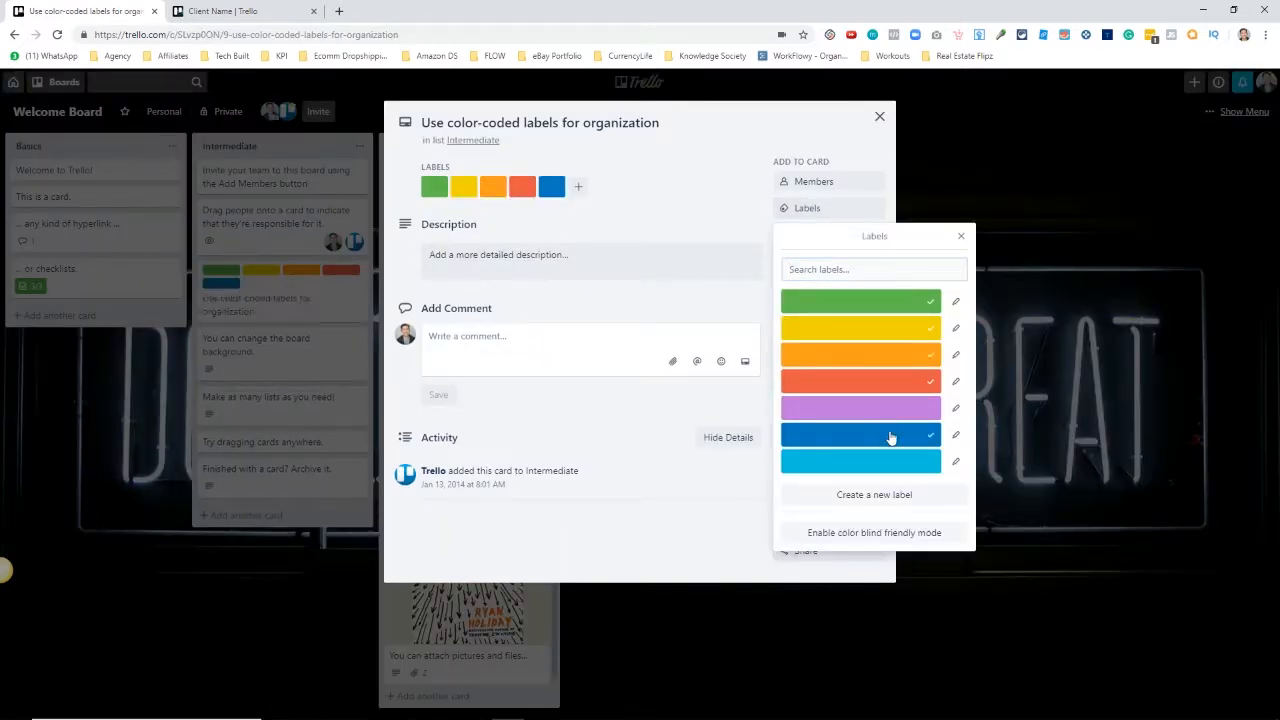
pyautogui.click(888, 434)
pyautogui.click(888, 461)
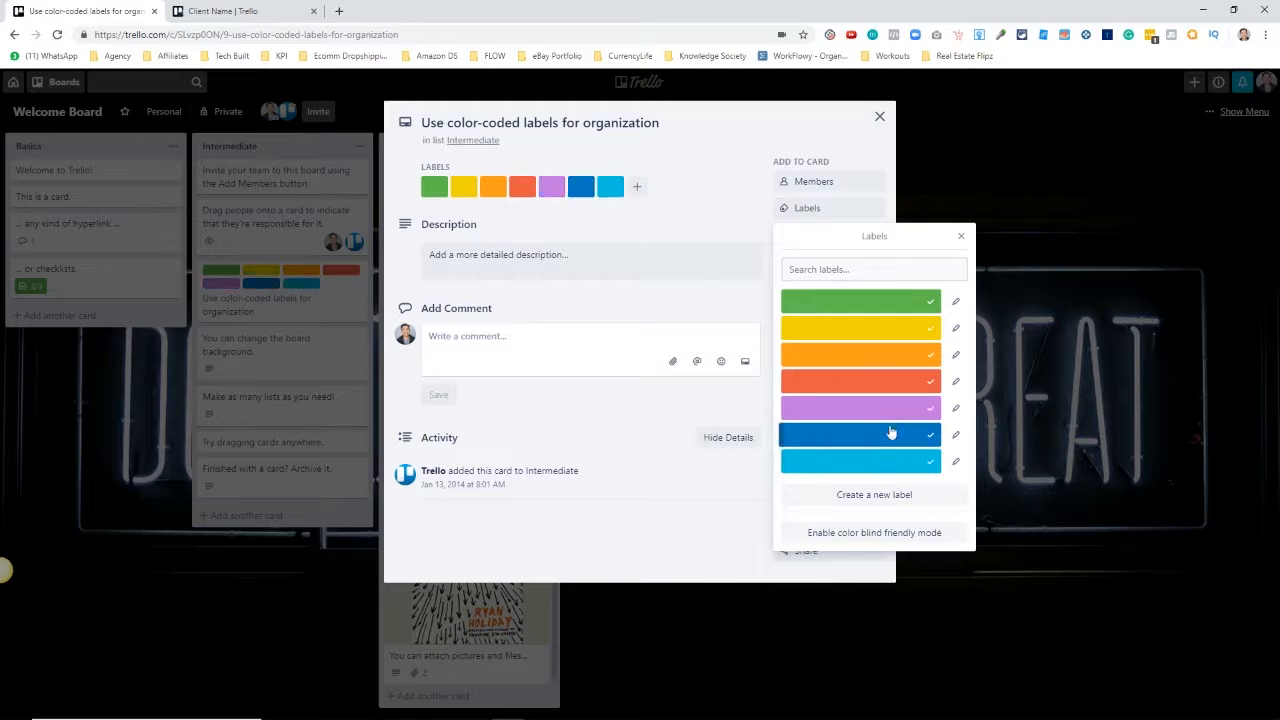
# - Create an unnamed label in the preselected mint green, name the dark green label "Active", and close the card
pyautogui.click(893, 494)
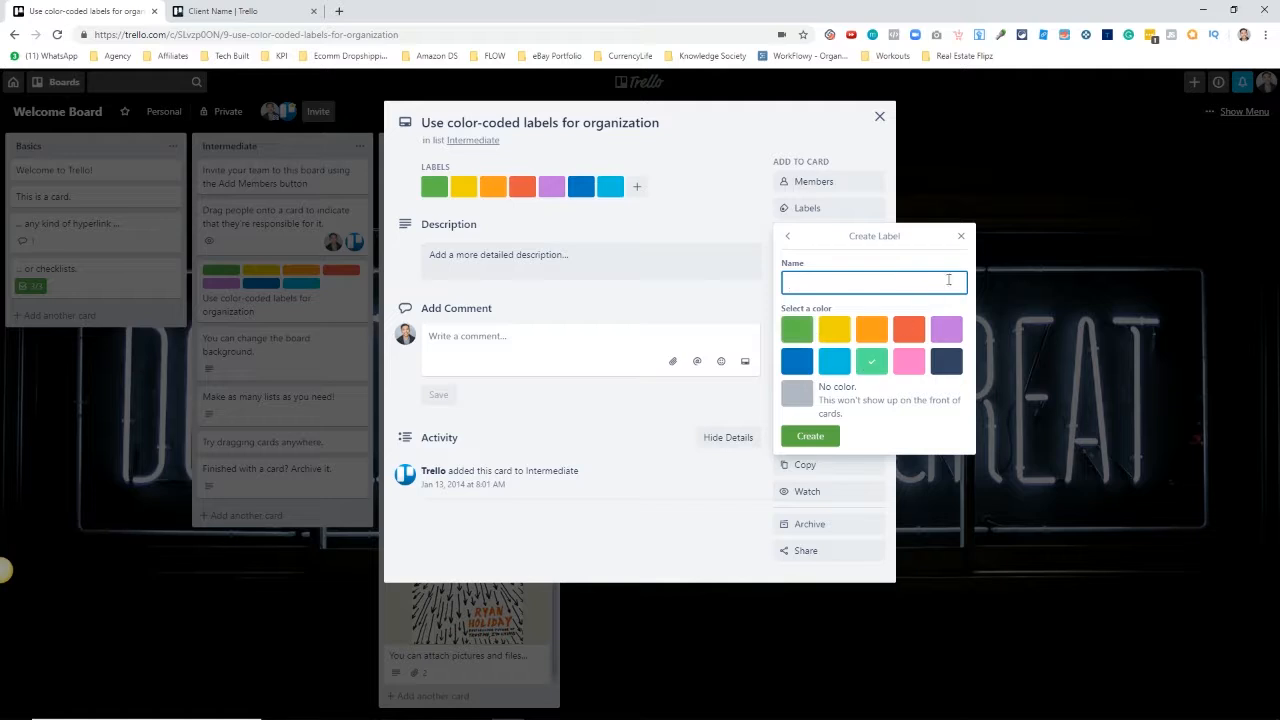
pyautogui.click(810, 436)
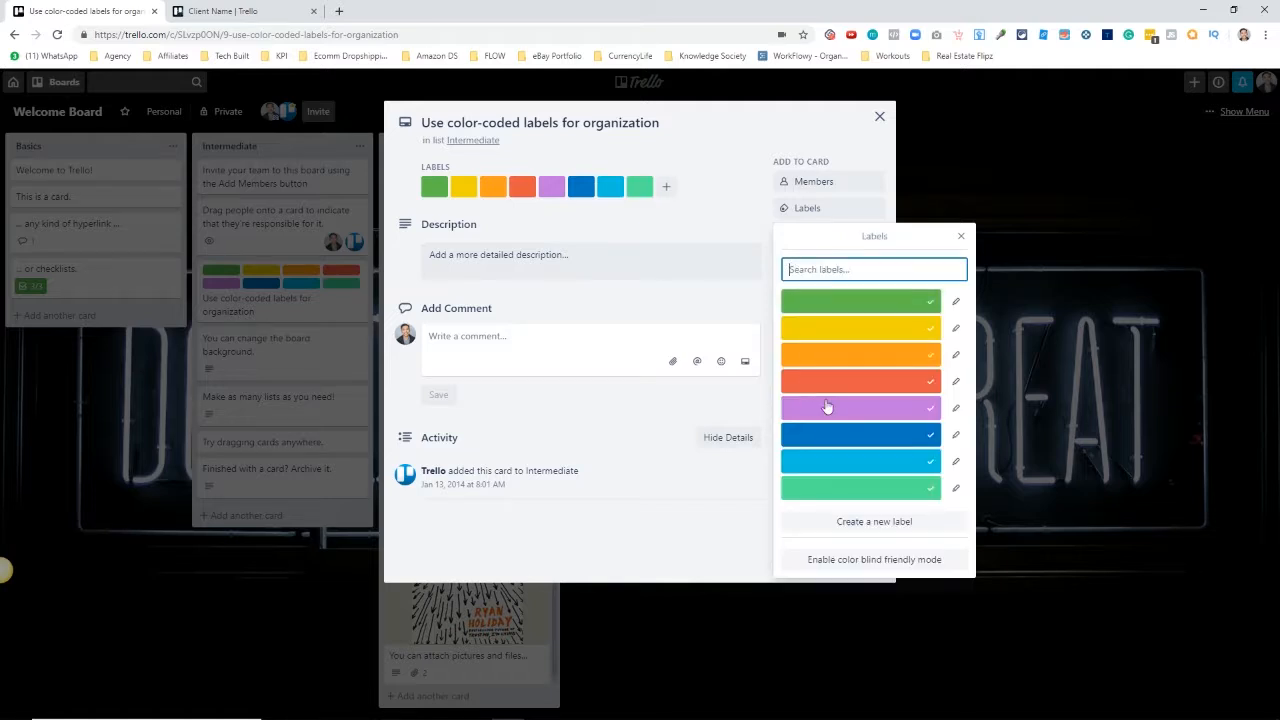
pyautogui.click(956, 301)
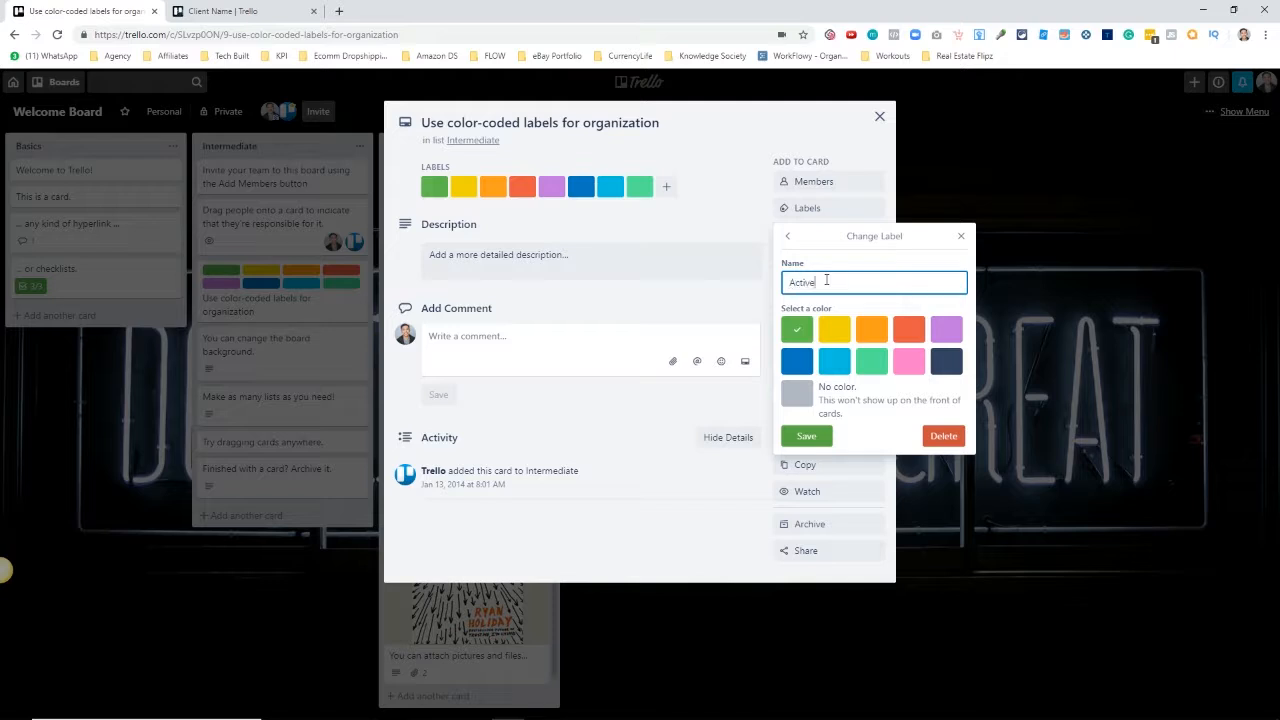
pyautogui.click(806, 436)
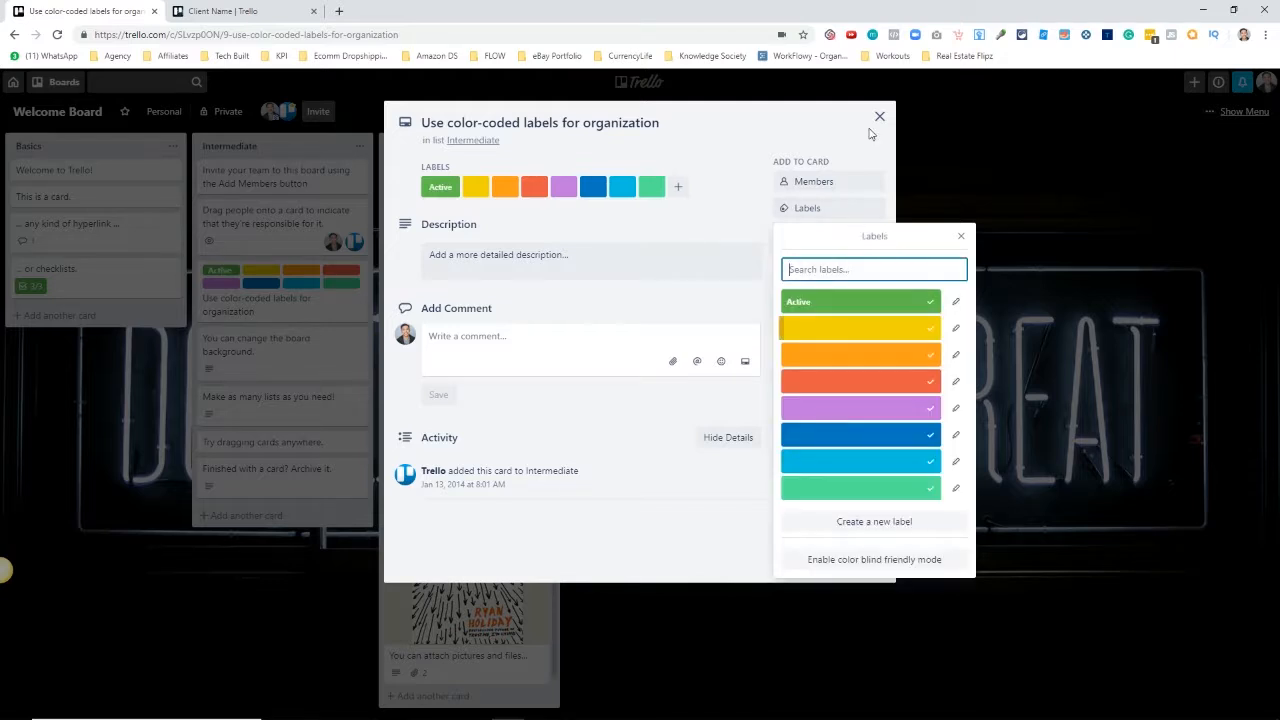
pyautogui.click(879, 116)
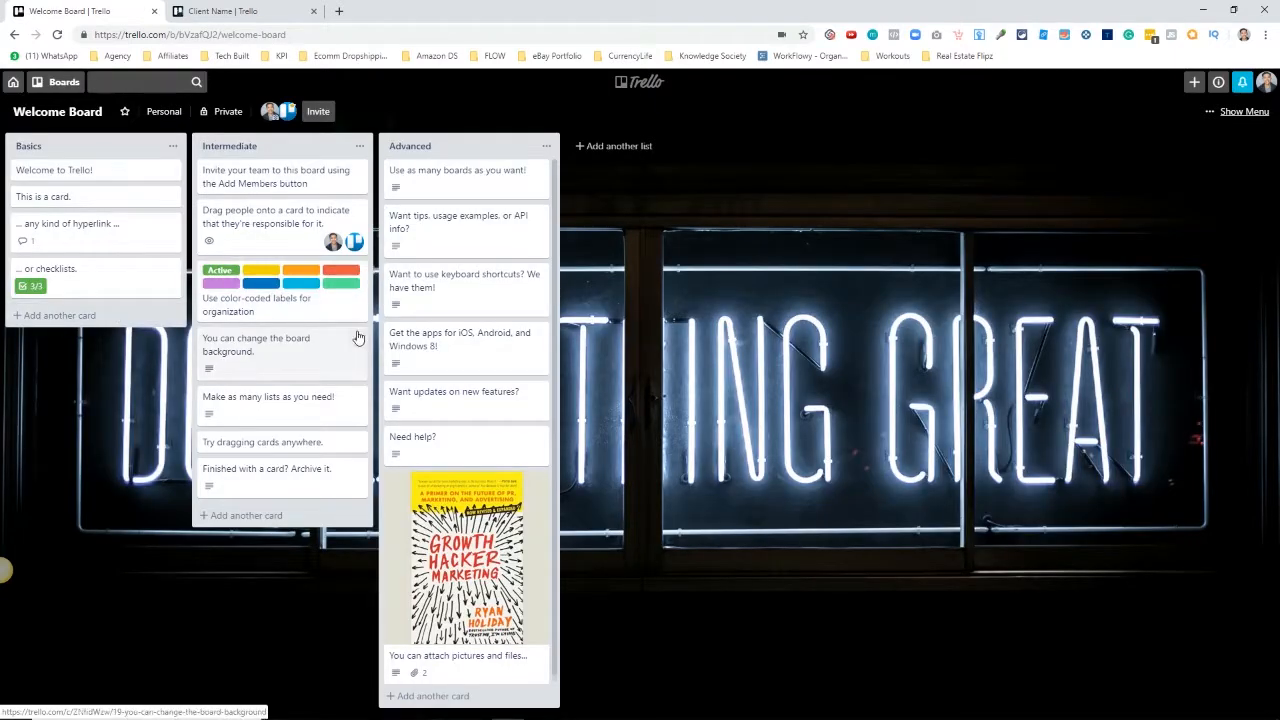
# - Collapse the labels on the front of the "Use color-coded labels" card to thin bars and expand them again
pyautogui.click(230, 276)
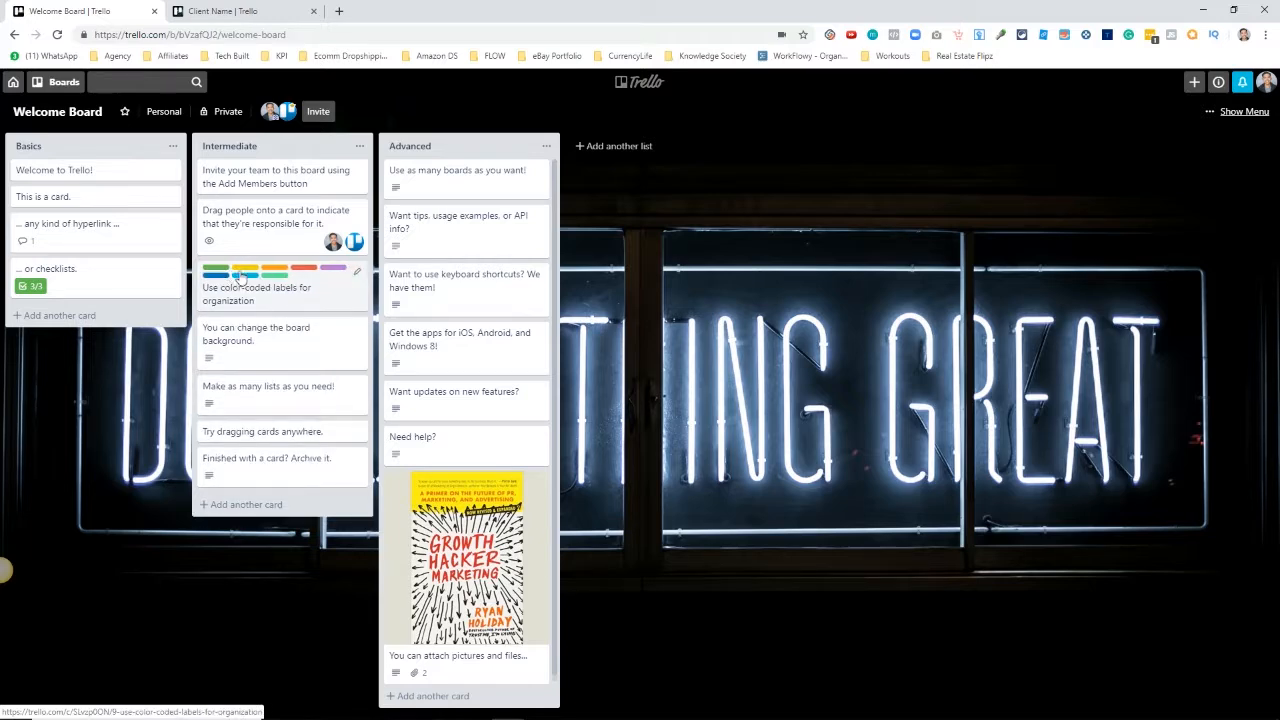
pyautogui.click(216, 272)
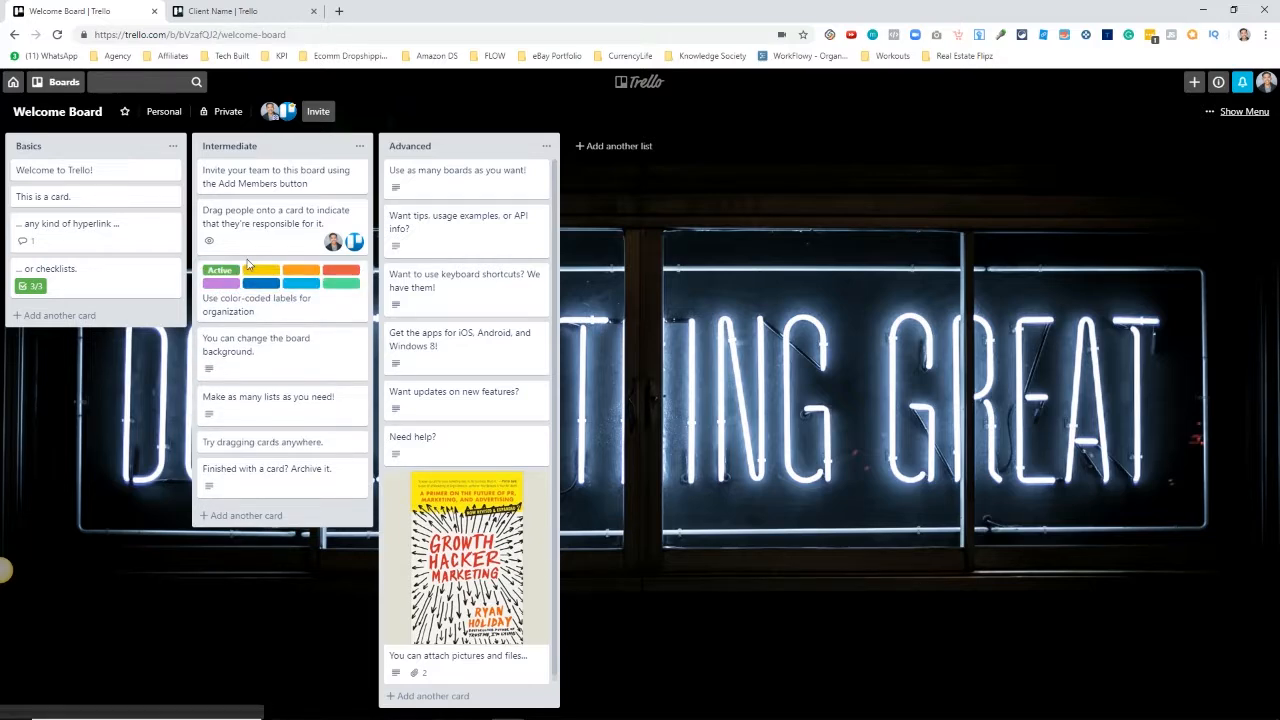
# - Add the orange and yellow labels to the "You can change the board background." card and close it
pyautogui.click(295, 358)
pyautogui.click(815, 210)
pyautogui.click(815, 354)
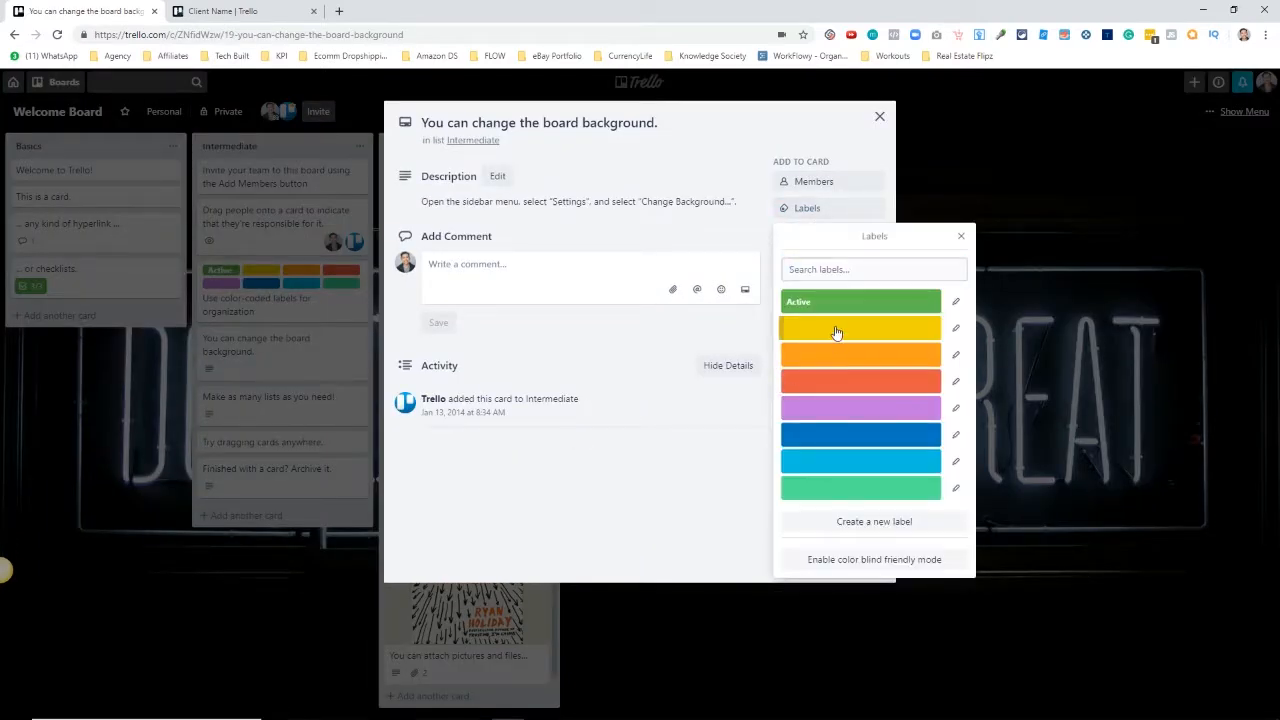
pyautogui.click(834, 328)
pyautogui.click(880, 117)
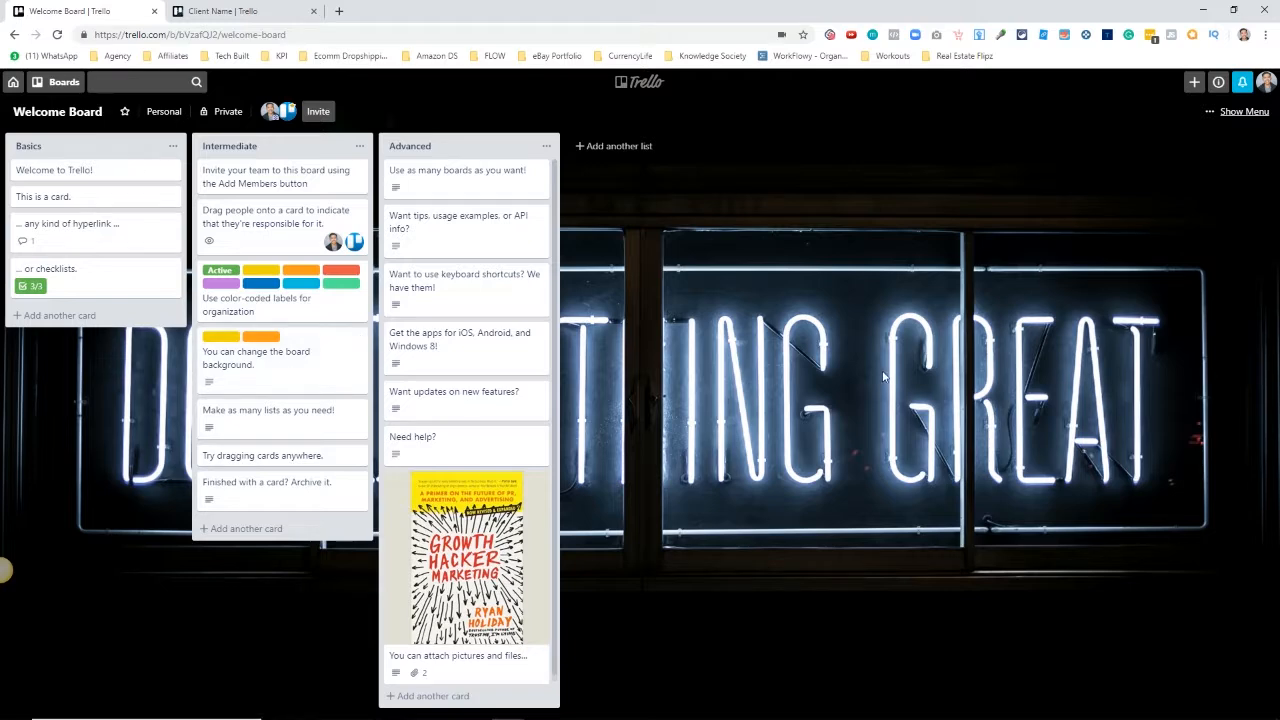
# - Add a checklist with the default title to the "Make as many lists as you need!" card and close it
pyautogui.click(317, 412)
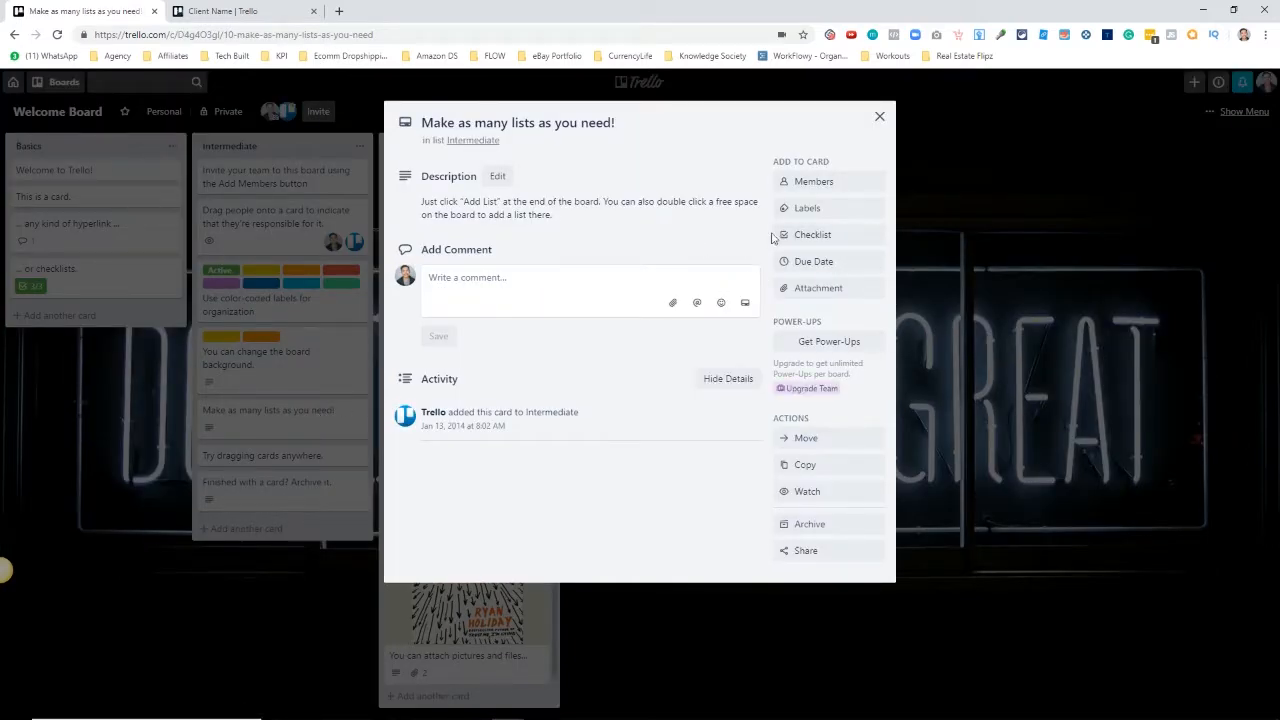
pyautogui.click(811, 239)
pyautogui.click(827, 378)
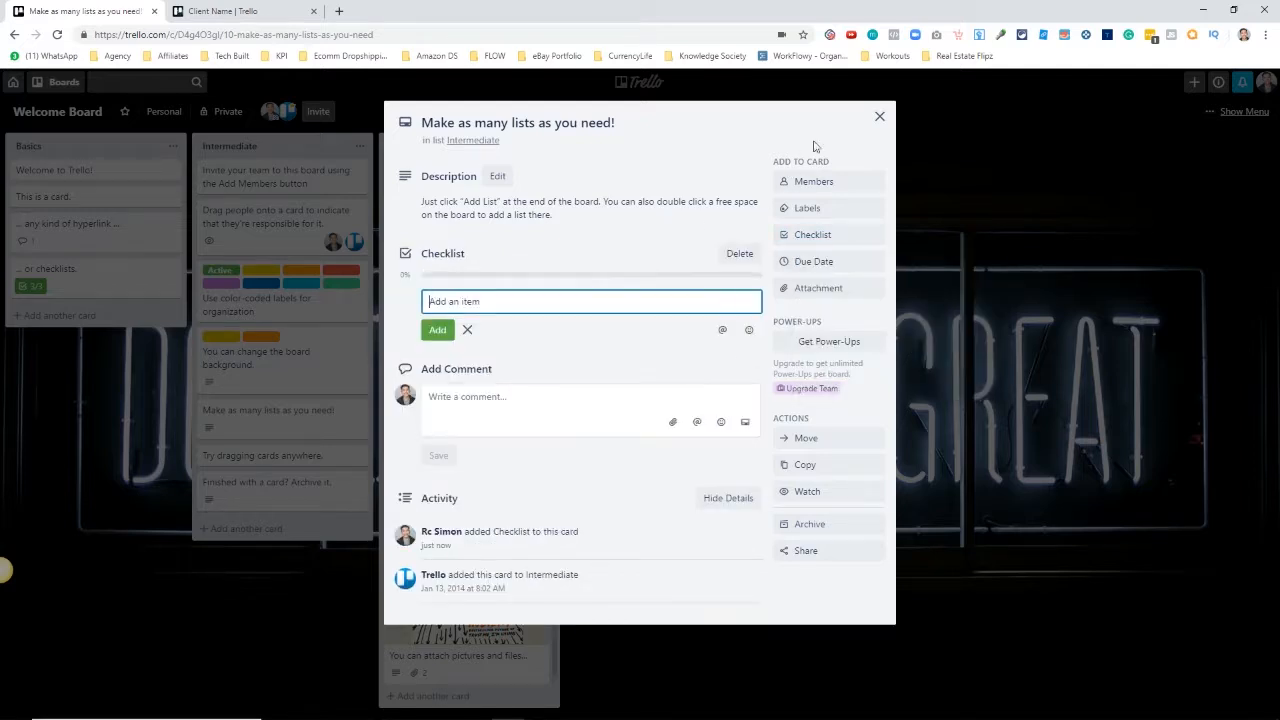
pyautogui.click(880, 118)
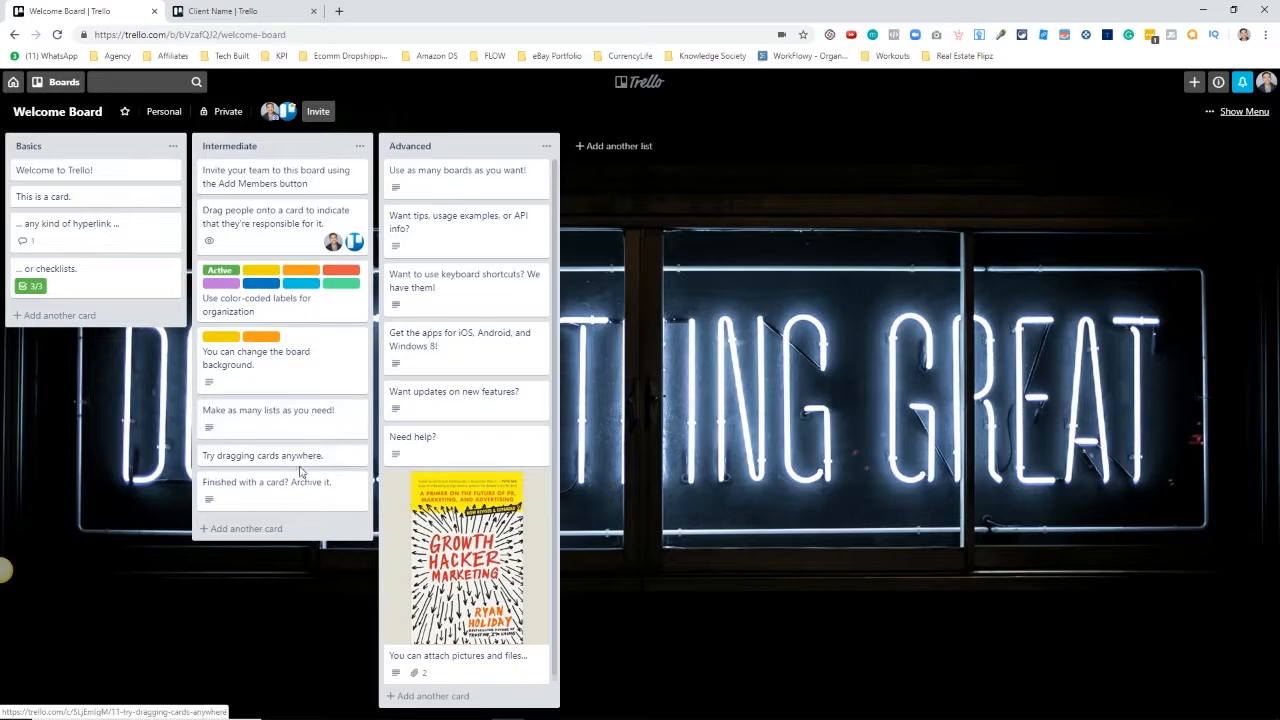
# - Pick up the "Try dragging cards anywhere." card and drop it back in place, and view the "Finished with a card? Archive it." card
pyautogui.moveTo(291, 460)
pyautogui.mouseDown()
pyautogui.moveTo(508, 200)
pyautogui.moveTo(350, 425)
pyautogui.moveTo(300, 467)
pyautogui.moveTo(288, 458)
pyautogui.mouseUp()
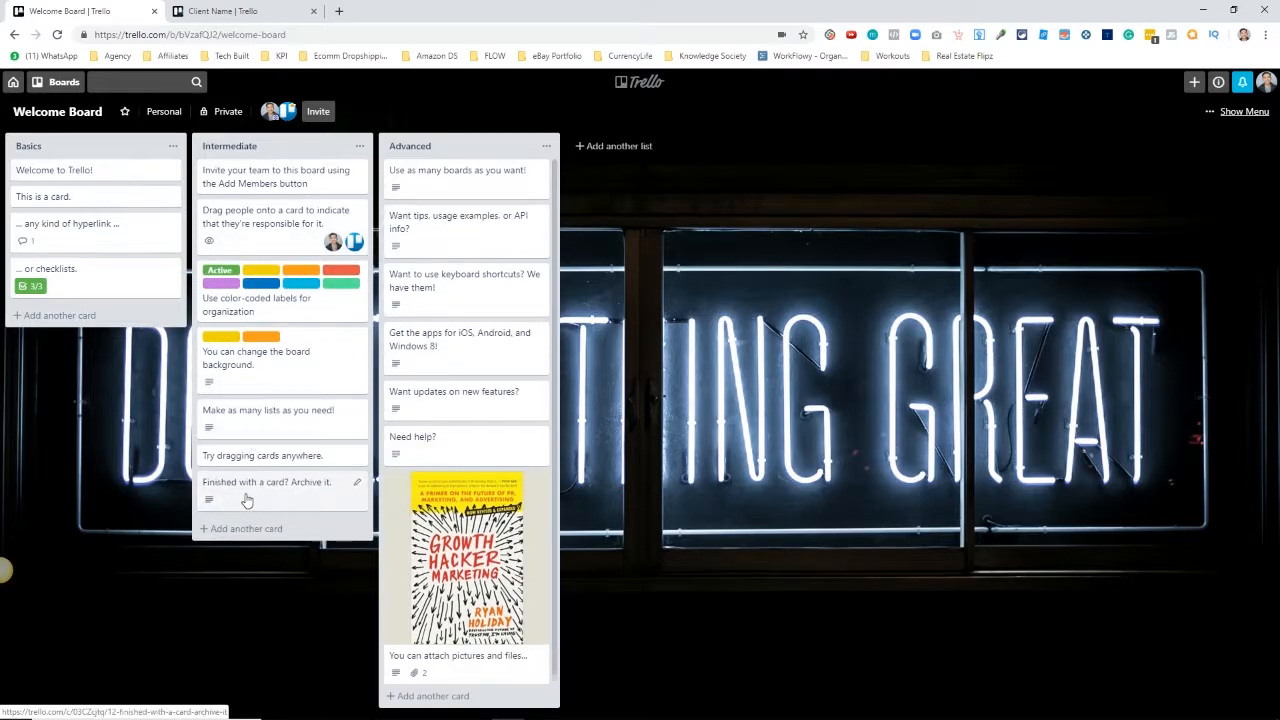
pyautogui.click(246, 495)
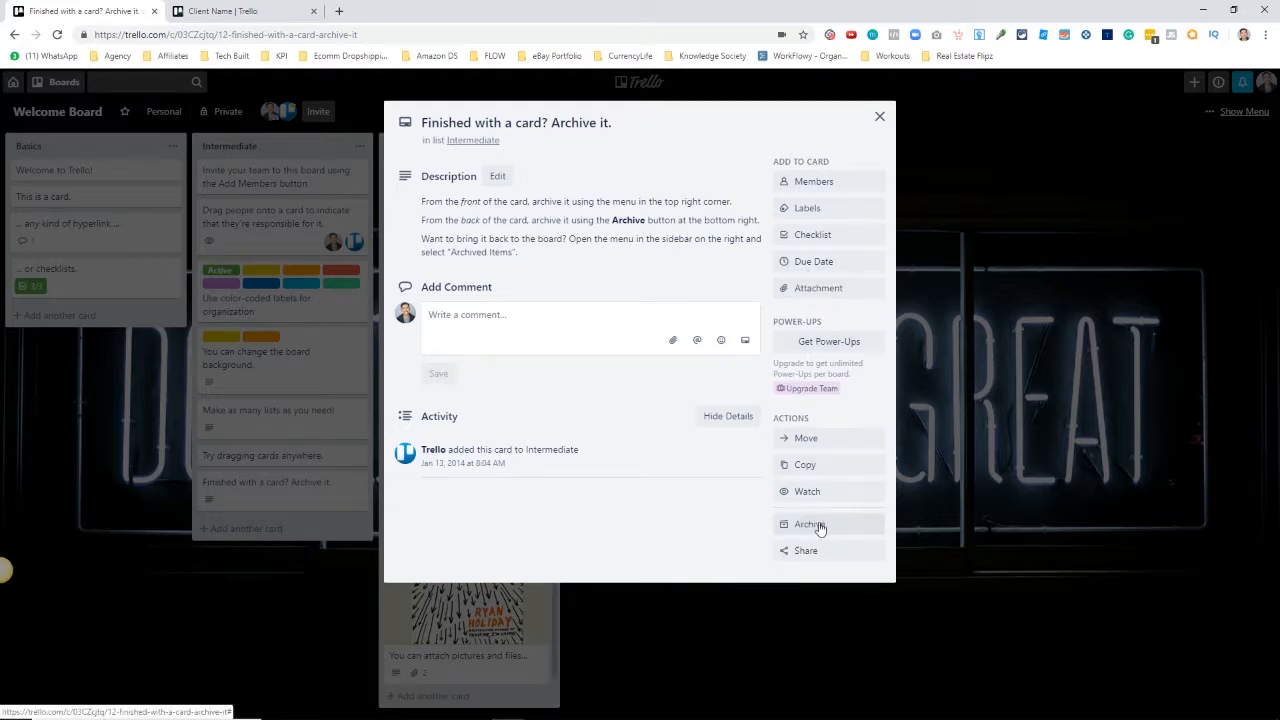
pyautogui.click(879, 117)
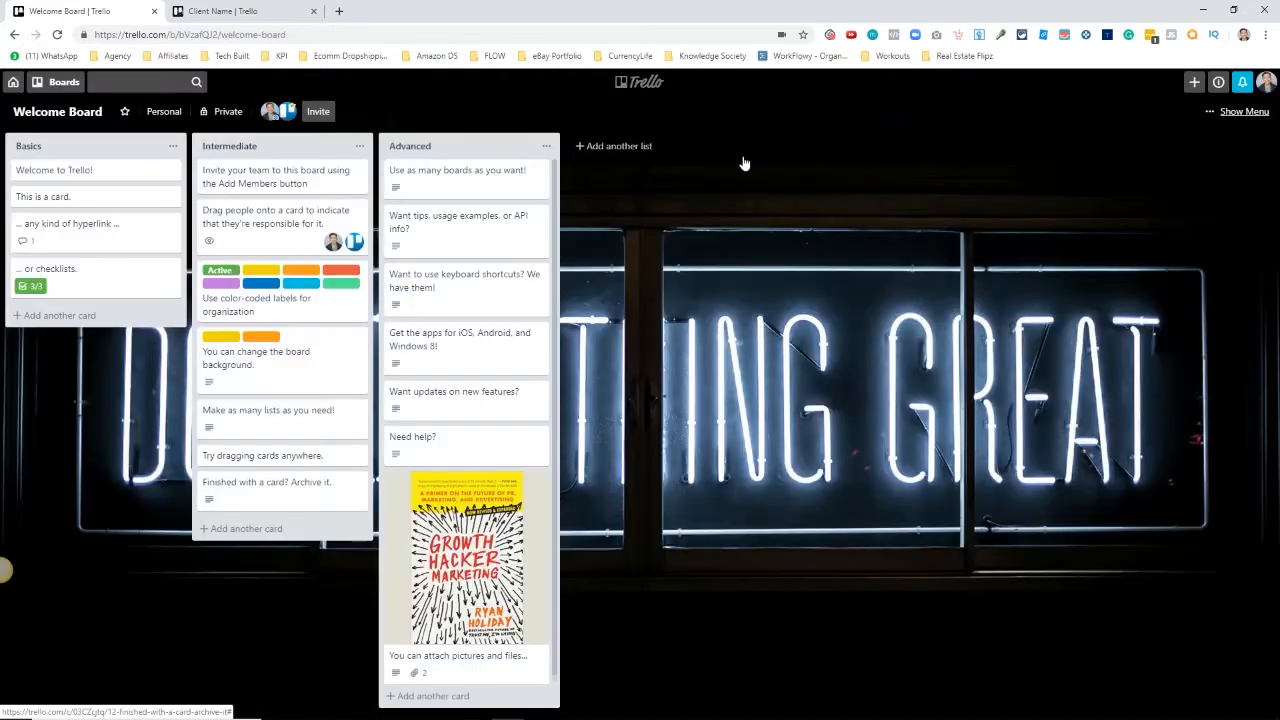
# - Reopen the "Finished with a card? Archive it." card and view its label and checklist options without changing anything
pyautogui.click(312, 488)
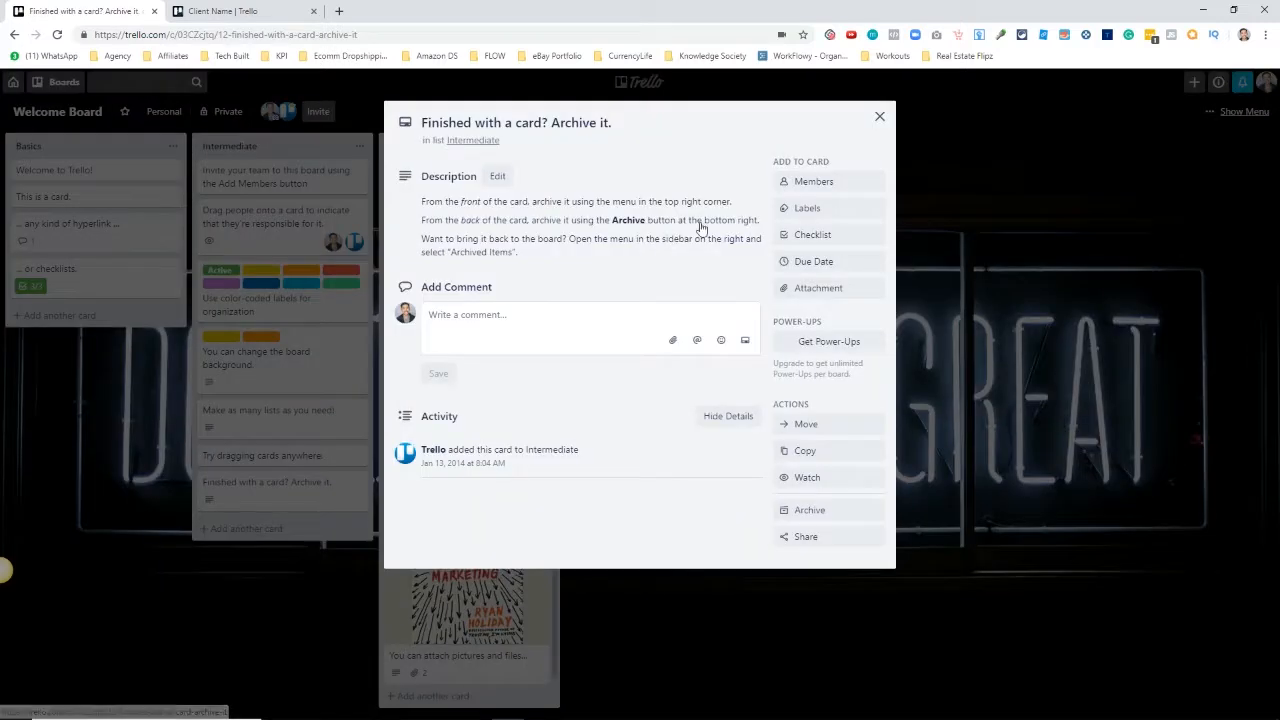
pyautogui.click(834, 216)
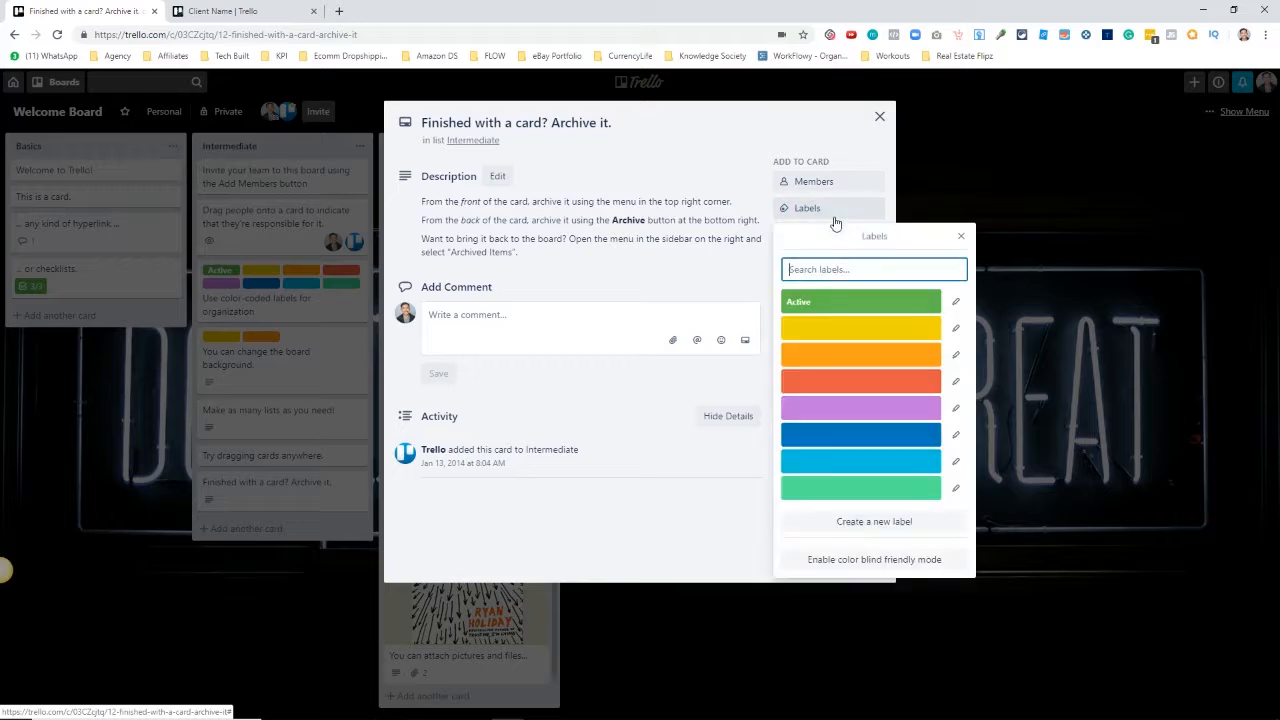
pyautogui.click(835, 218)
pyautogui.click(846, 234)
pyautogui.click(847, 234)
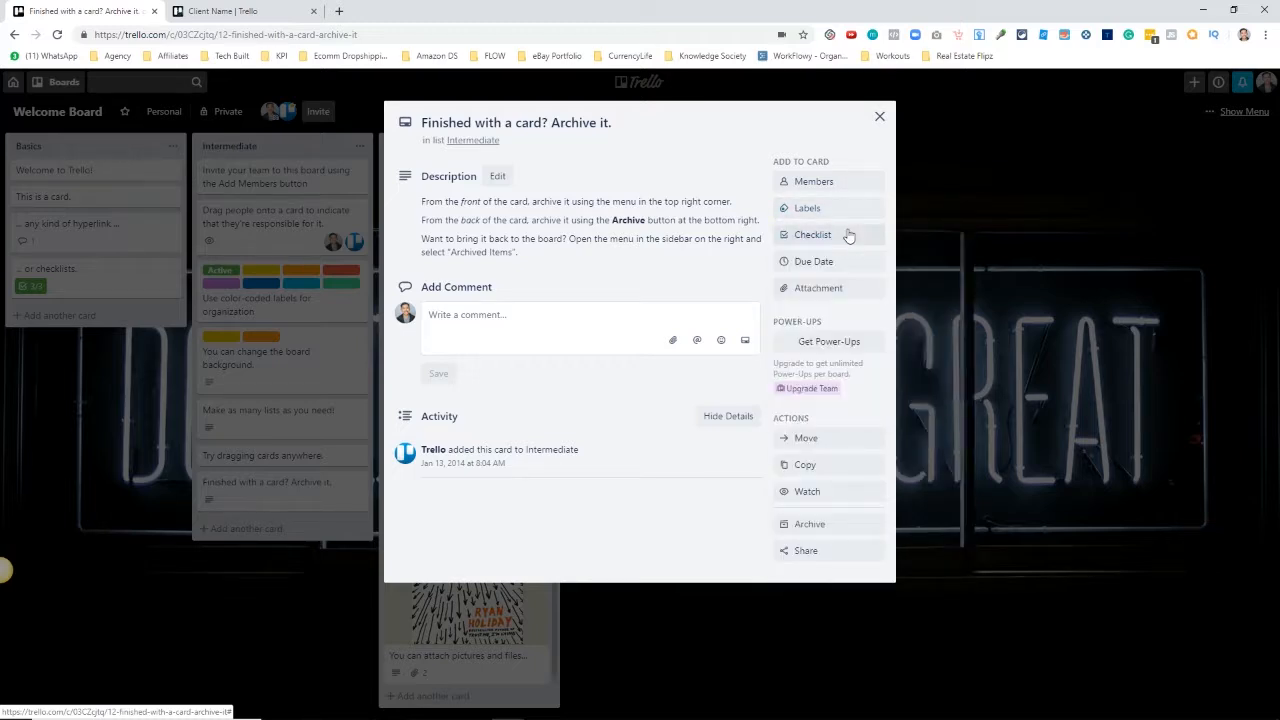
# - Set the card's due date to 8/31/2019 at 12:00 PM, and mark it complete and back to incomplete
pyautogui.click(849, 265)
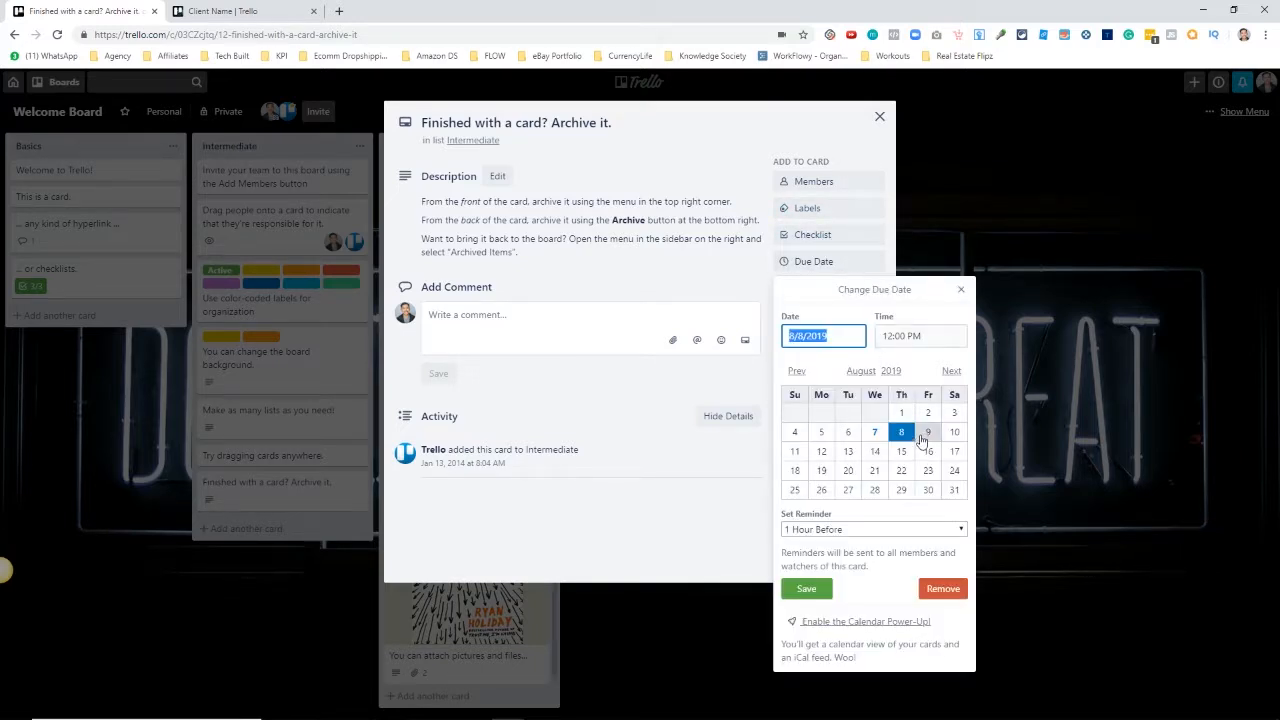
pyautogui.click(954, 489)
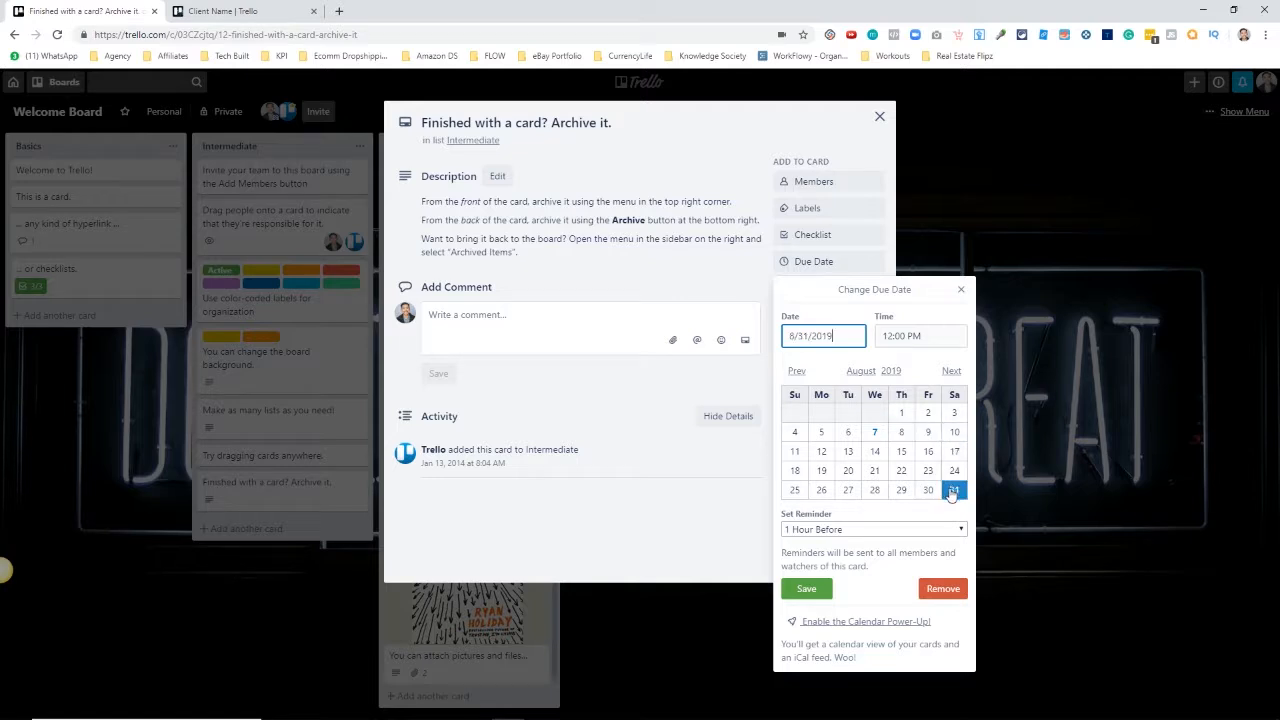
pyautogui.click(807, 589)
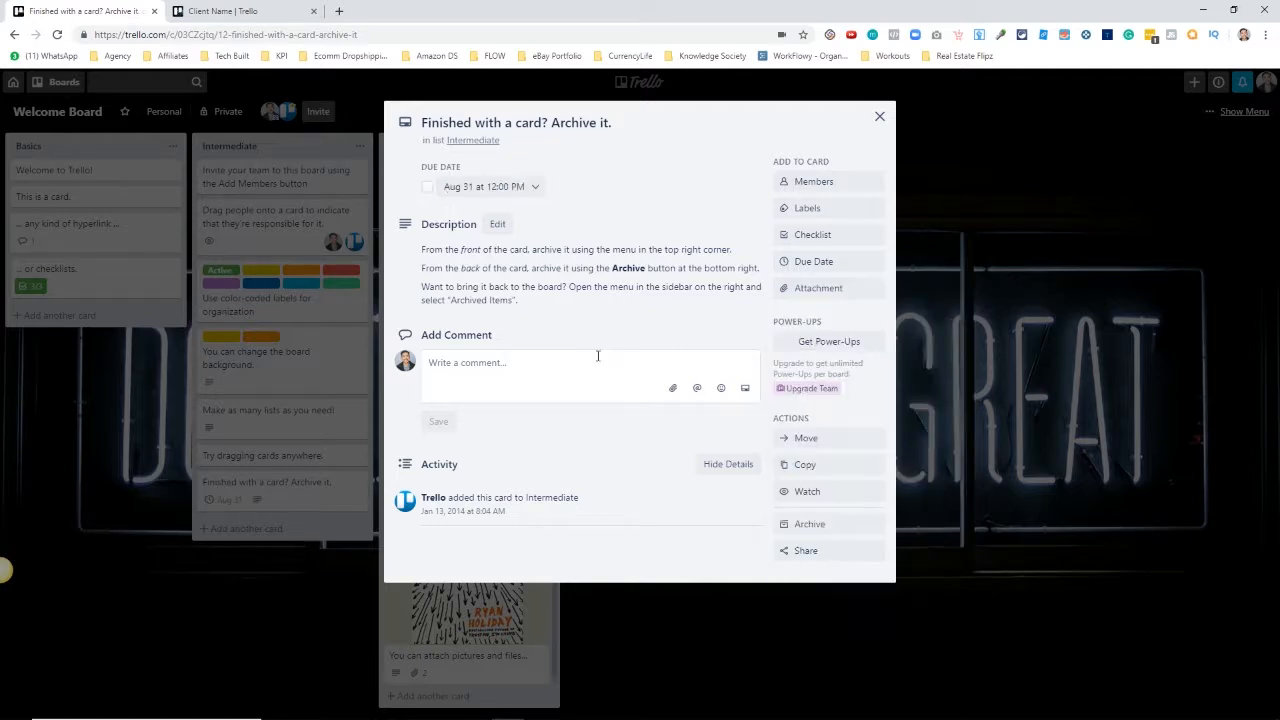
pyautogui.click(424, 196)
pyautogui.click(425, 196)
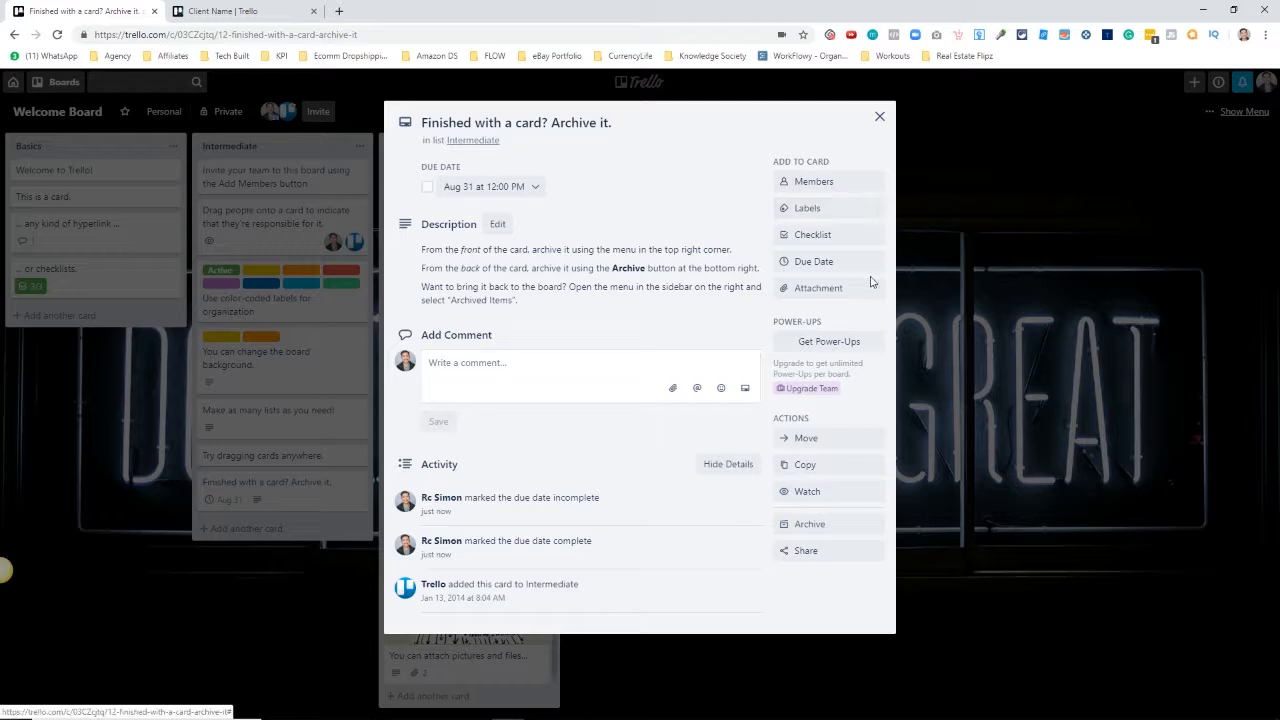
# - Review the card's attachment sources and the options for moving it to another board, list or position
pyautogui.click(838, 298)
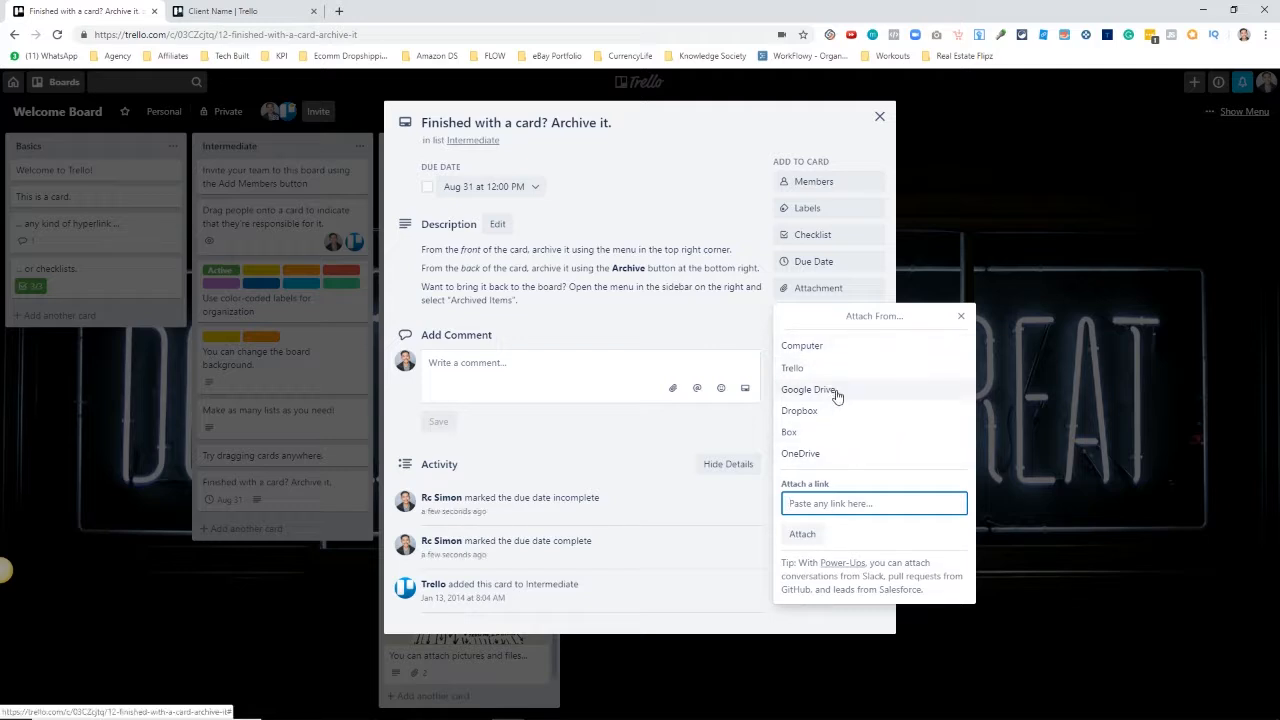
pyautogui.click(962, 317)
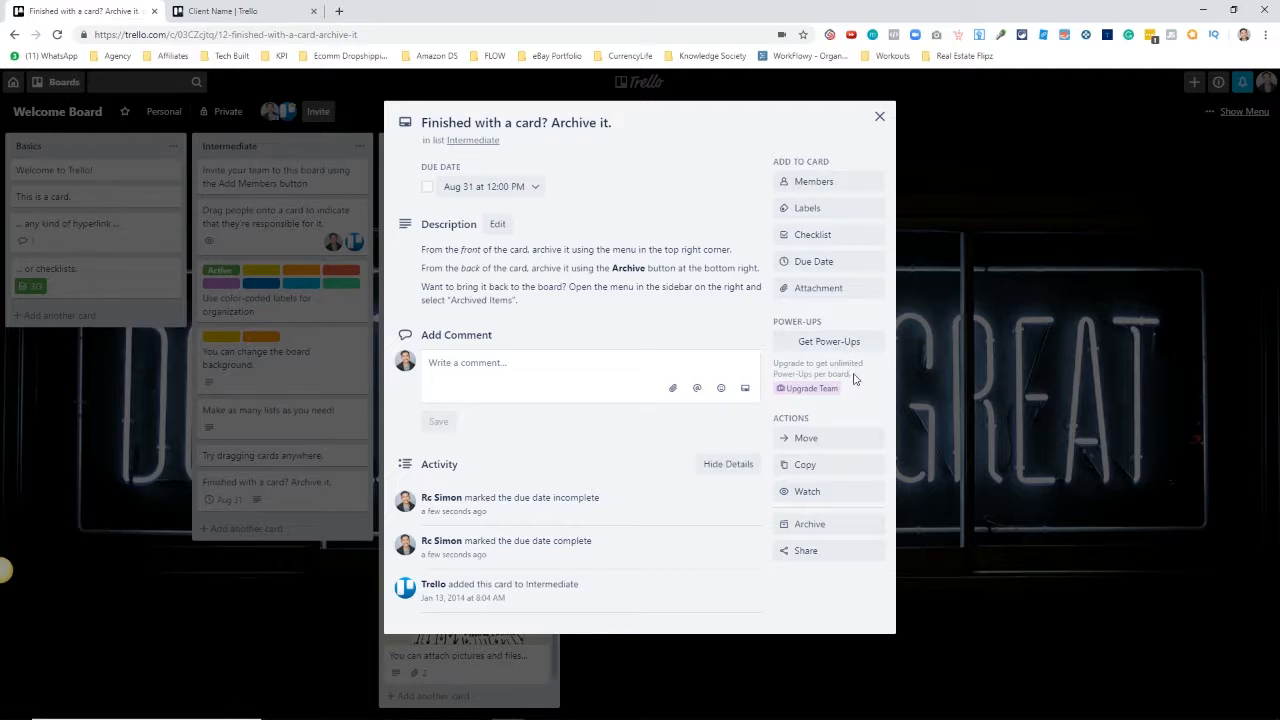
pyautogui.click(856, 439)
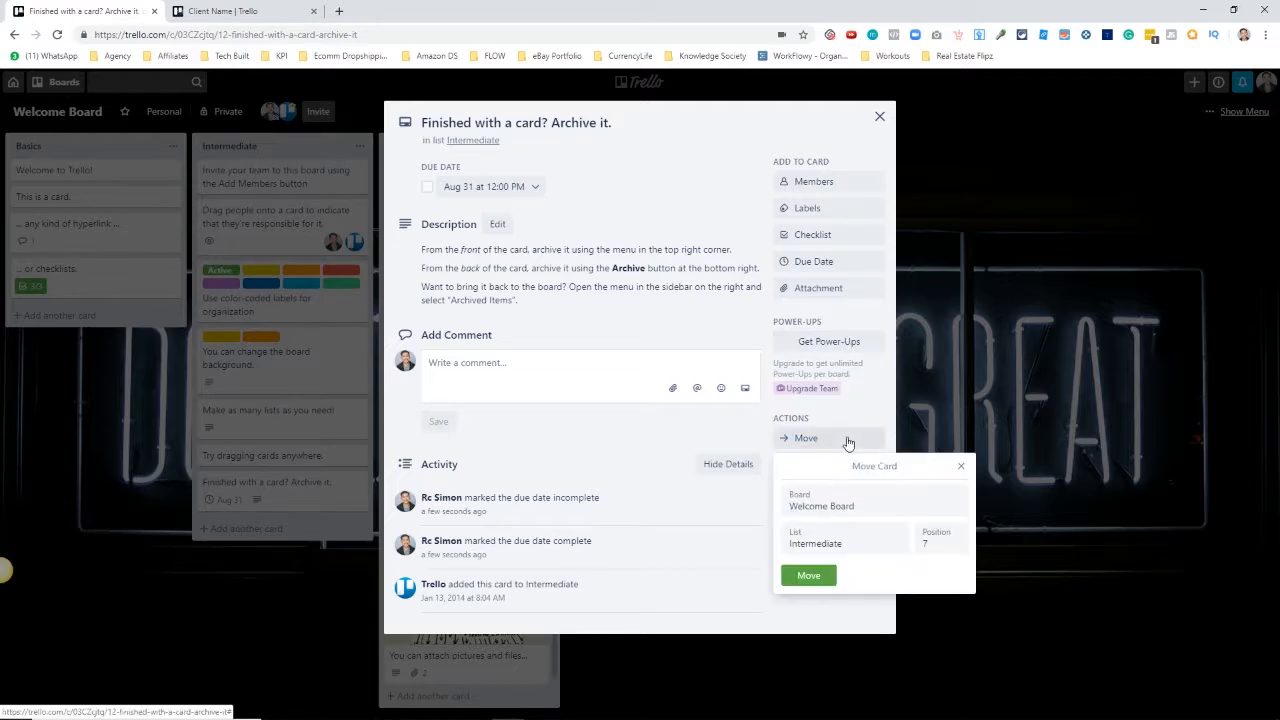
pyautogui.click(960, 466)
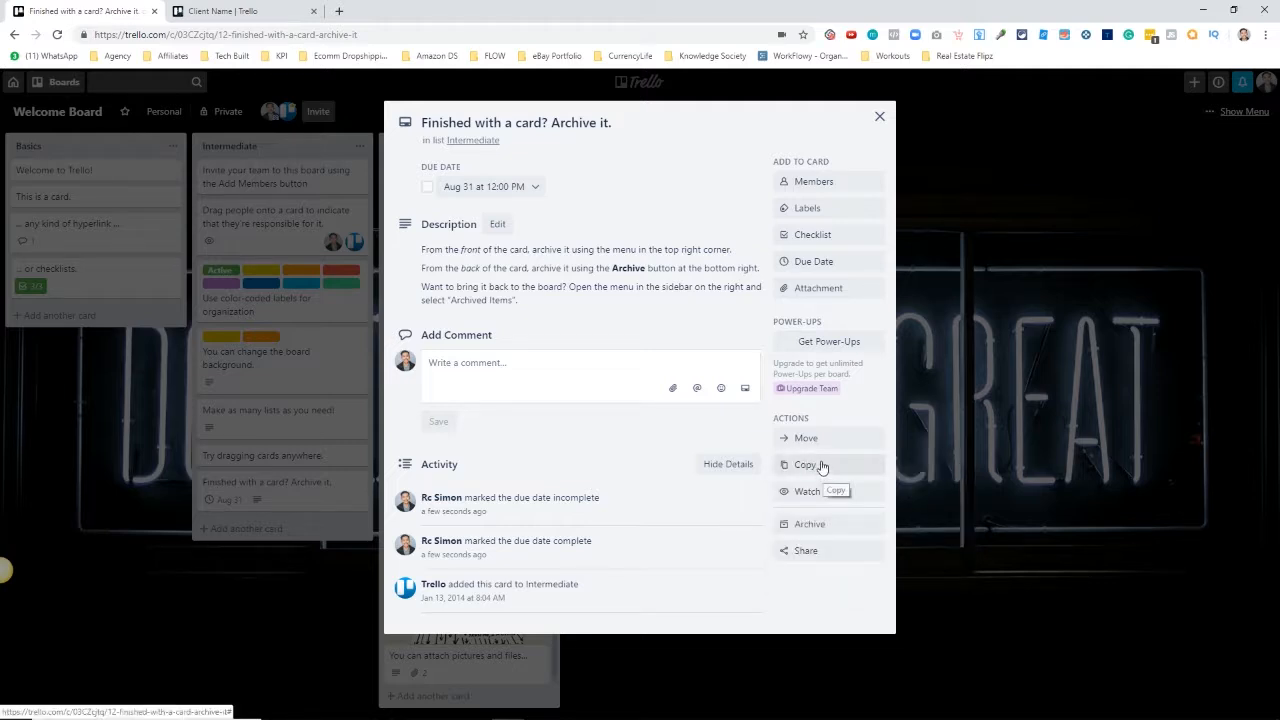
# - Start watching the "Finished with a card? Archive it." card
pyautogui.click(824, 493)
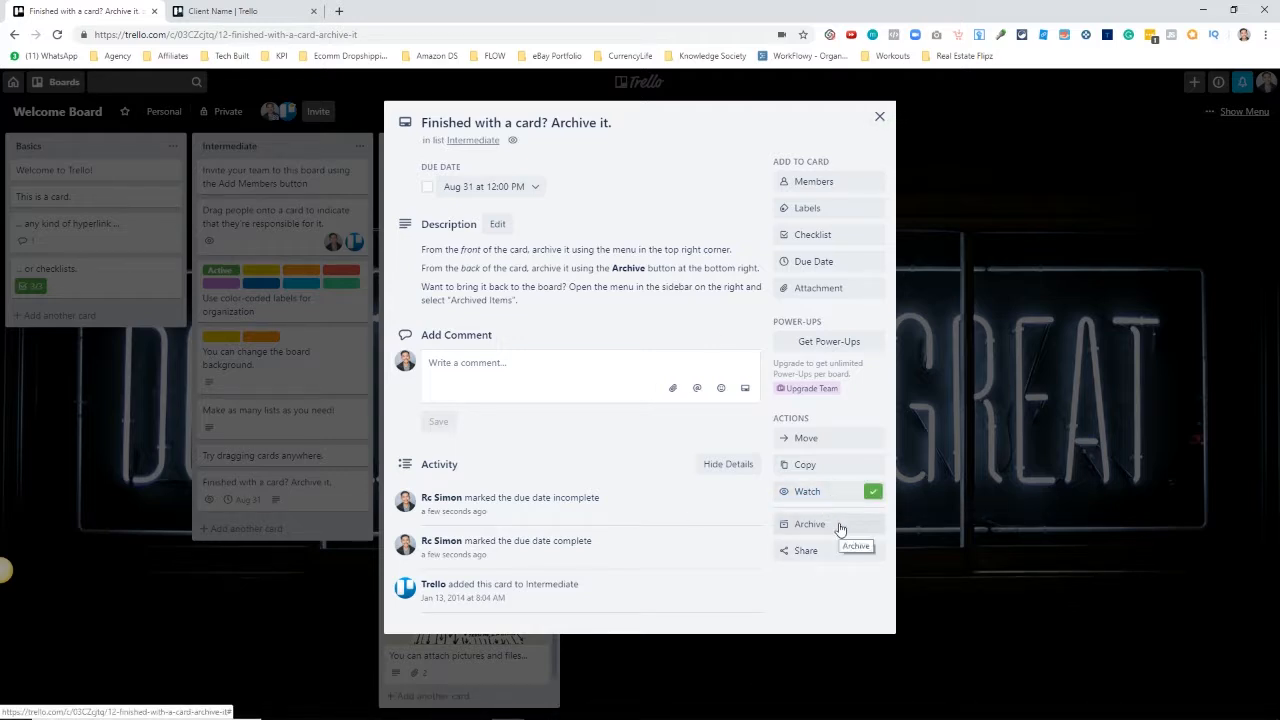
# - View the sharing options of the "Finished with a card? Archive it." card, and close the card
pyautogui.click(834, 563)
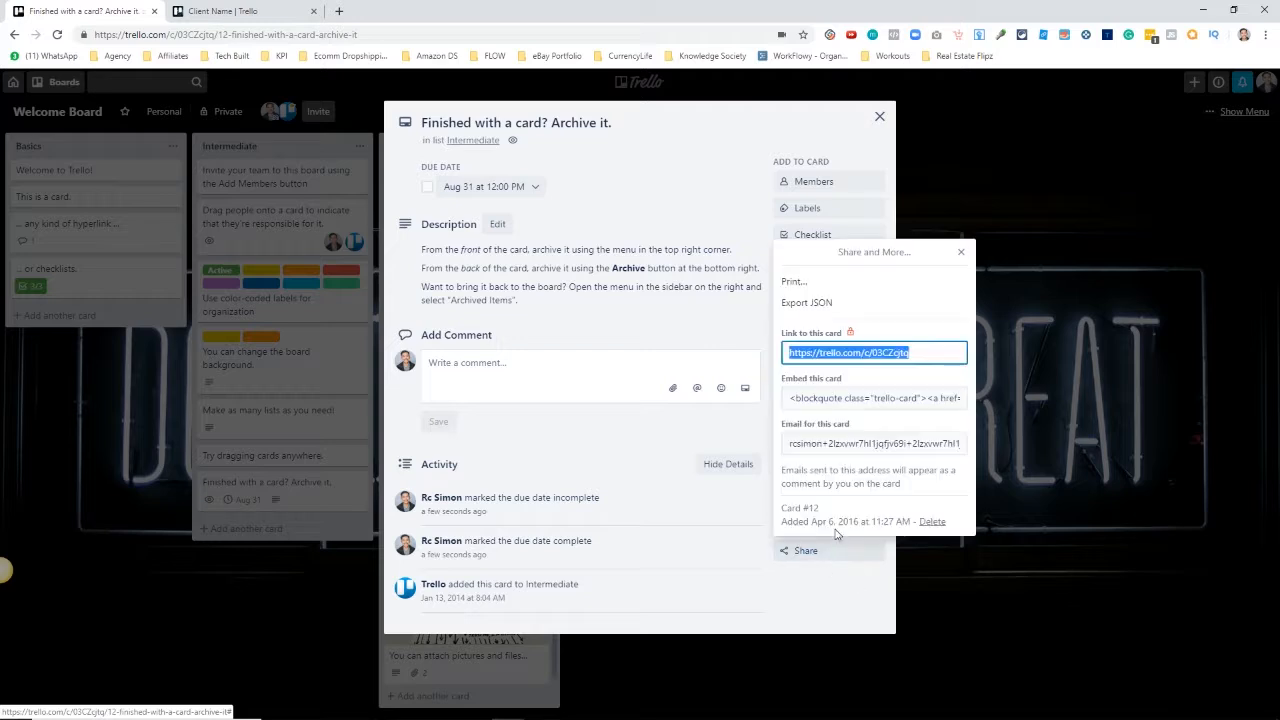
pyautogui.click(962, 254)
pyautogui.click(880, 116)
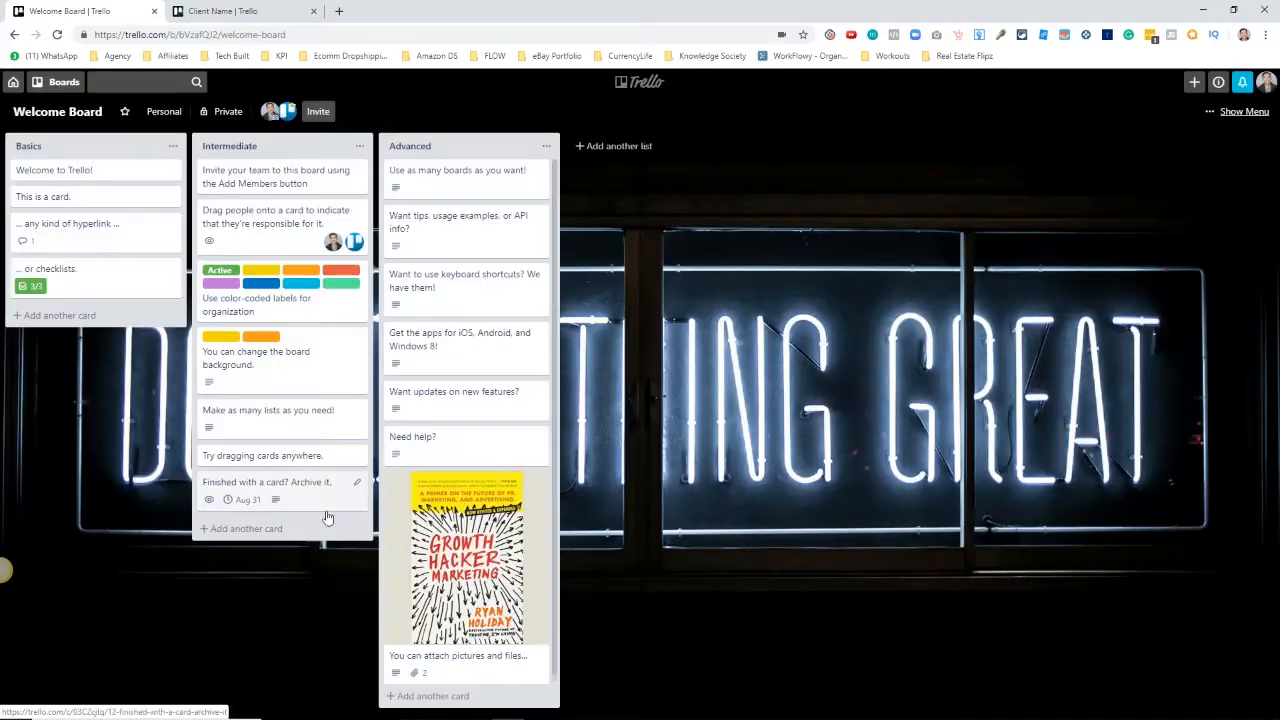
# - Stop watching the "Finished with a card? Archive it." card in the Intermediate list, and return to the board
pyautogui.click(211, 509)
pyautogui.click(858, 488)
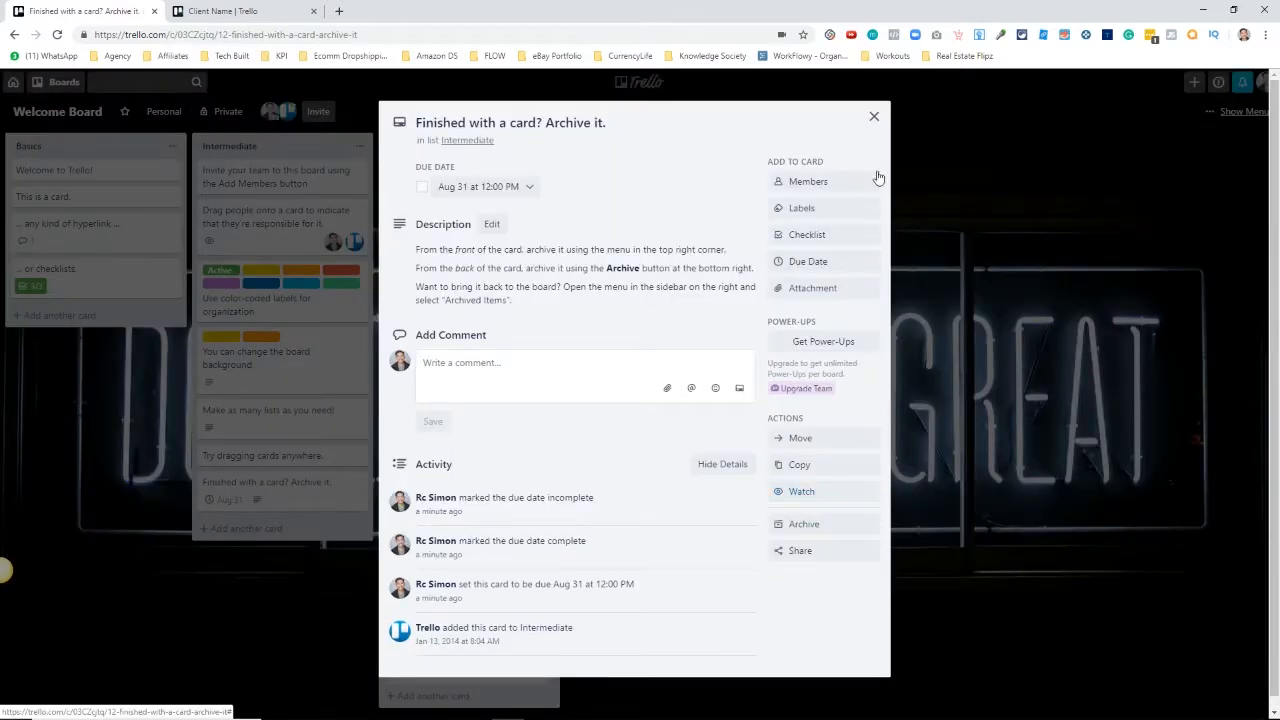
pyautogui.click(877, 123)
pyautogui.click(270, 497)
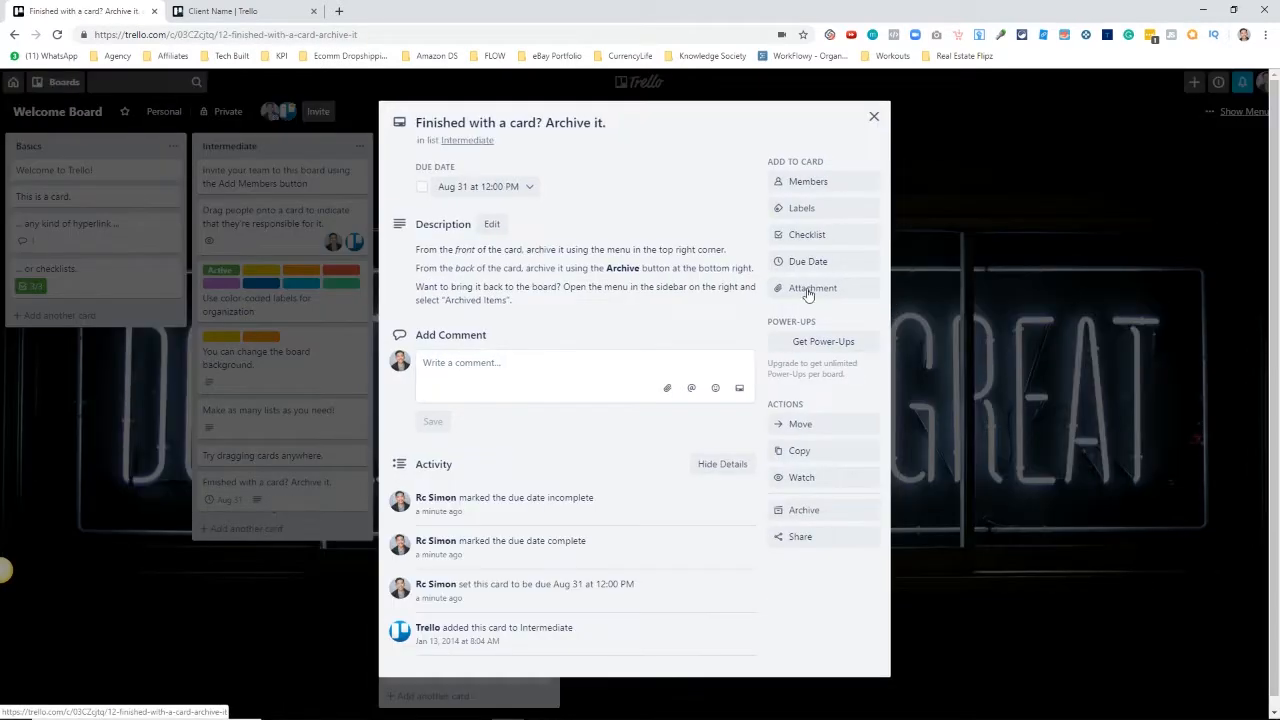
pyautogui.click(874, 117)
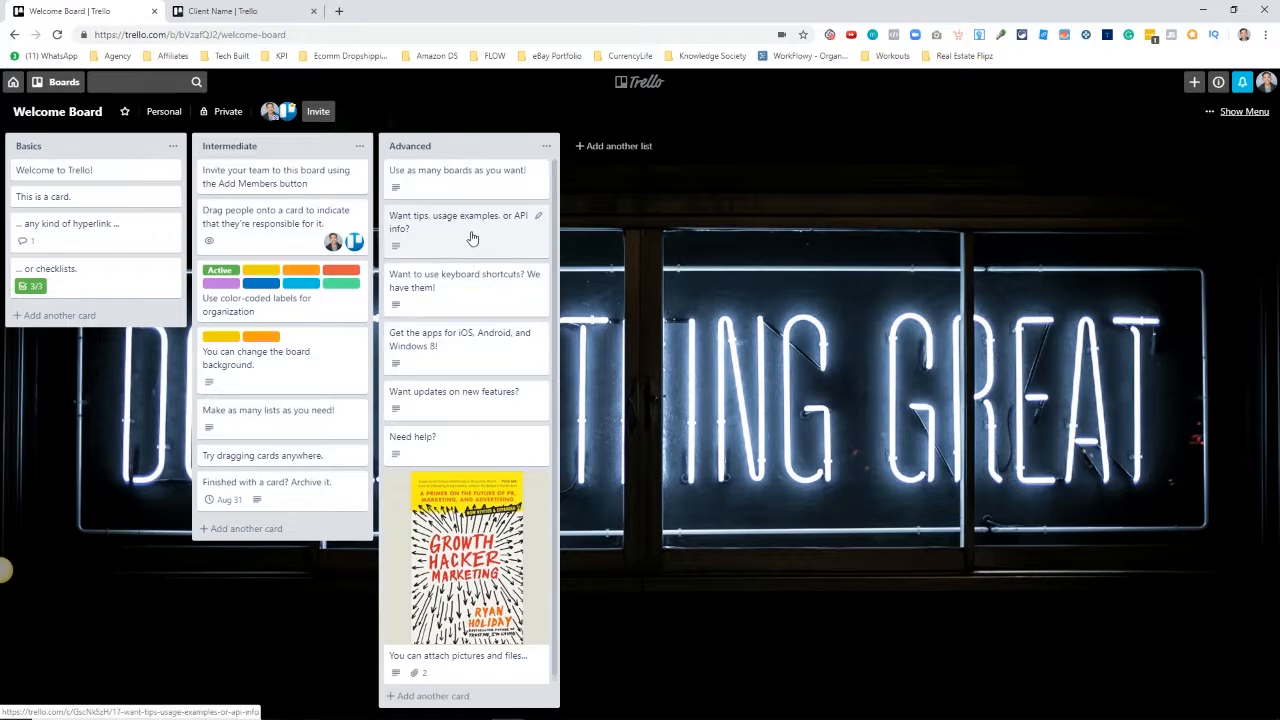
# - Review the attachments of the "You can attach pictures and files..." card in the Advanced list, and close it
pyautogui.scroll(-2, 459, 313)
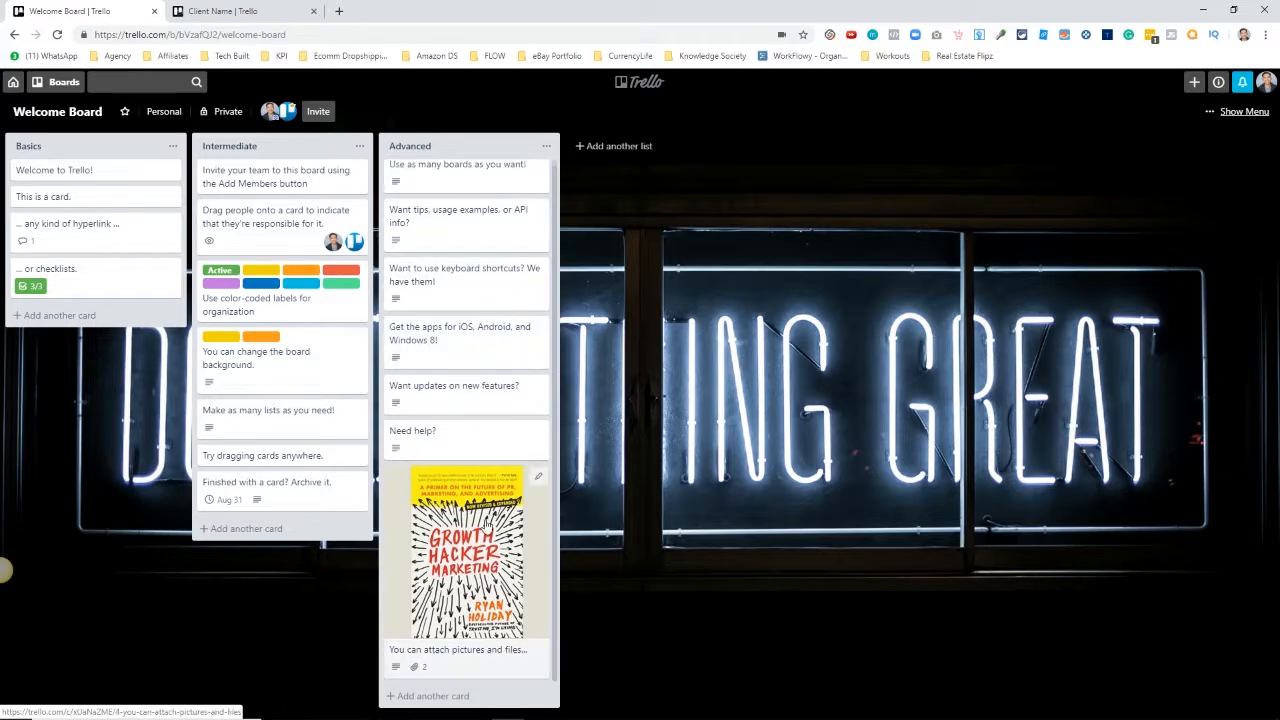
pyautogui.click(485, 474)
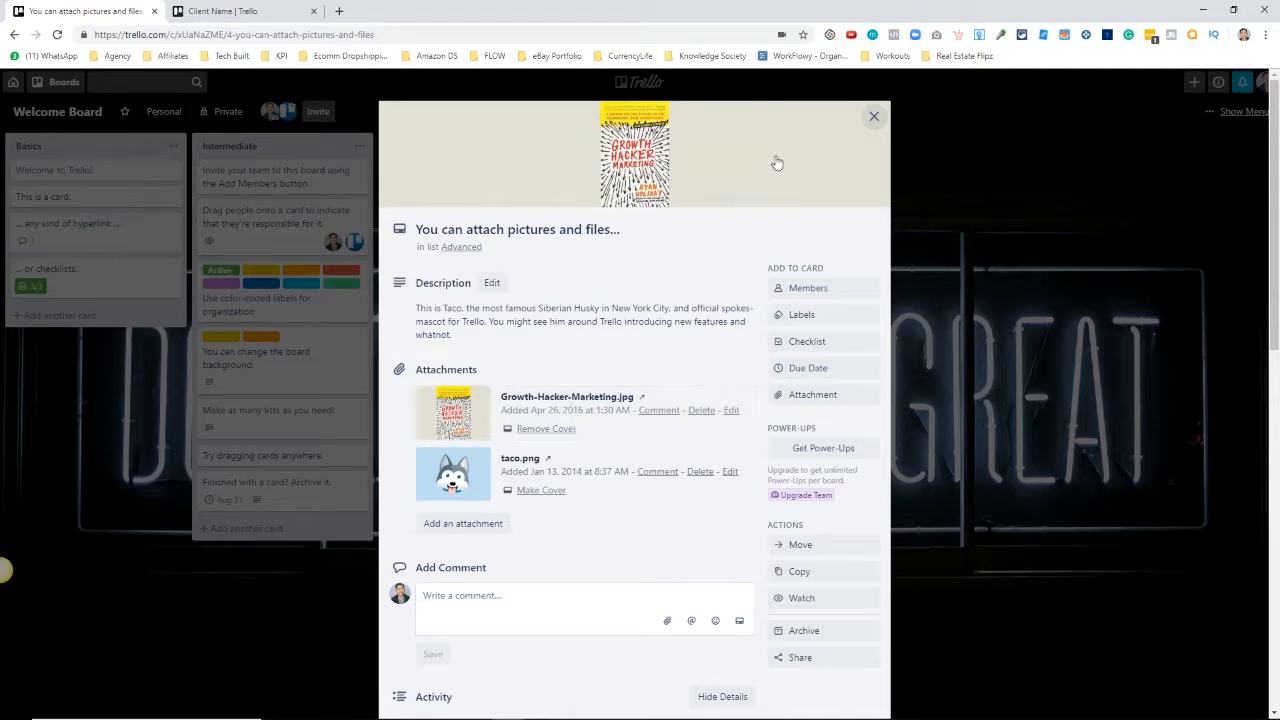
pyautogui.click(875, 119)
# - Switch from the Welcome Board to the Client Name board and look over its lists
pyautogui.moveTo(440, 525)
pyautogui.mouseDown()
pyautogui.moveTo(455, 250)
pyautogui.moveTo(485, 245)
pyautogui.moveTo(475, 555)
pyautogui.moveTo(450, 645)
pyautogui.moveTo(430, 520)
pyautogui.mouseUp()
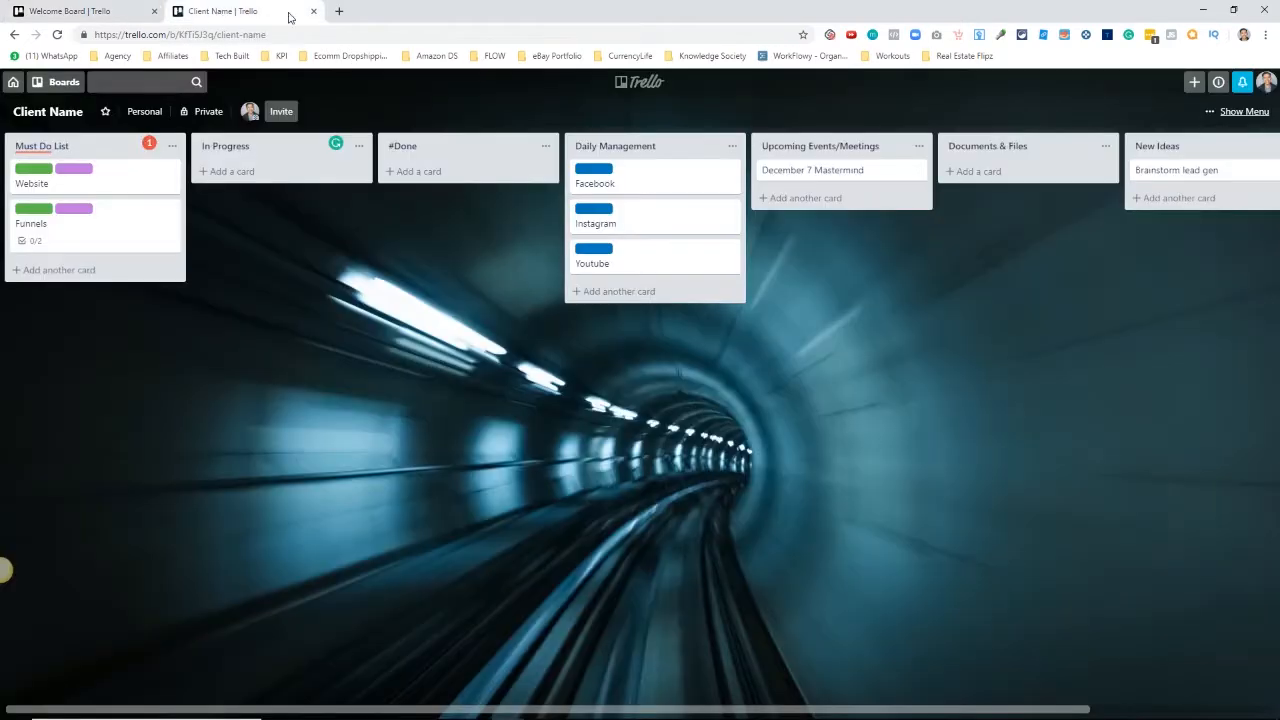
pyautogui.click(230, 11)
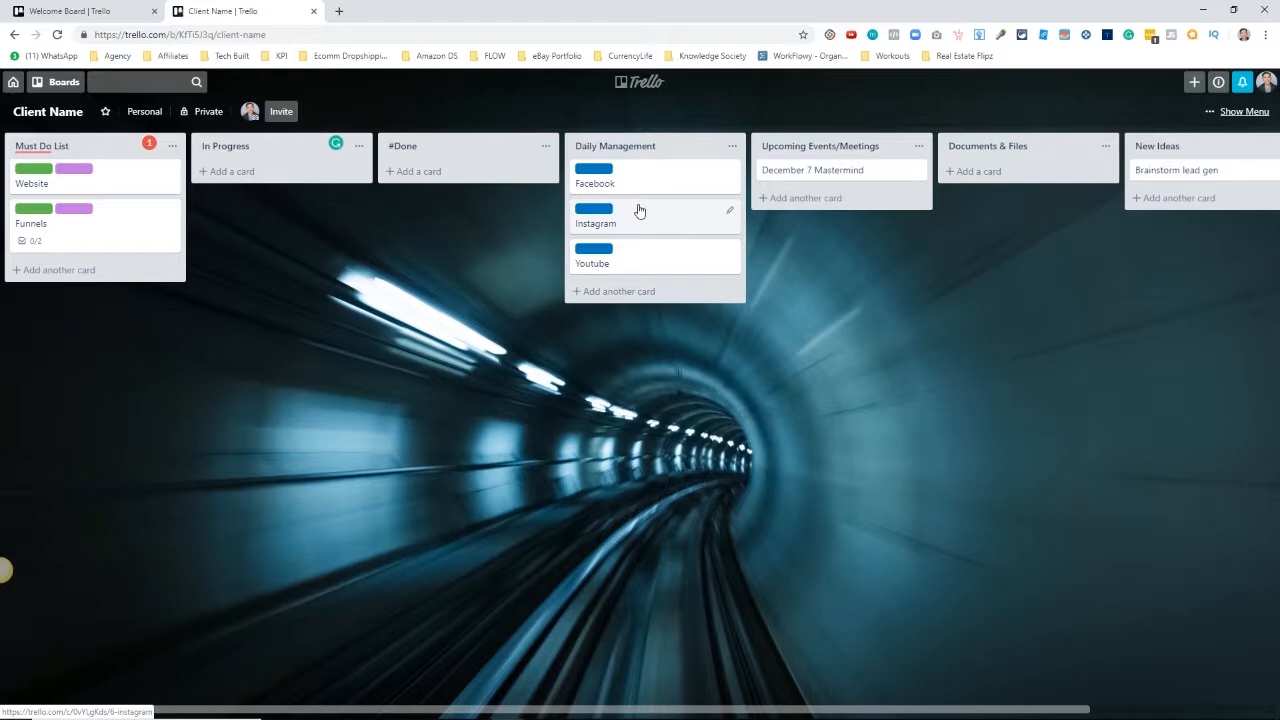
pyautogui.moveTo(648, 186)
pyautogui.mouseDown()
pyautogui.moveTo(648, 269)
pyautogui.moveTo(639, 175)
pyautogui.mouseUp()
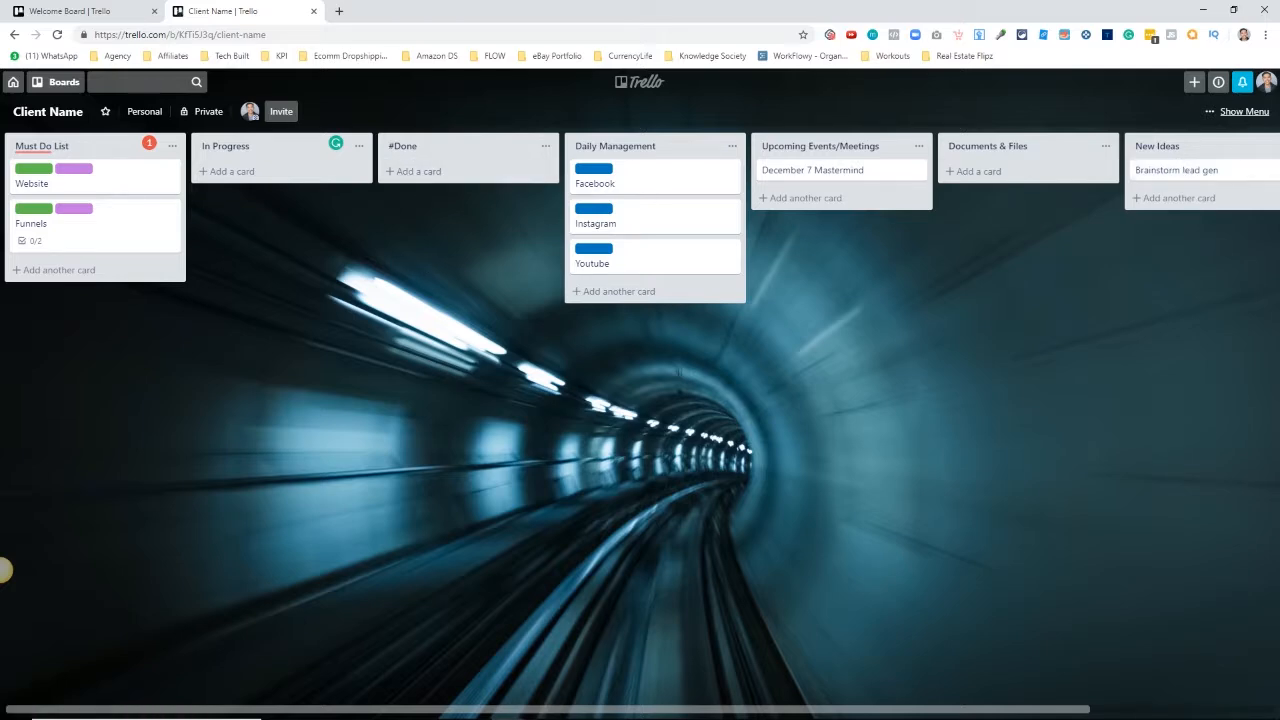
# - Add a checklist to the Website card with the items "Front page video", "Bio redone" and "Testimonials"
pyautogui.click(107, 186)
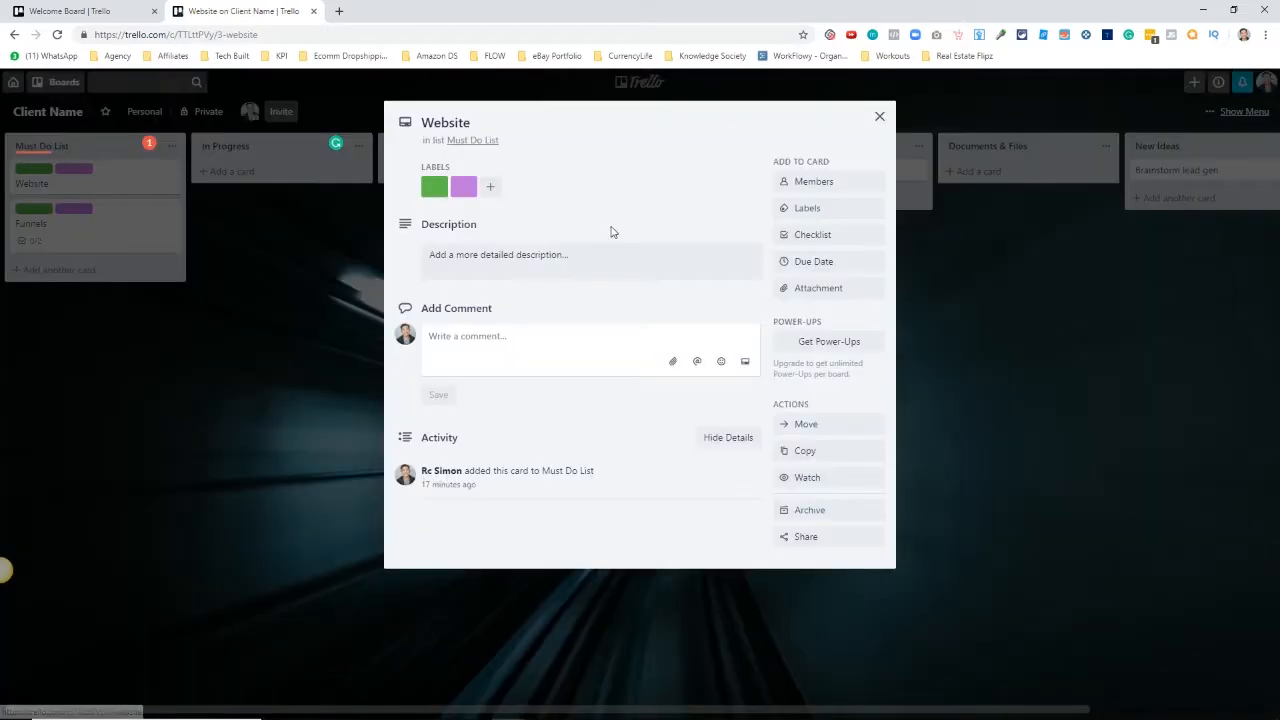
pyautogui.click(832, 236)
pyautogui.click(795, 388)
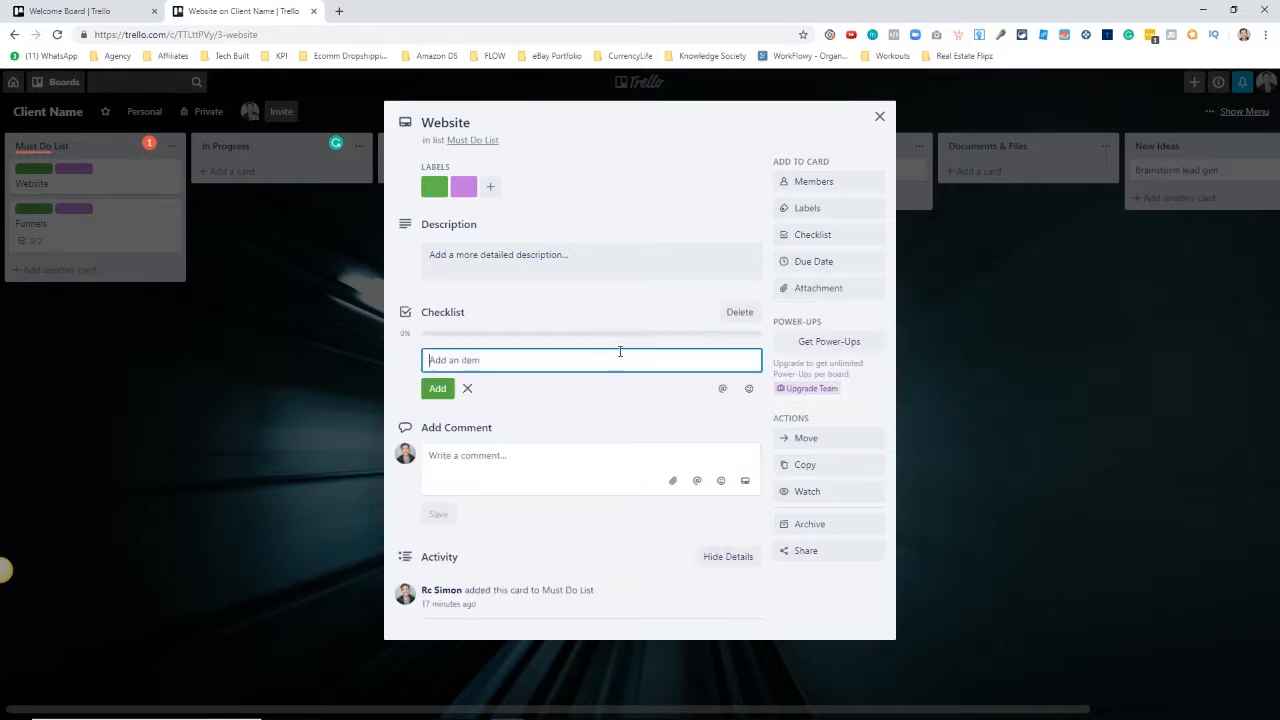
pyautogui.write('Front page video')
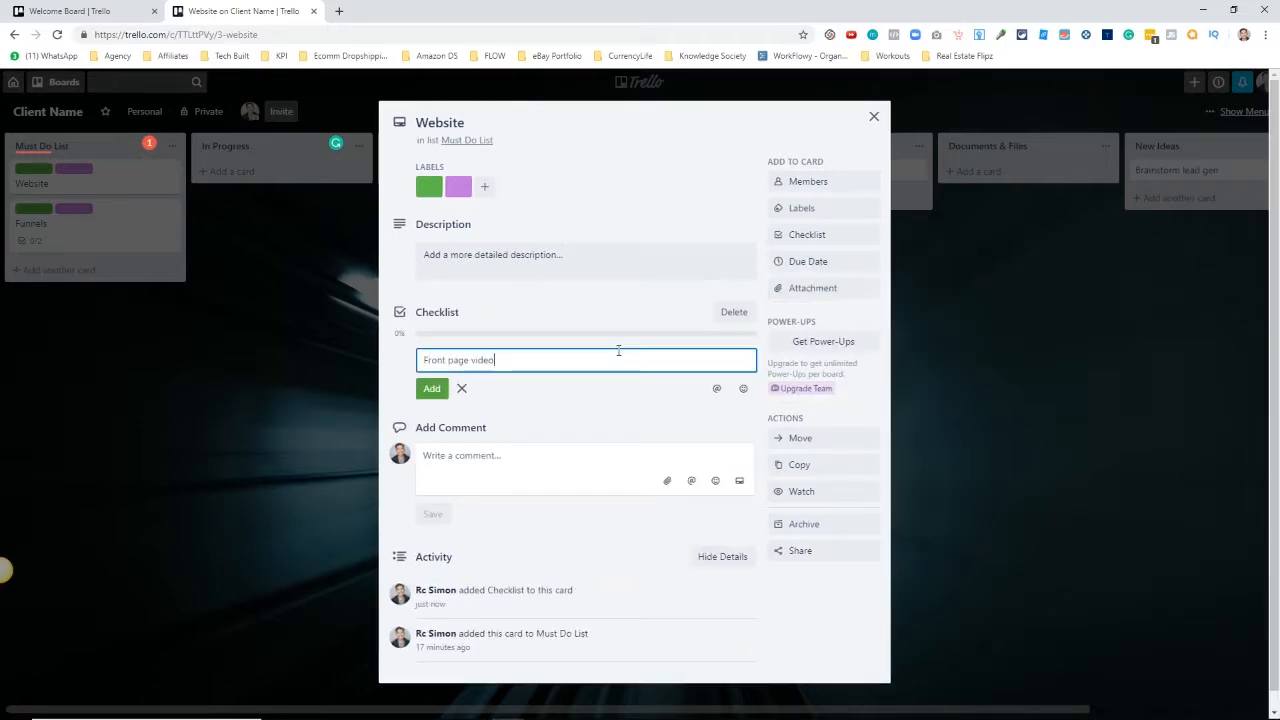
pyautogui.press('Return')
pyautogui.write('Bio ')
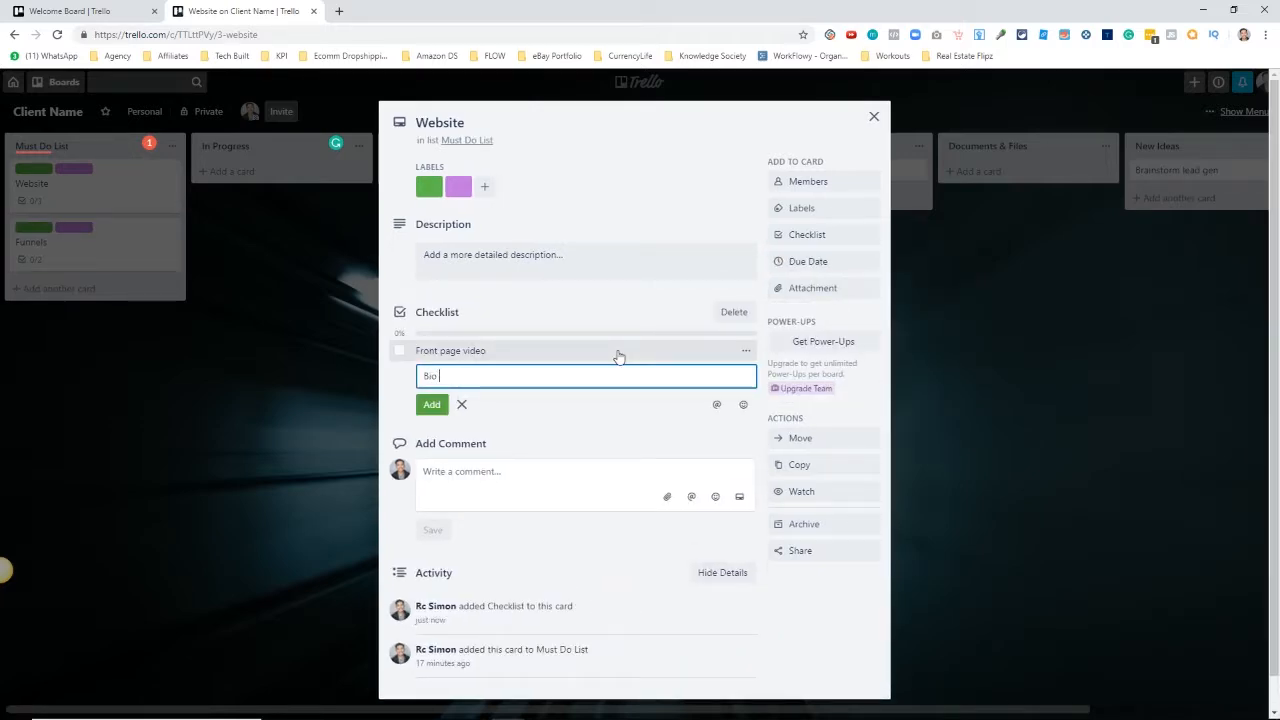
pyautogui.write('redone')
pyautogui.press('Return')
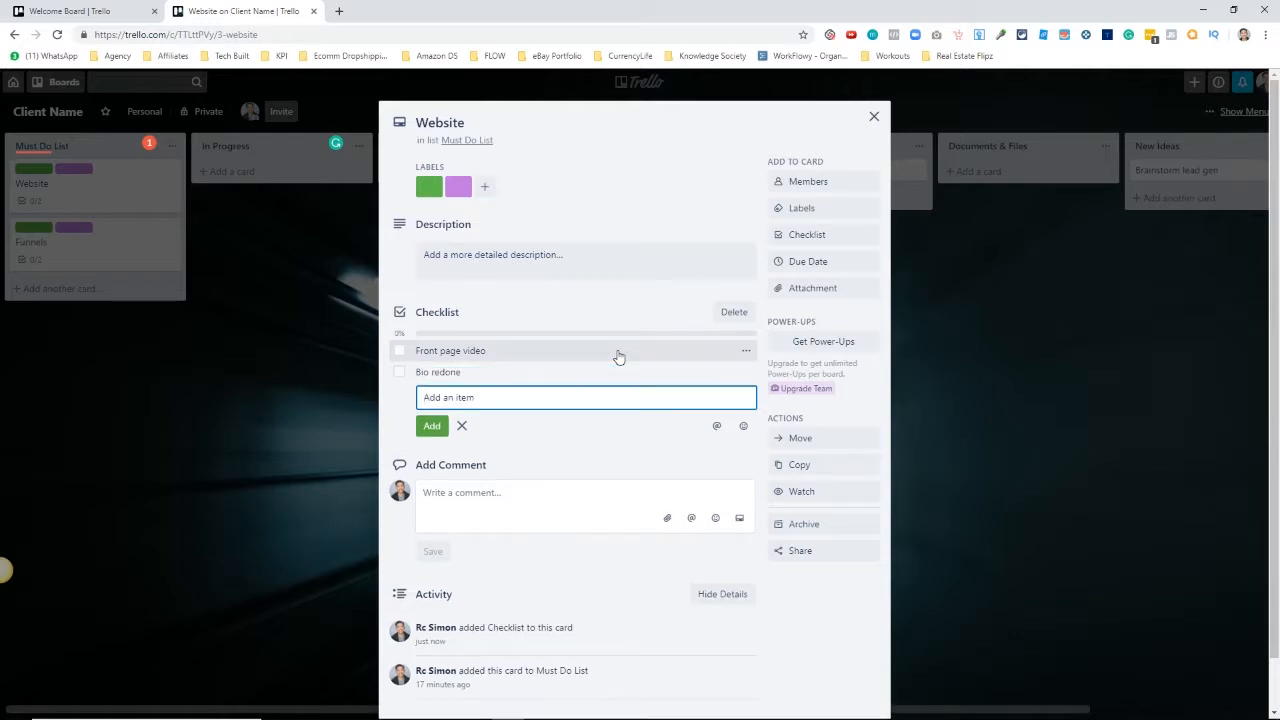
pyautogui.write('Testimonials')
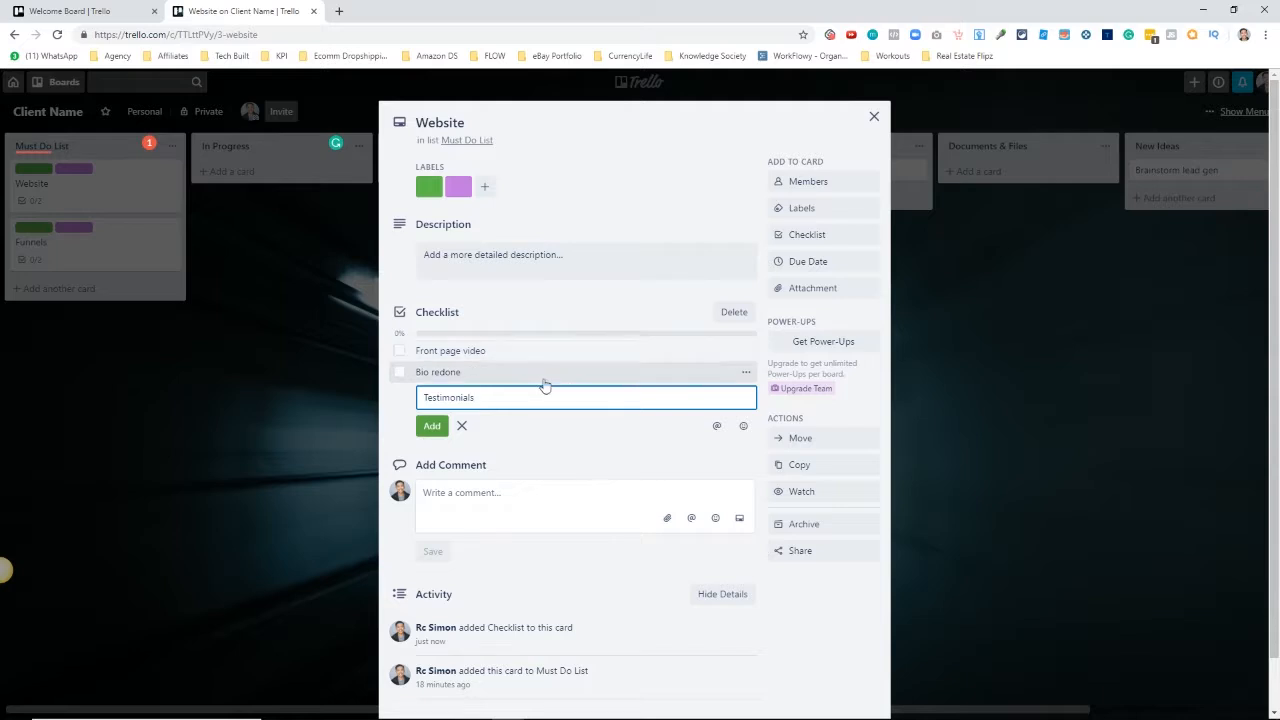
pyautogui.press('Return')
# - Mark all three checklist items on the Website card as complete and close the card
pyautogui.click(400, 350)
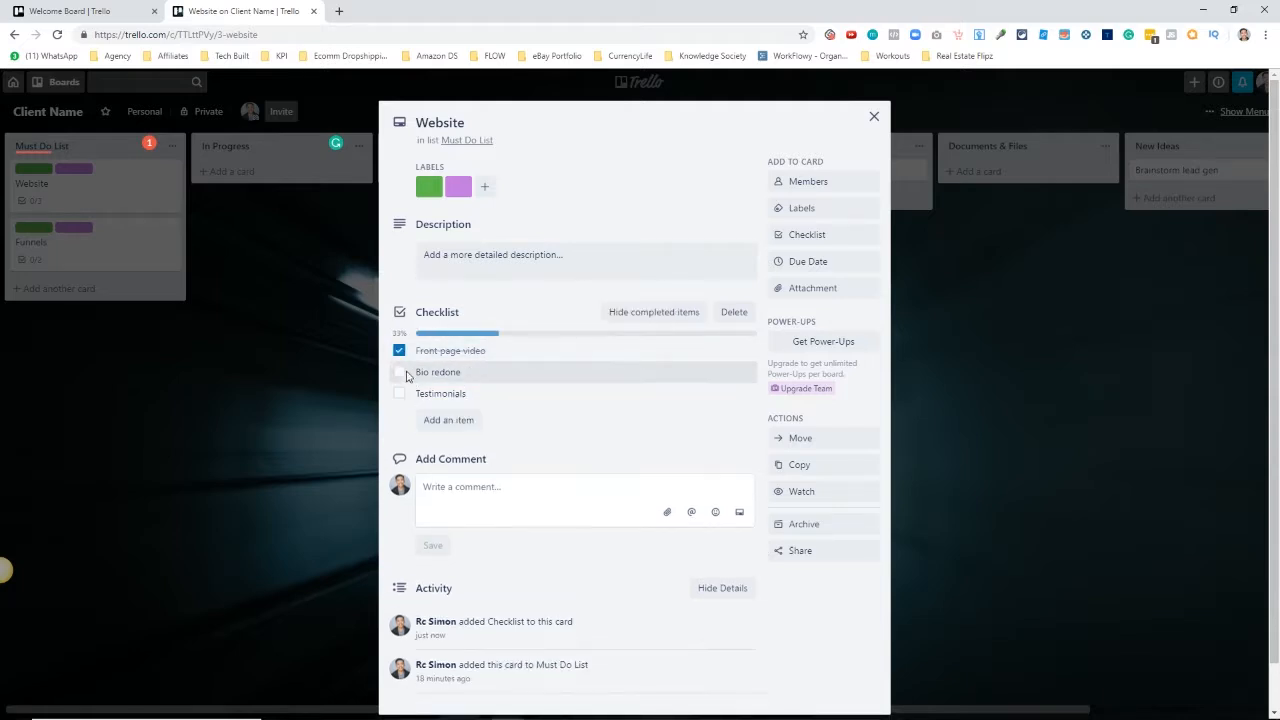
pyautogui.click(399, 372)
pyautogui.click(399, 393)
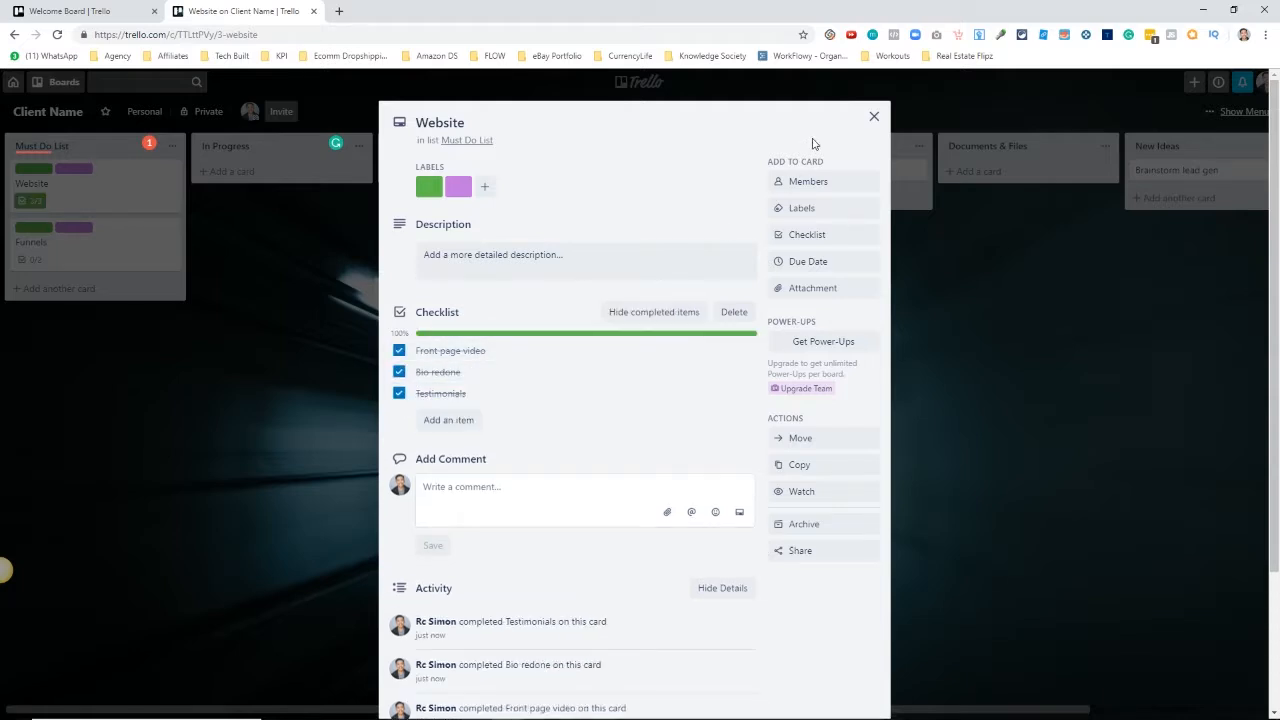
pyautogui.click(873, 118)
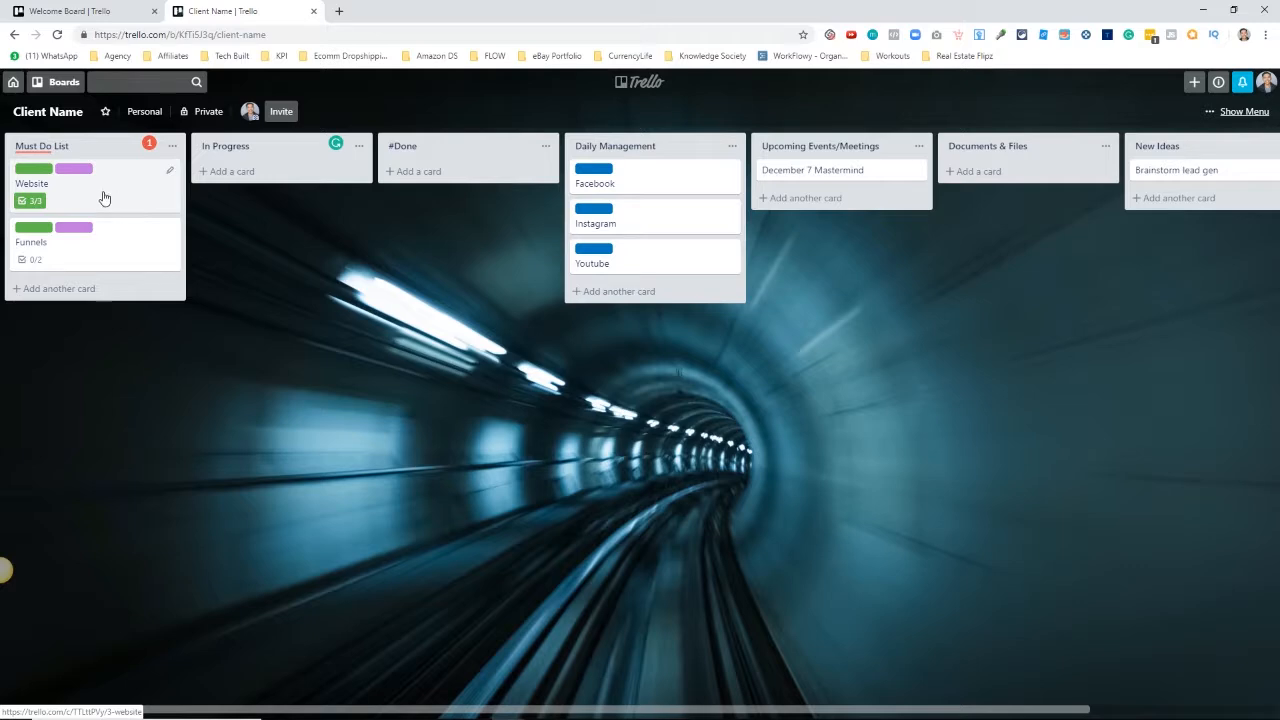
# - Move the Website card from Must Do List to In Progress and uncheck its "Testimonials" checklist item
pyautogui.moveTo(106, 196); pyautogui.dragTo(286, 206)
pyautogui.click(280, 200)
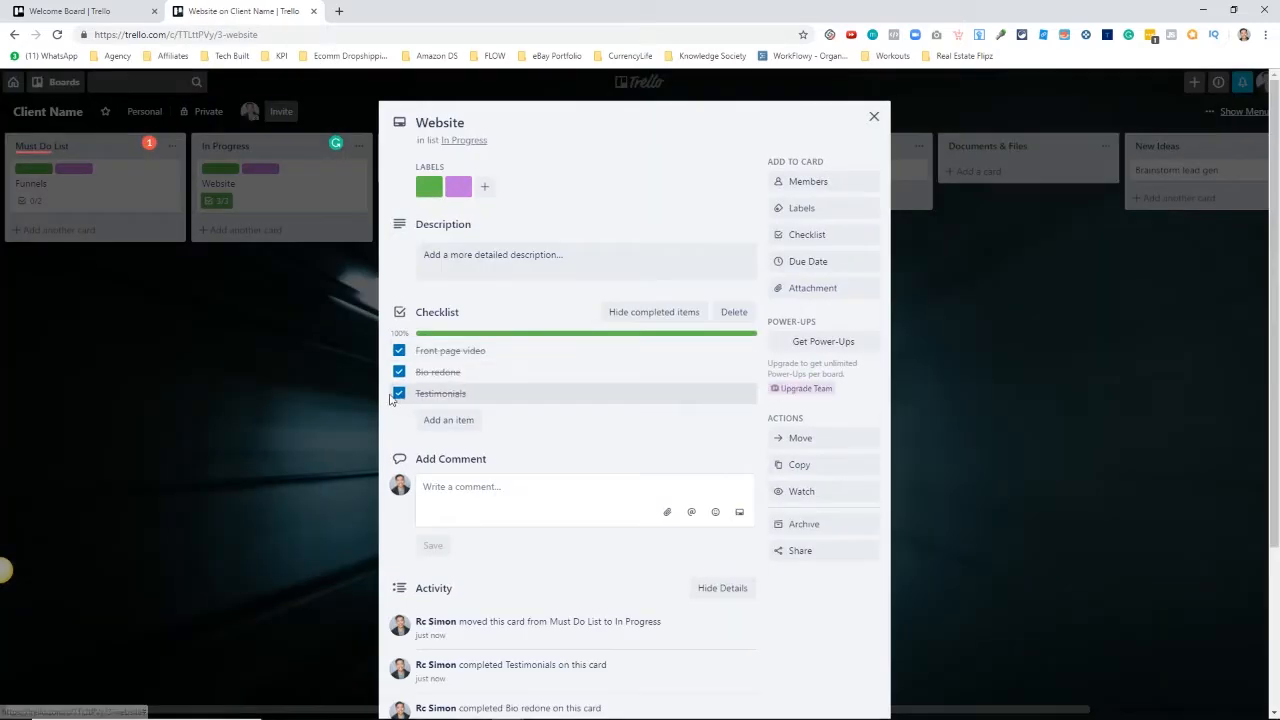
pyautogui.click(398, 395)
pyautogui.click(873, 117)
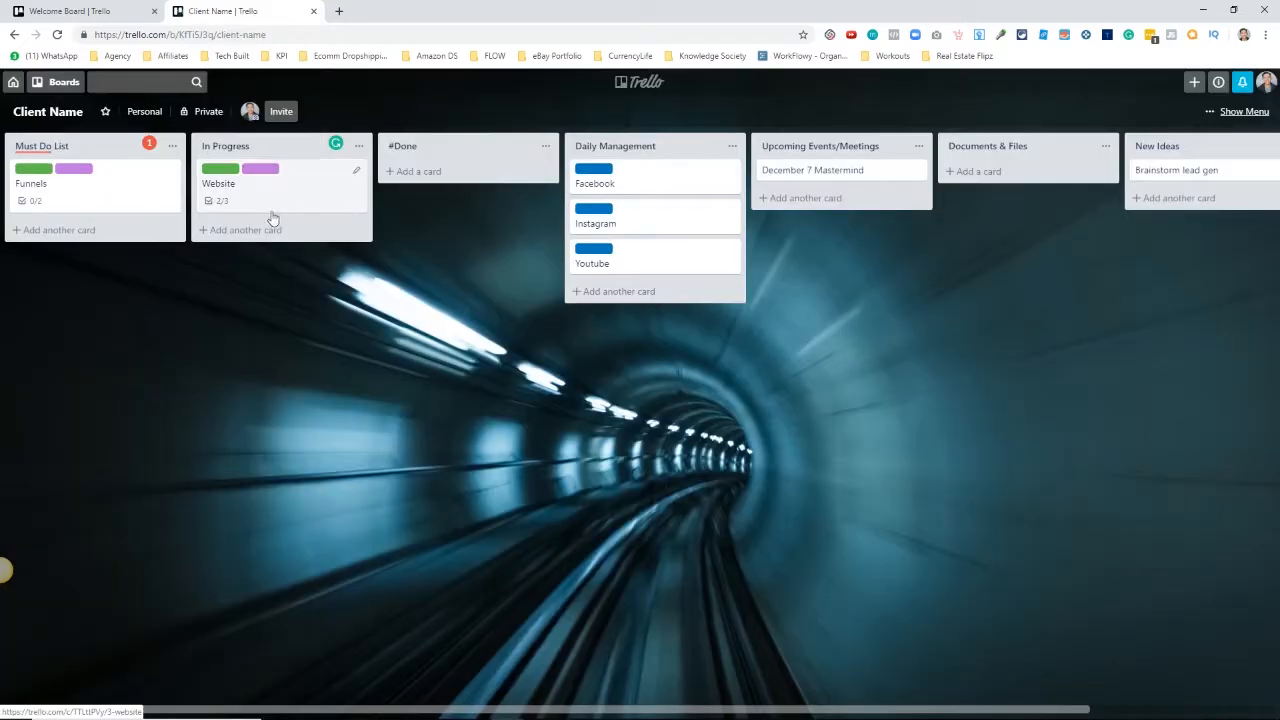
# - Add a card titled "Create new content" to Must Do List
pyautogui.click(102, 240)
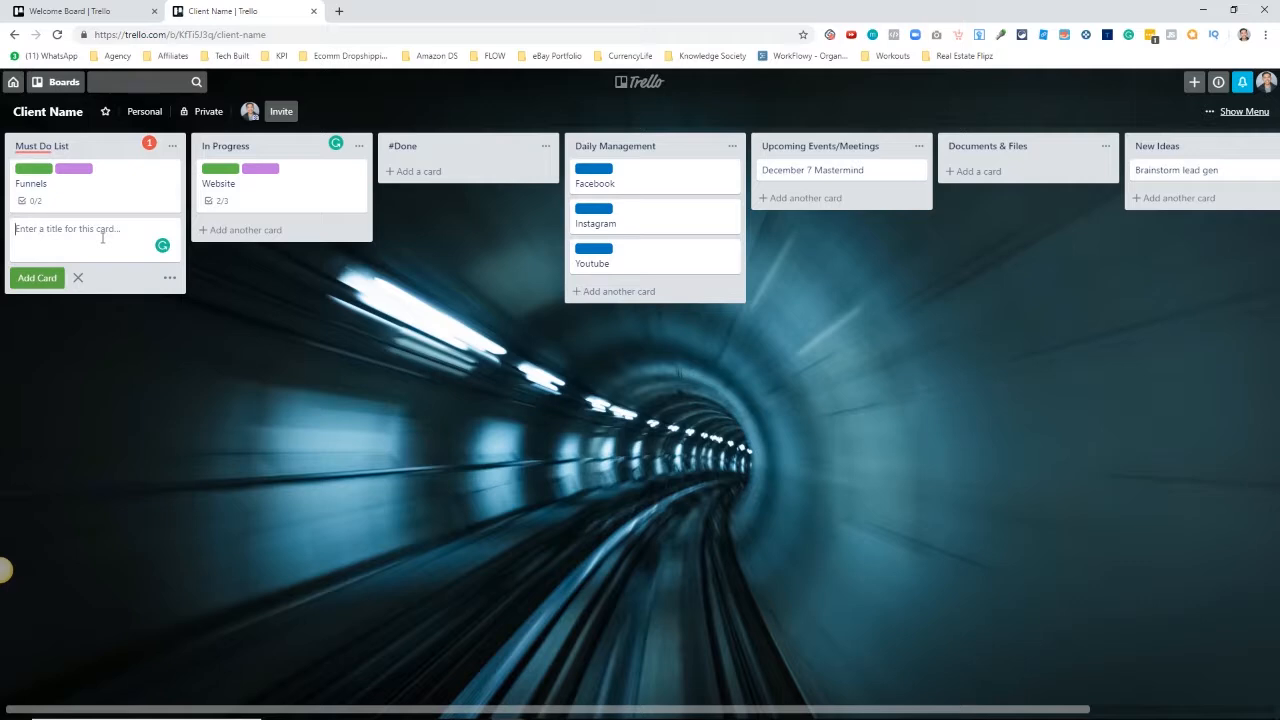
pyautogui.write('Create new content')
pyautogui.click(40, 278)
# - Assign the green and purple labels to the "Create new content" card and close it
pyautogui.click(60, 229)
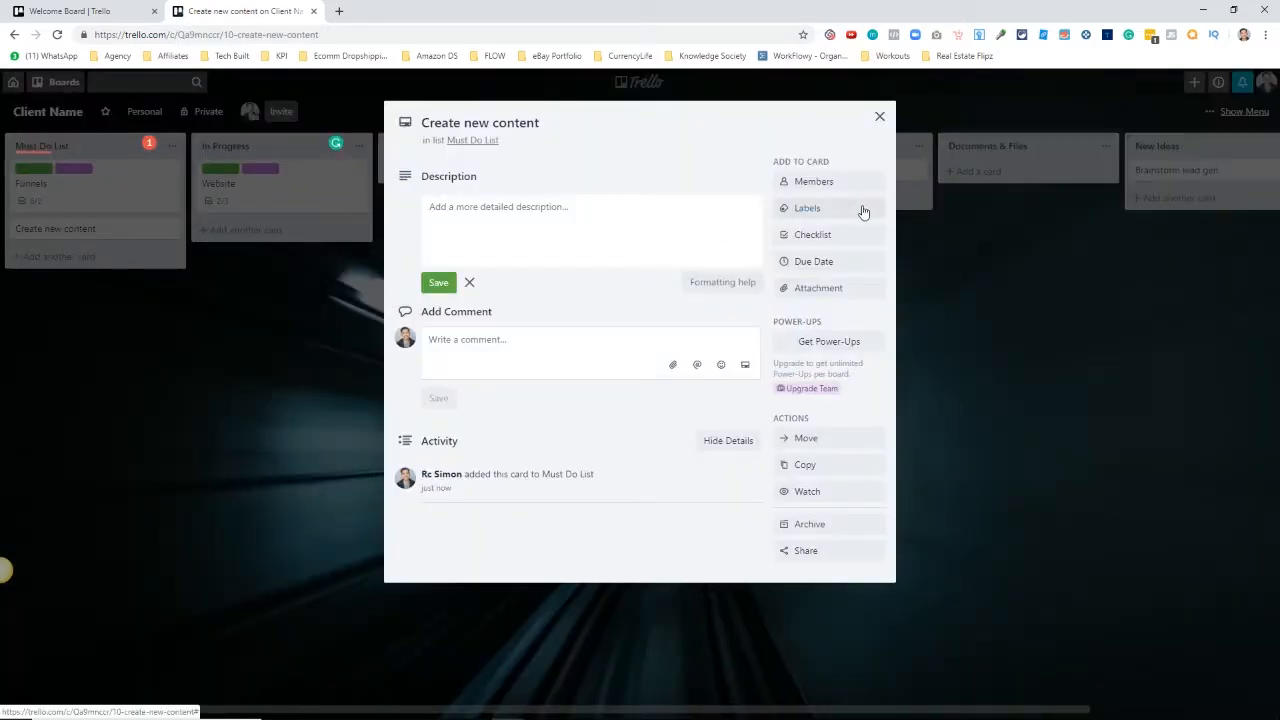
pyautogui.click(863, 212)
pyautogui.click(860, 305)
pyautogui.click(870, 408)
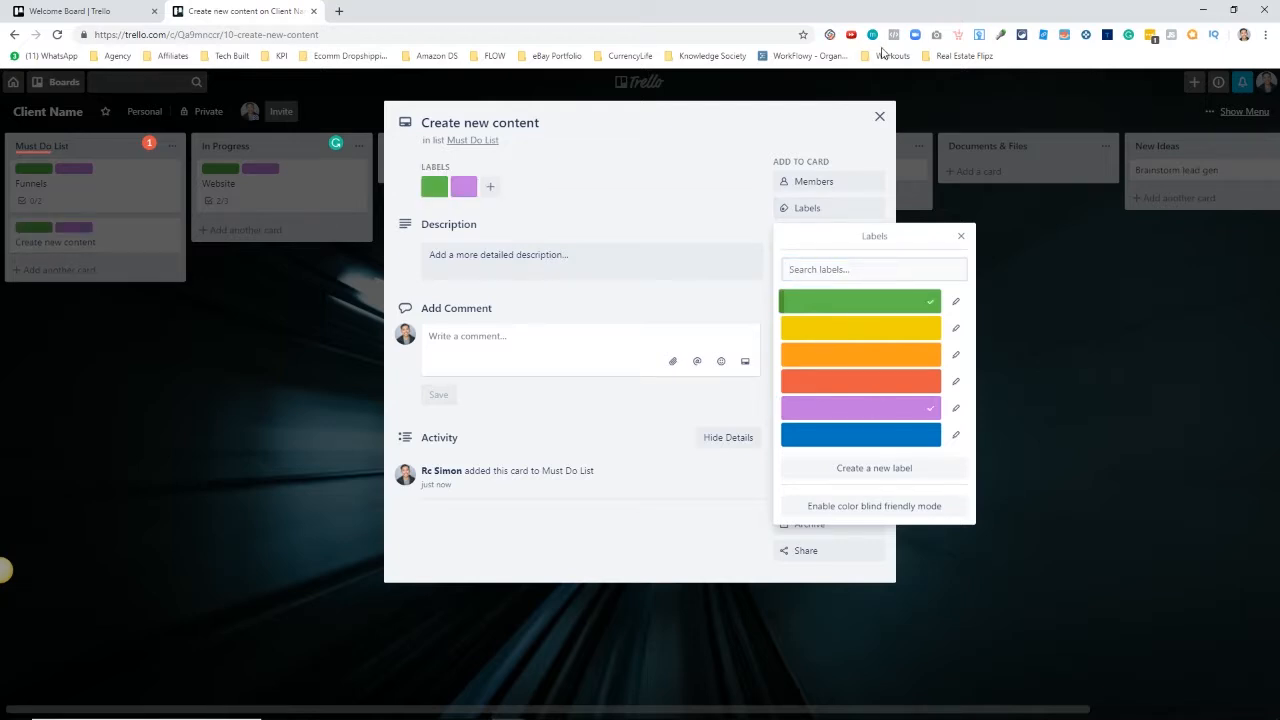
pyautogui.click(880, 116)
# - Create an unnamed mint-green label on the "December 7 Mastermind" card in Upcoming Events/Meetings
pyautogui.click(850, 251)
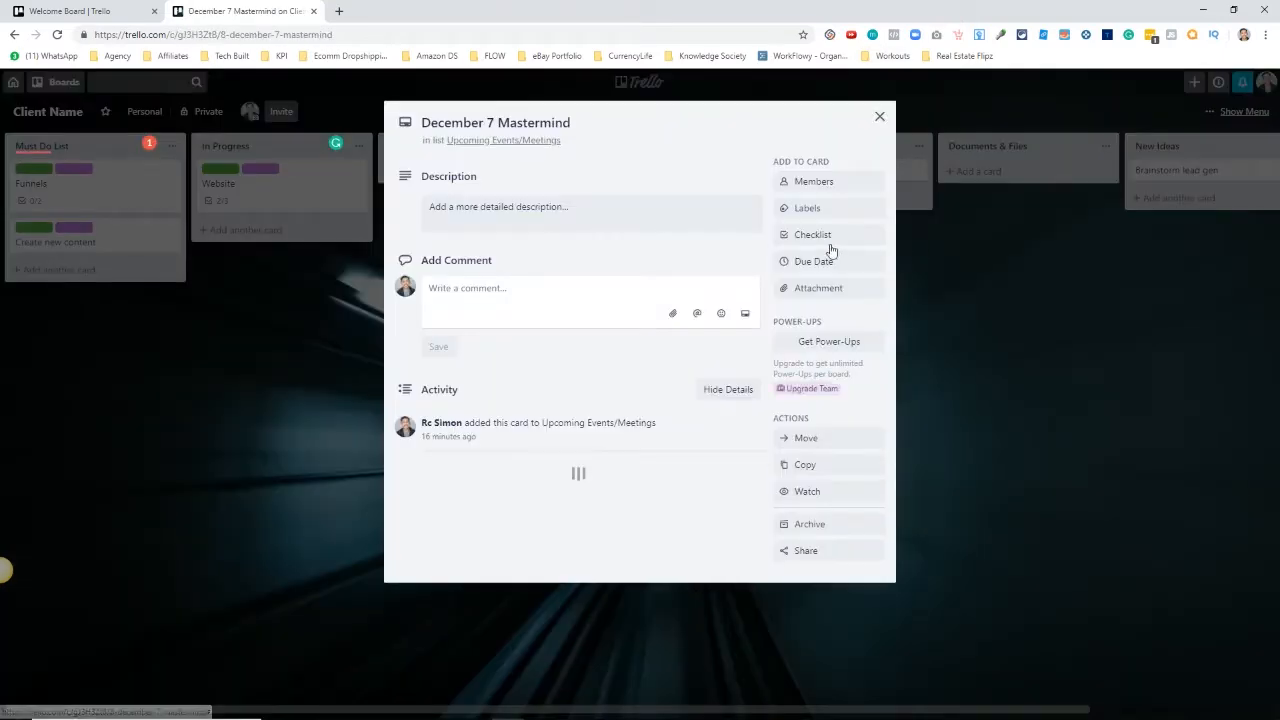
pyautogui.click(827, 212)
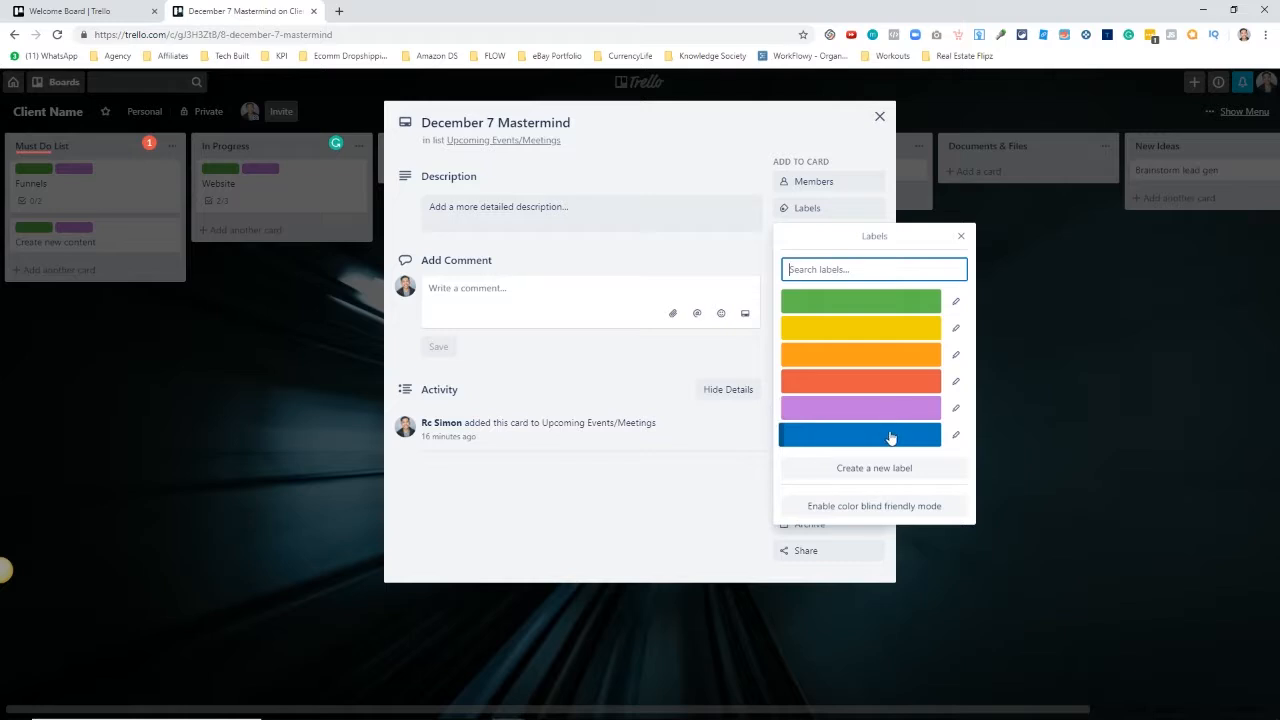
pyautogui.click(876, 470)
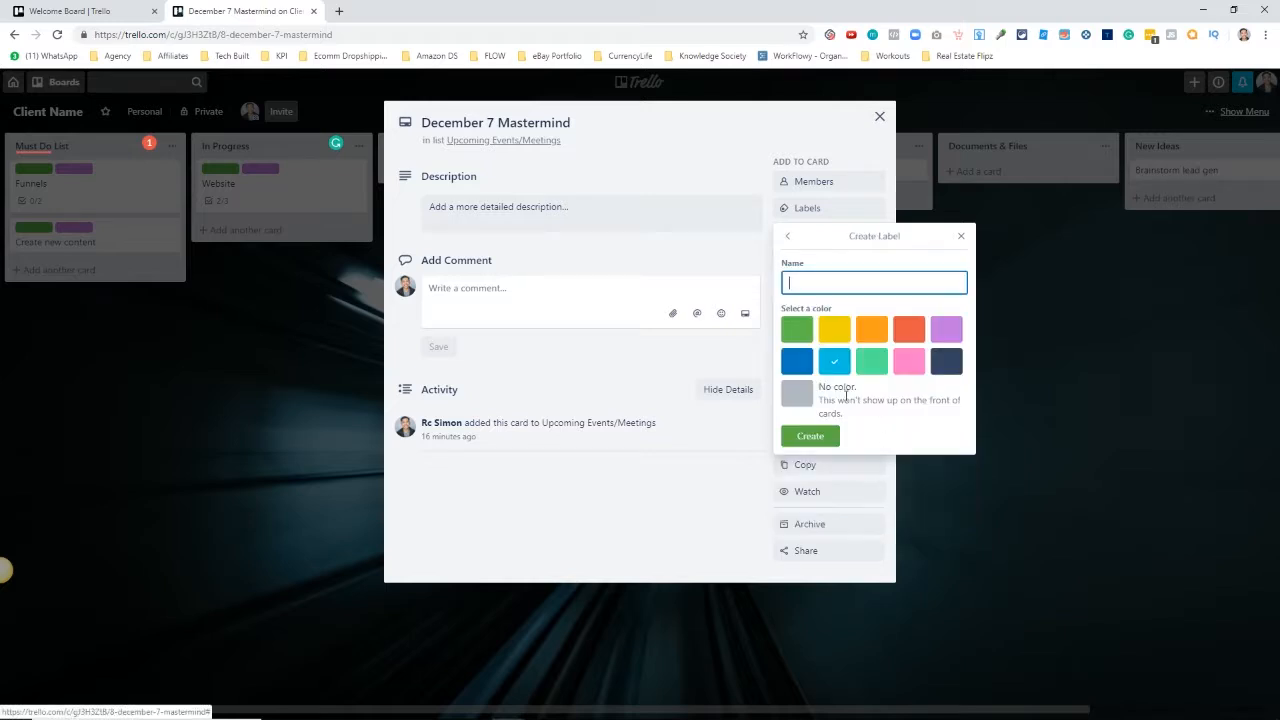
pyautogui.click(871, 361)
pyautogui.click(810, 436)
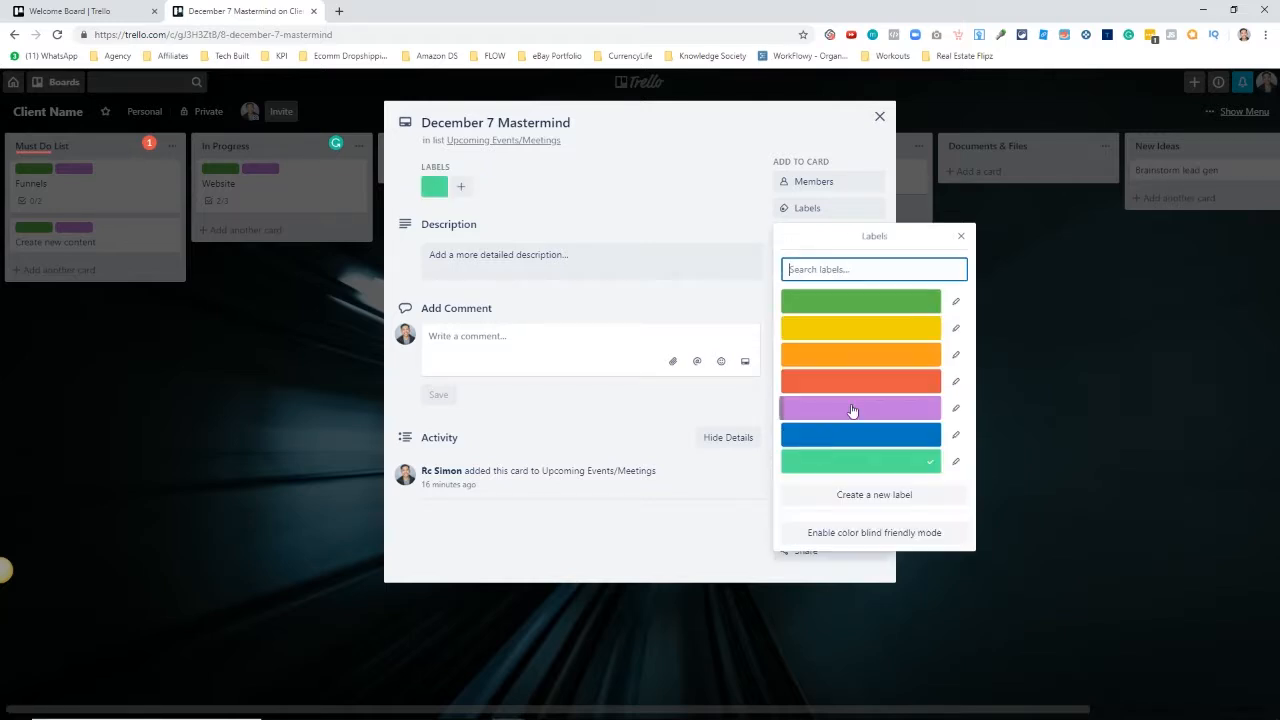
# - Create a second unnamed label in dark navy on the "December 7 Mastermind" card and close the card
pyautogui.click(880, 494)
pyautogui.click(946, 362)
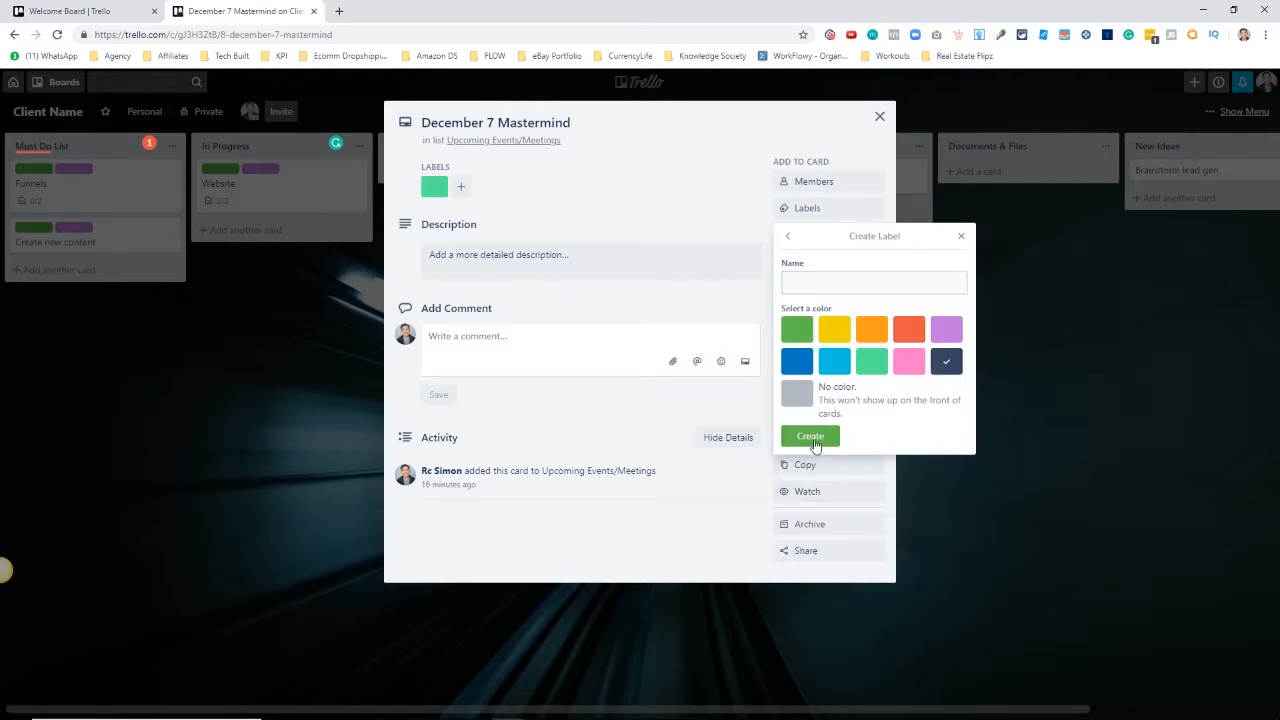
pyautogui.click(810, 436)
pyautogui.click(879, 116)
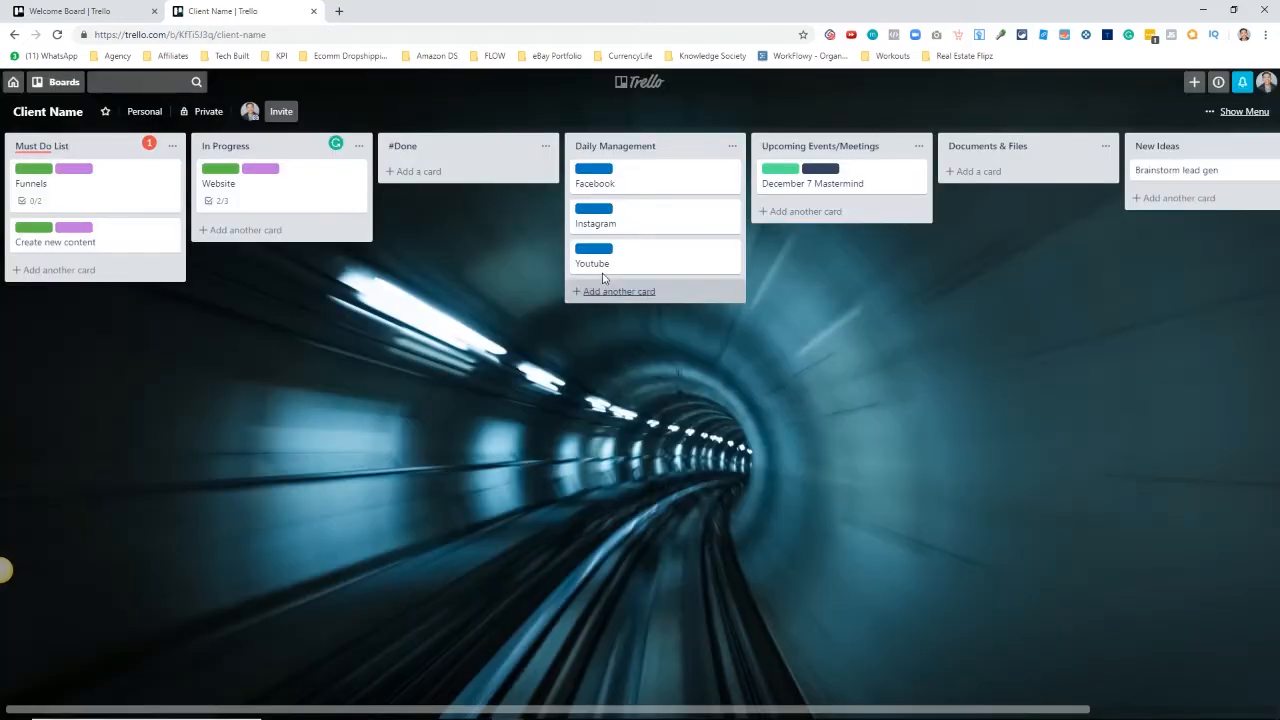
# - Save the description "Note: Flying to Bali. Goal is to get 100 people." on the "December 7 Mastermind" card and close it
pyautogui.click(800, 183)
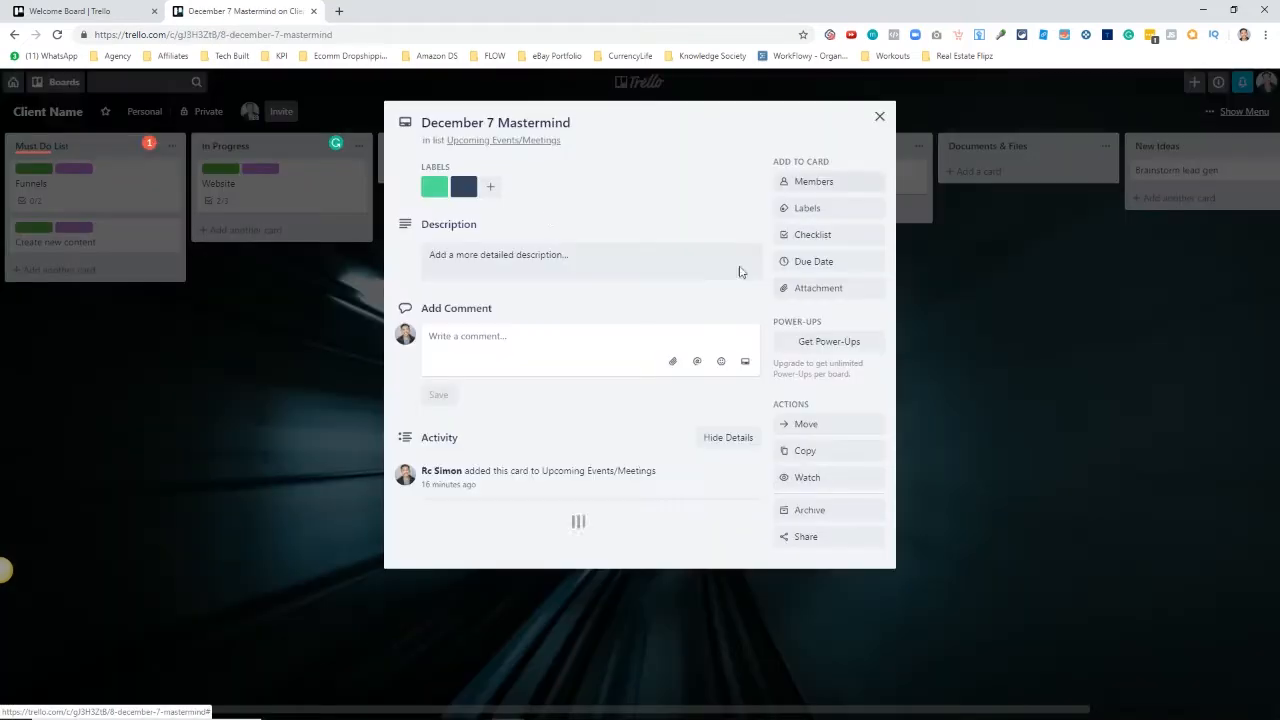
pyautogui.click(494, 276)
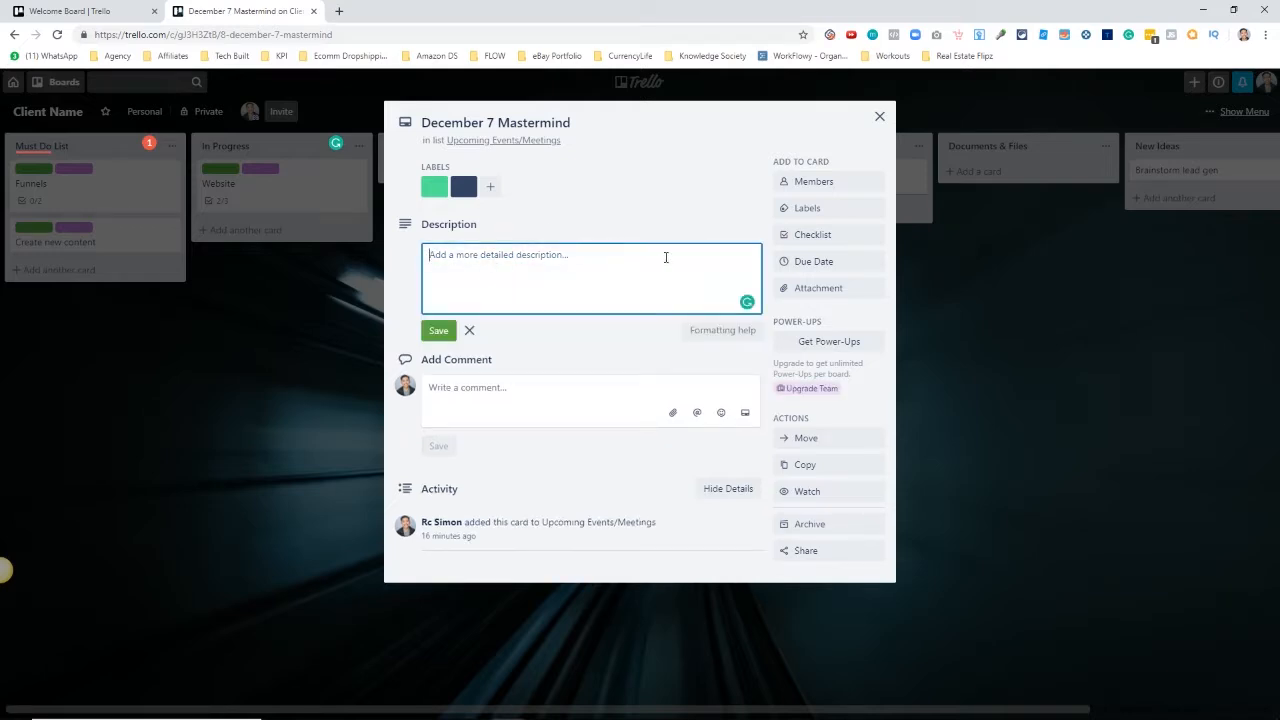
pyautogui.write('Note: Flying to Bali. Goal is to get 100 people.')
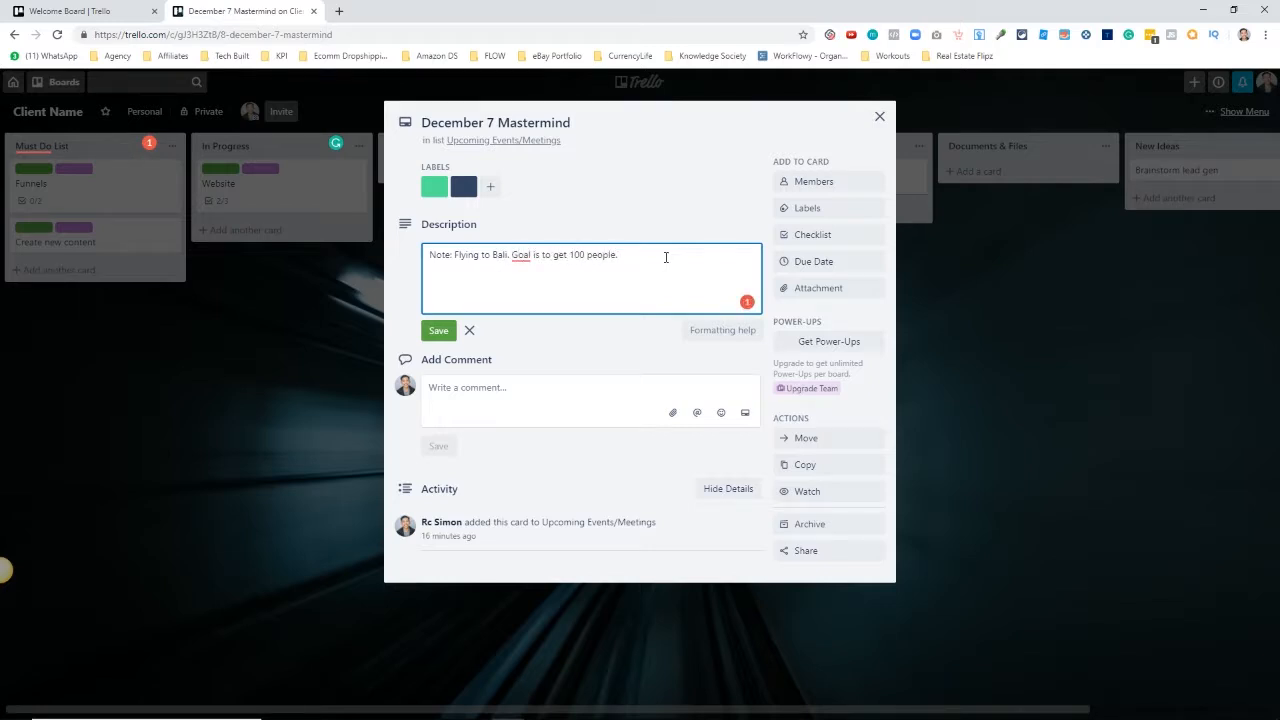
pyautogui.click(438, 330)
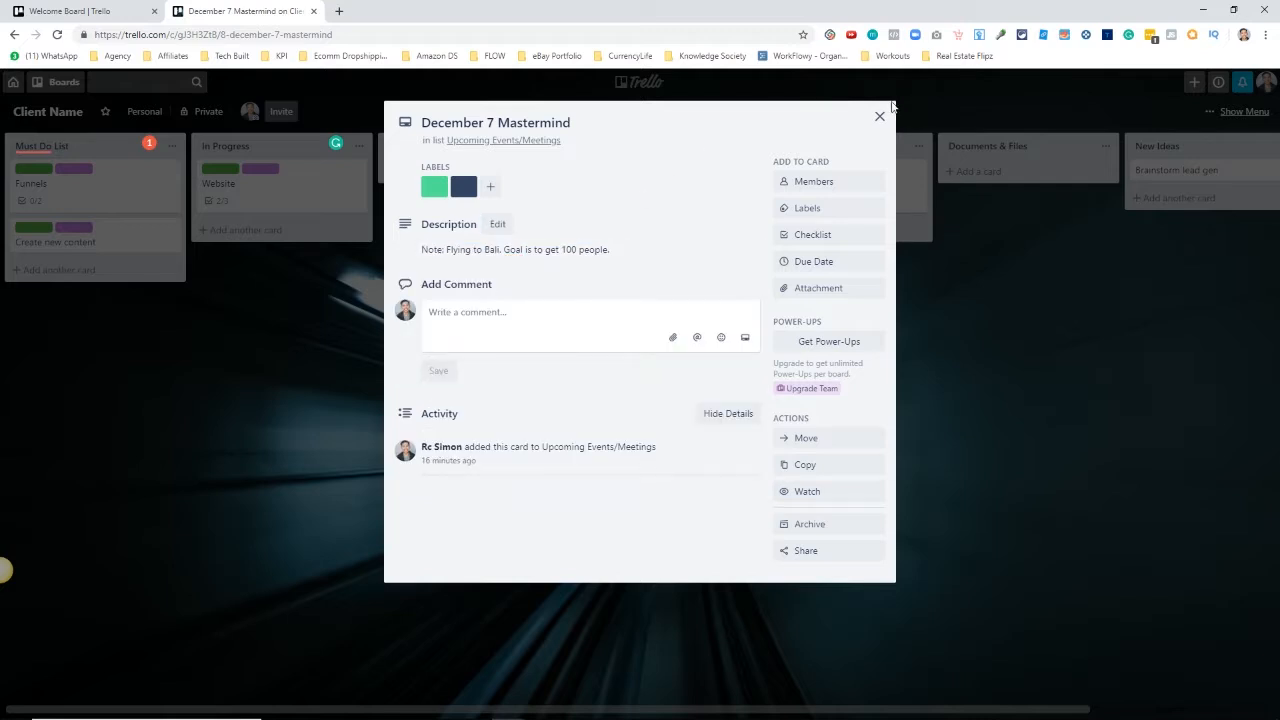
pyautogui.click(880, 117)
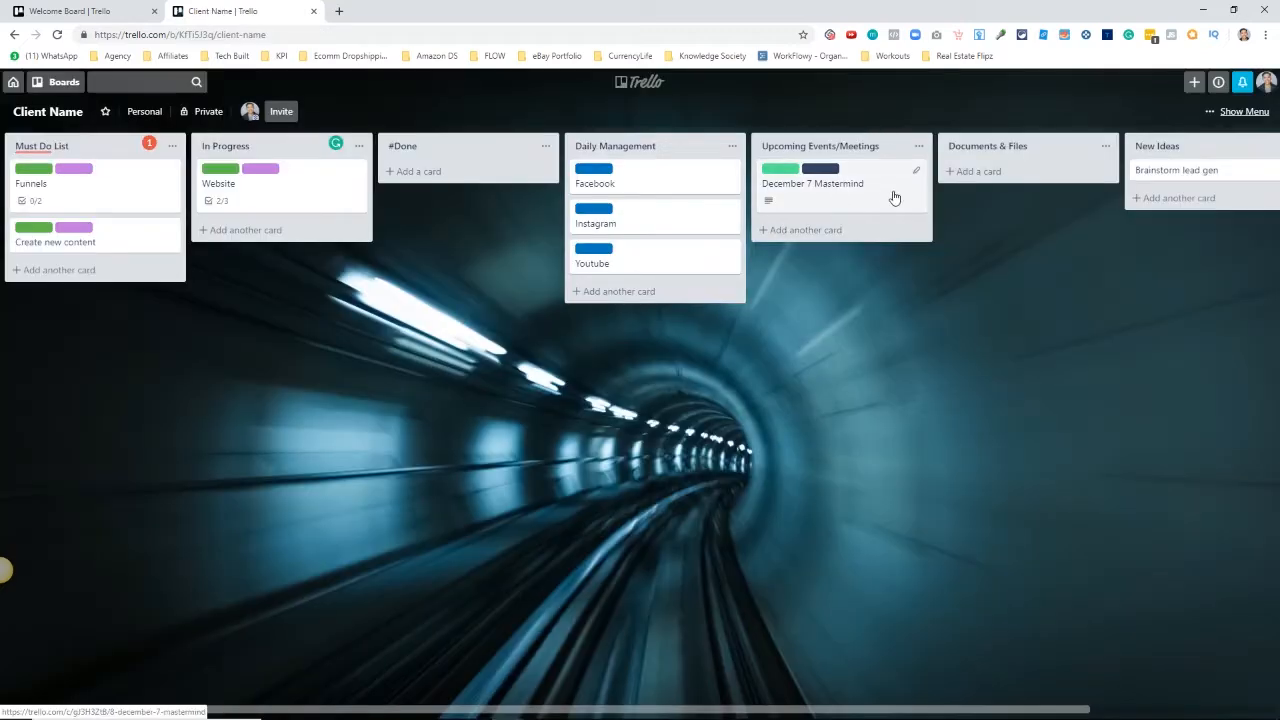
# - Mark the Testimonials checklist item complete on the Website card and move the card from In Progress to #Done
pyautogui.click(251, 199)
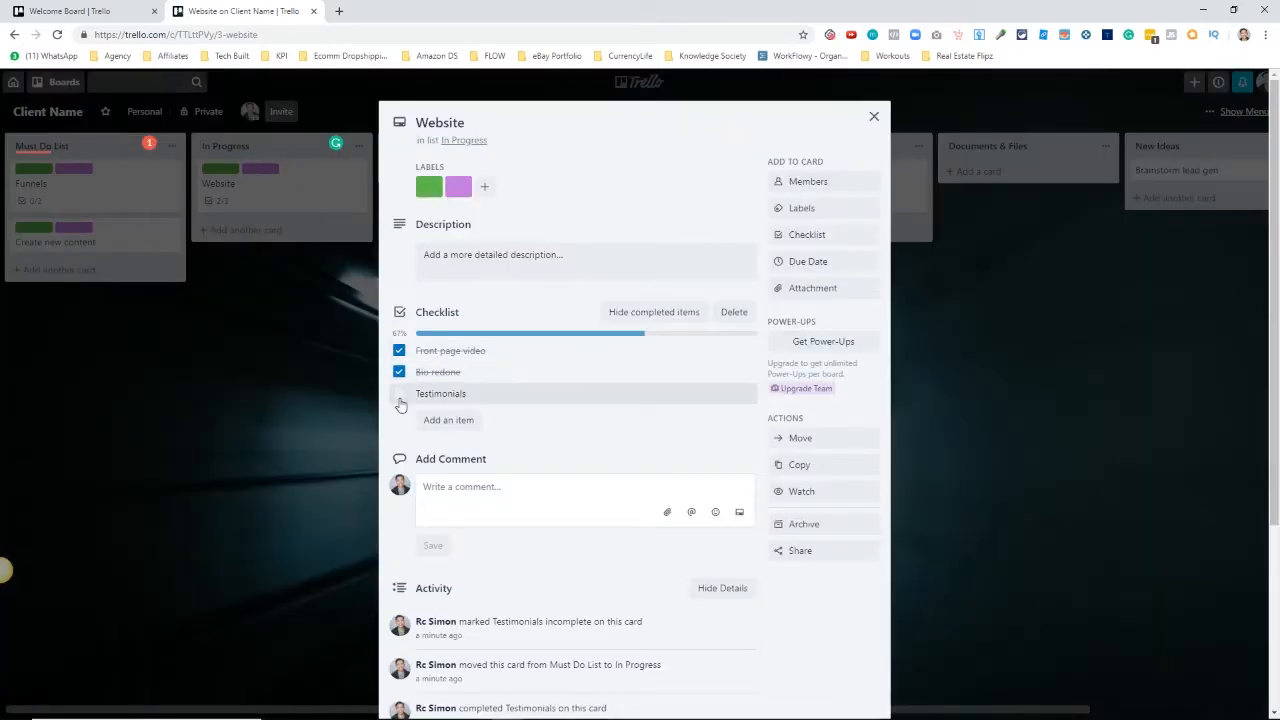
pyautogui.click(440, 396)
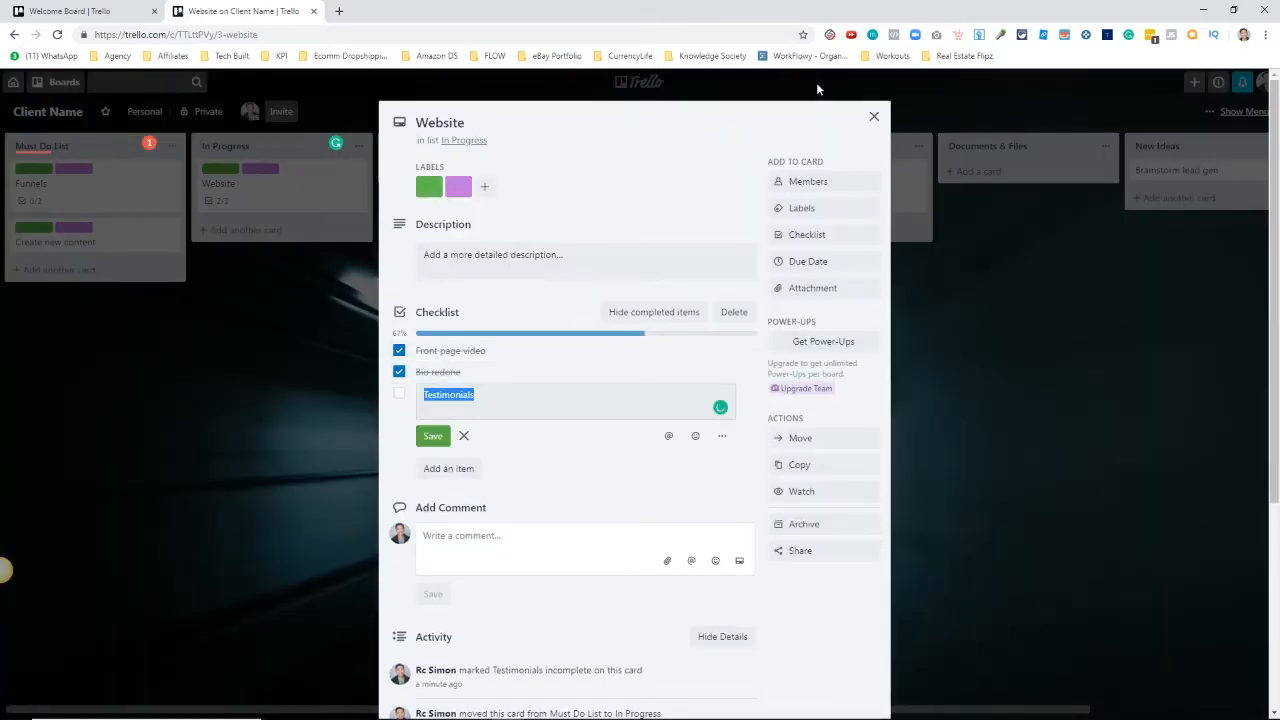
pyautogui.click(399, 393)
pyautogui.click(873, 117)
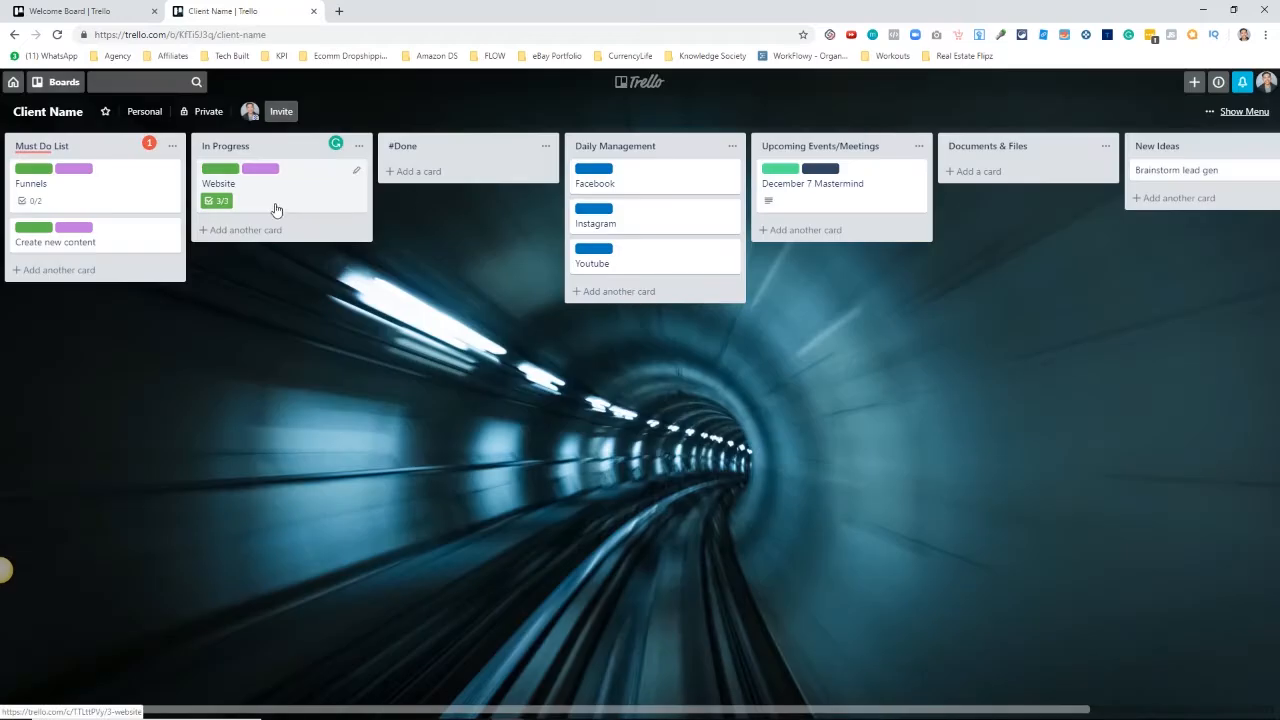
pyautogui.moveTo(277, 209); pyautogui.dragTo(486, 194)
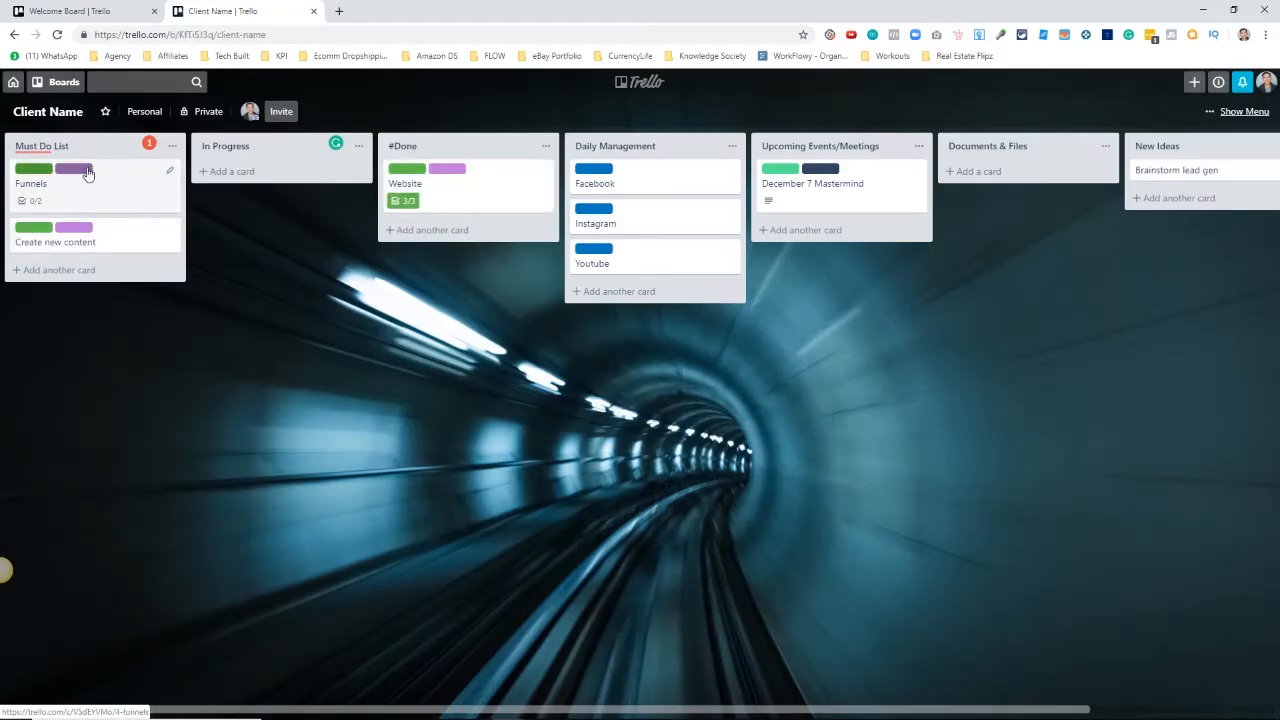
# - Move the Funnels card from Must Do List to In Progress and check its details
pyautogui.moveTo(86, 175); pyautogui.dragTo(280, 188)
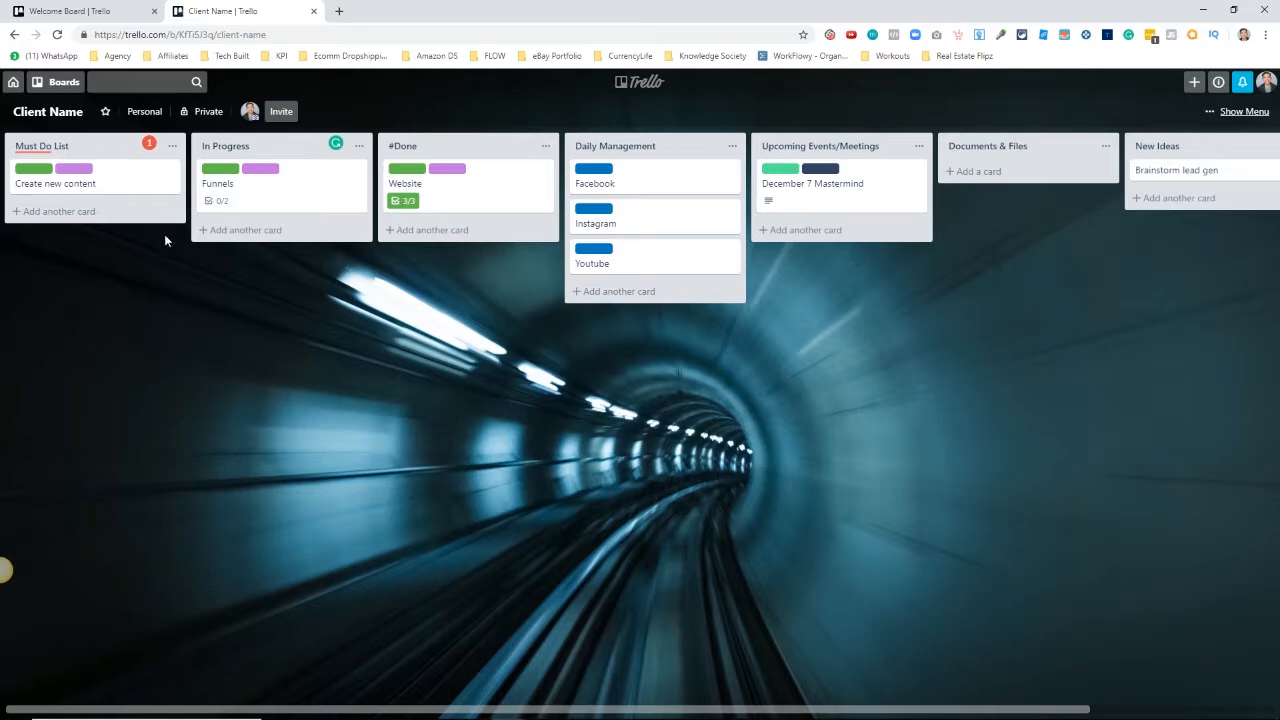
pyautogui.click(280, 202)
pyautogui.click(891, 97)
pyautogui.click(48, 111)
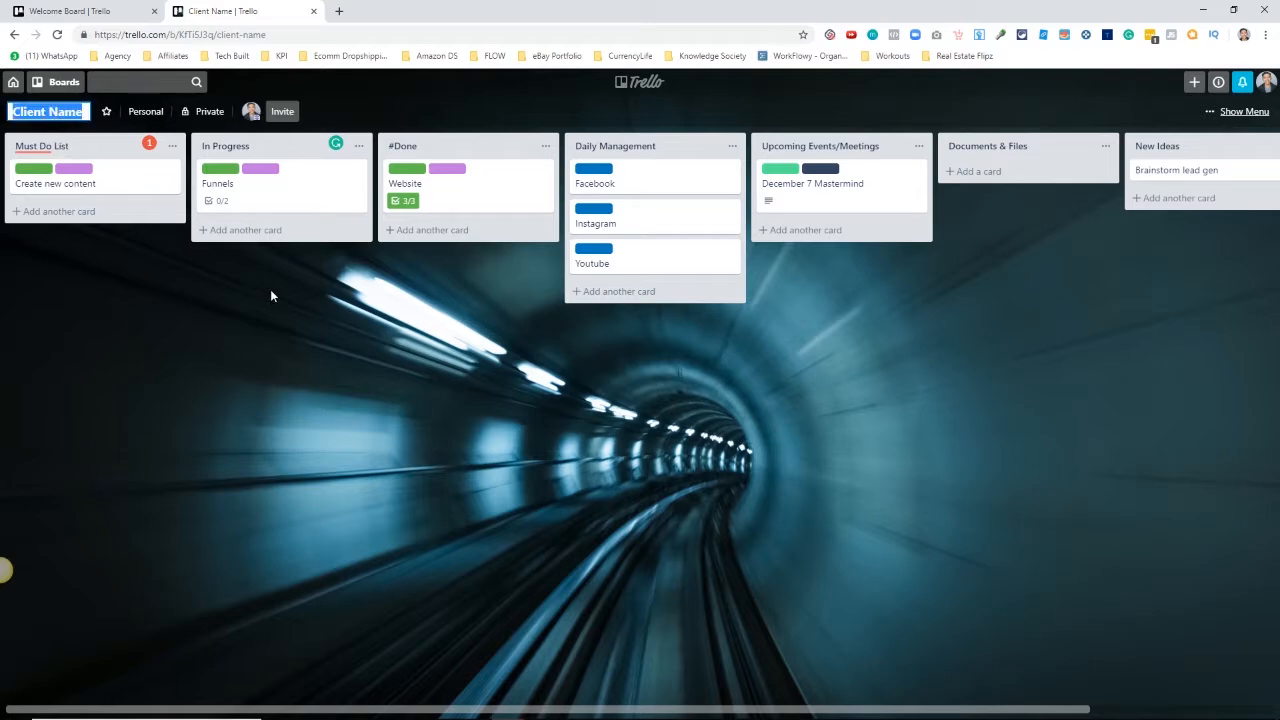
# - Mark Funnel 1 and Funnel 2 complete in the Funnels card's checklist and move the card below Website in #Done
pyautogui.click(245, 188)
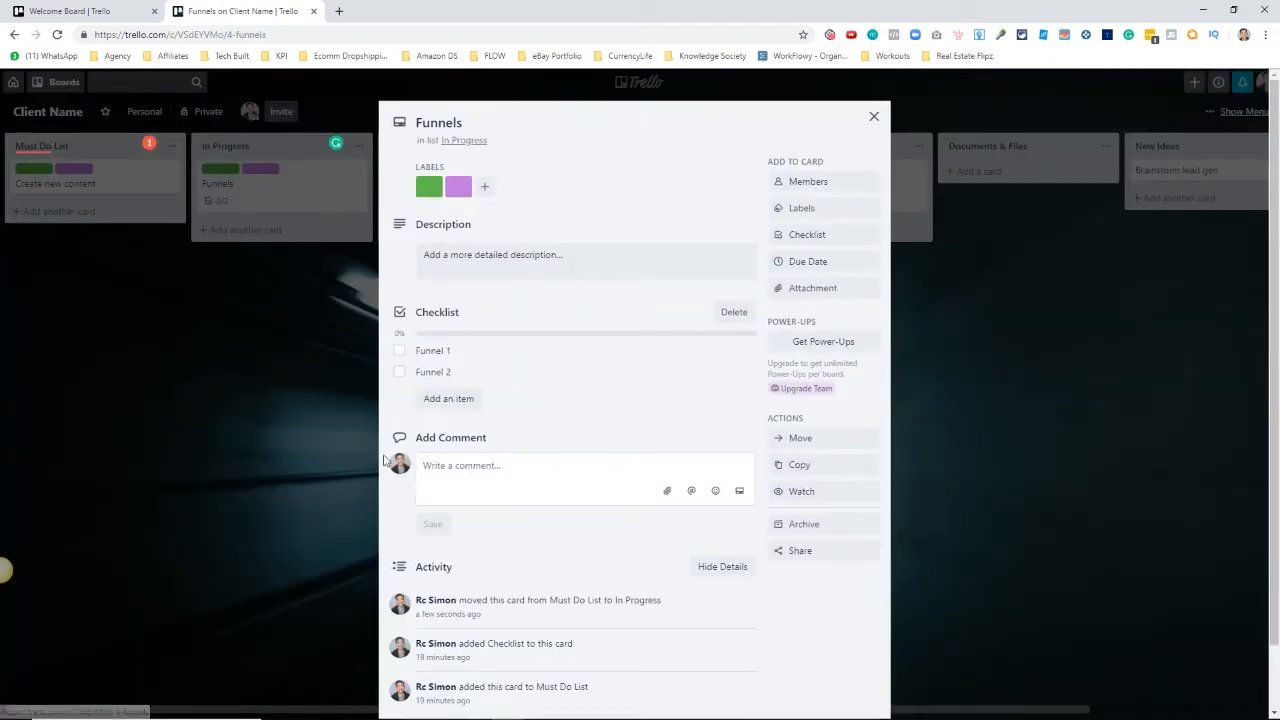
pyautogui.click(399, 350)
pyautogui.click(399, 371)
pyautogui.click(873, 116)
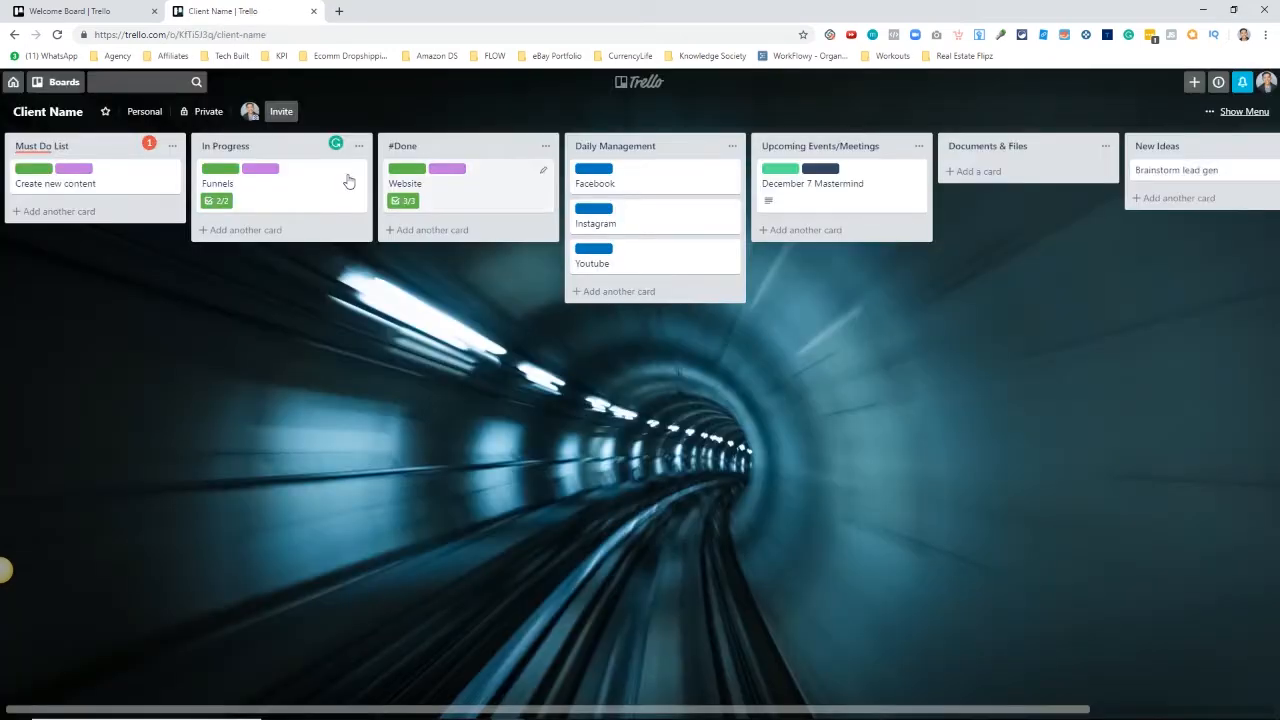
pyautogui.moveTo(349, 180); pyautogui.dragTo(500, 229)
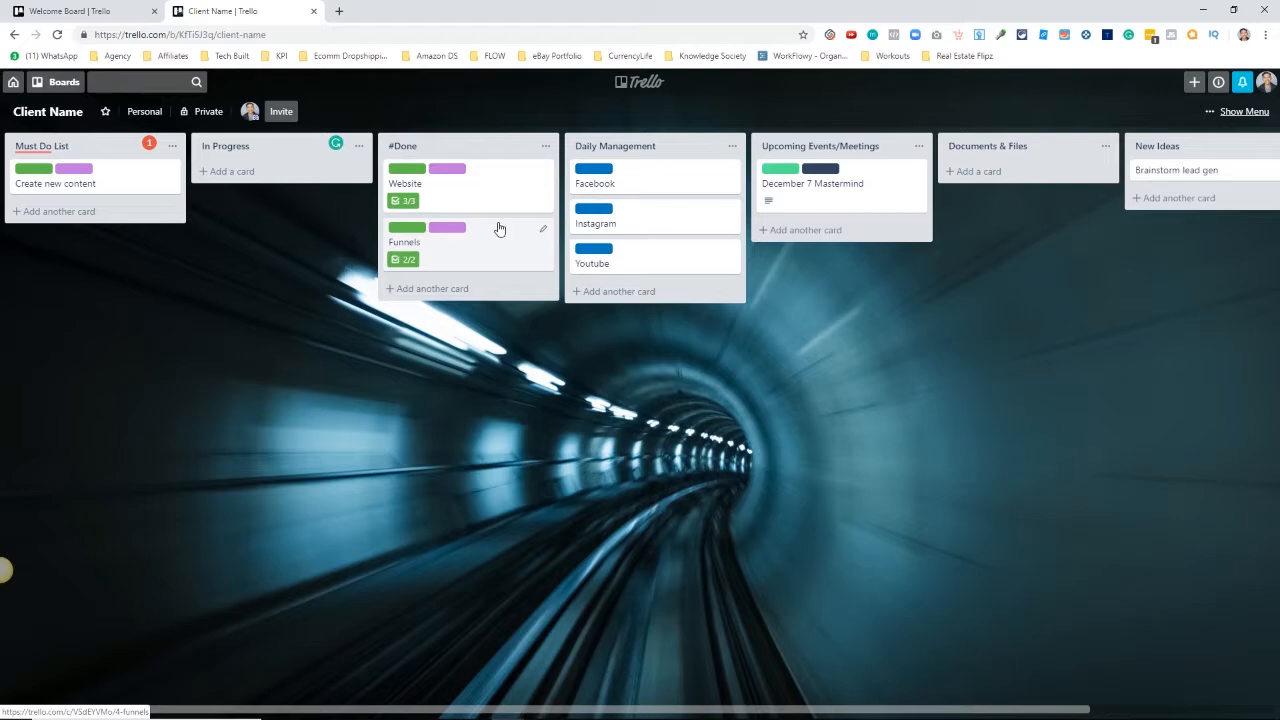